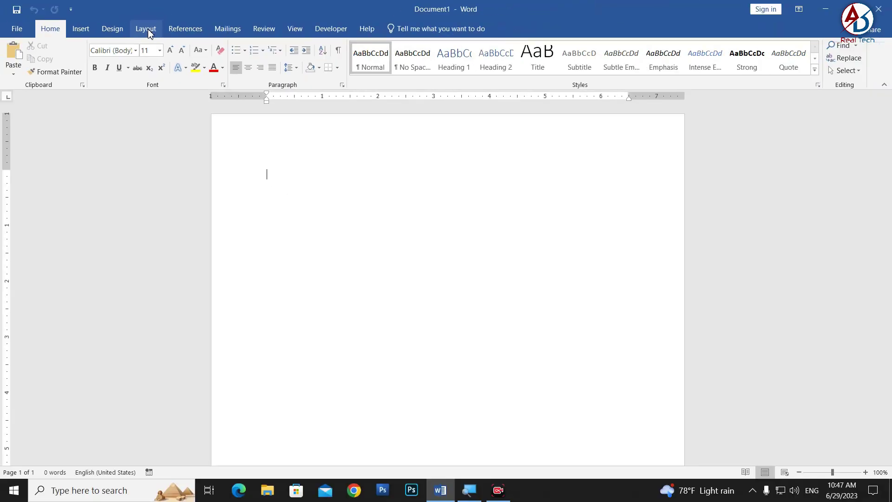
- Set a custom paper size of 8.5 inches wide by 3.5 inches tall
click(148, 30)
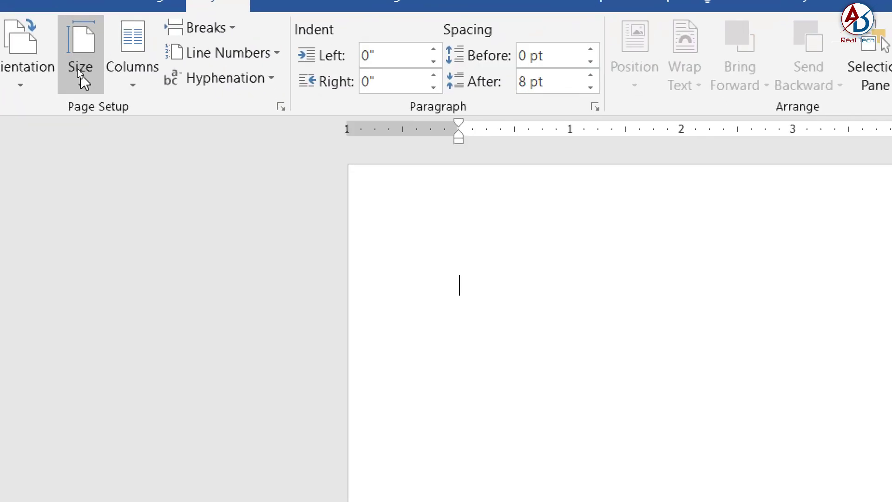
click(77, 68)
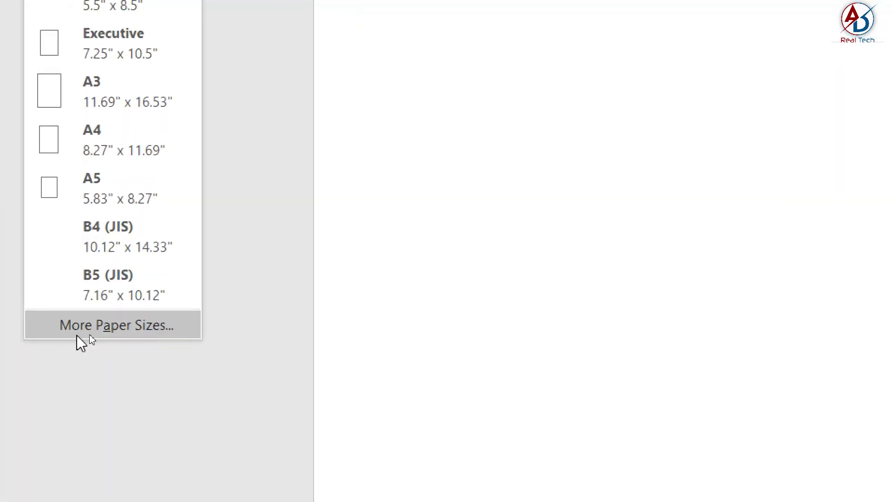
click(138, 324)
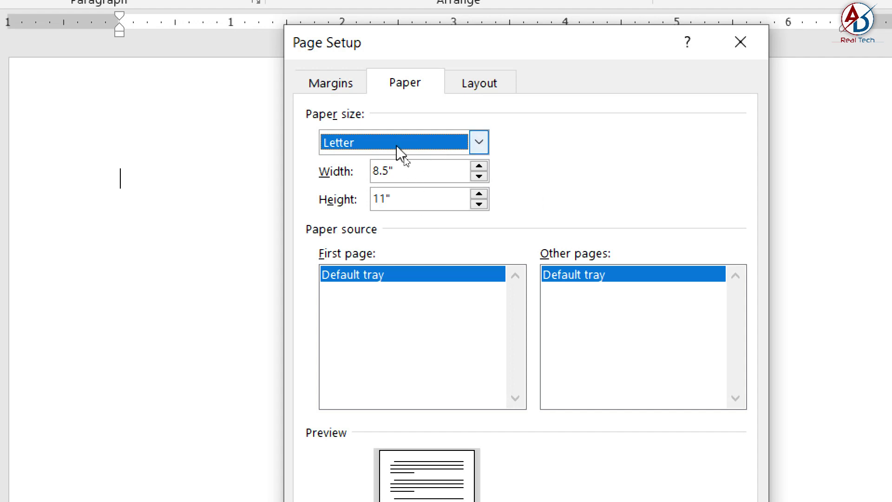
drag(411, 168, 360, 166)
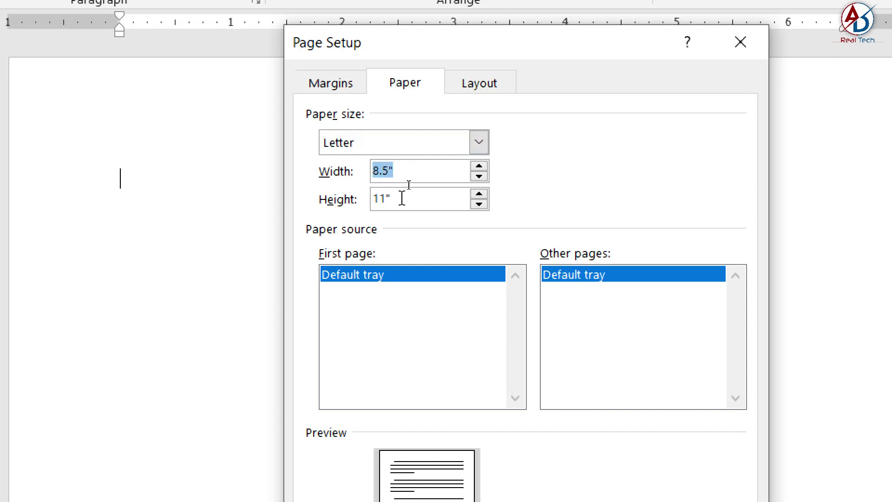
drag(411, 198, 365, 197)
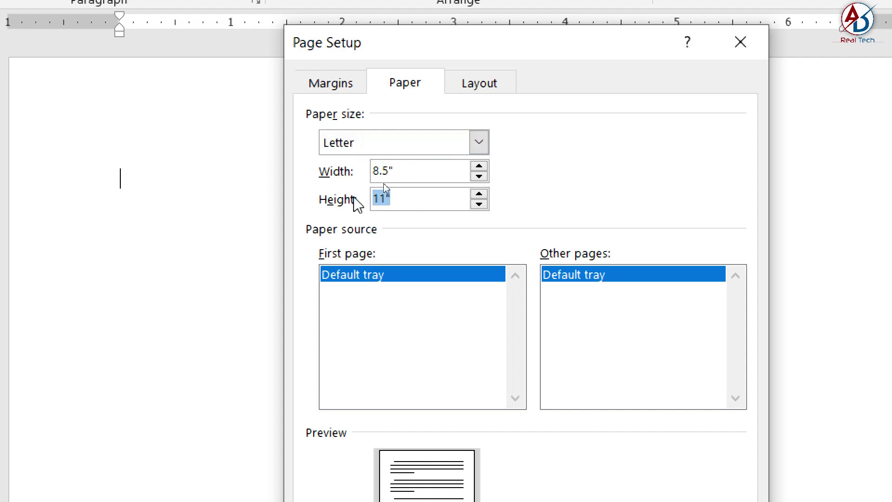
text(3.5)
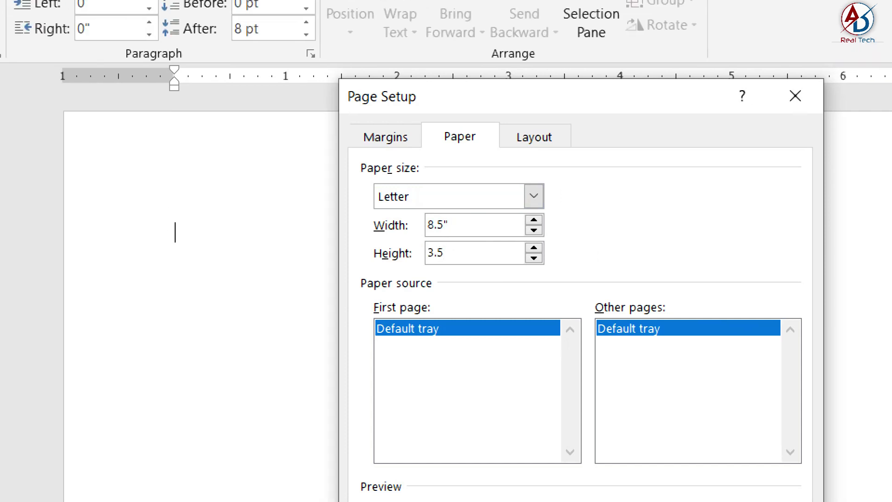
click(475, 218)
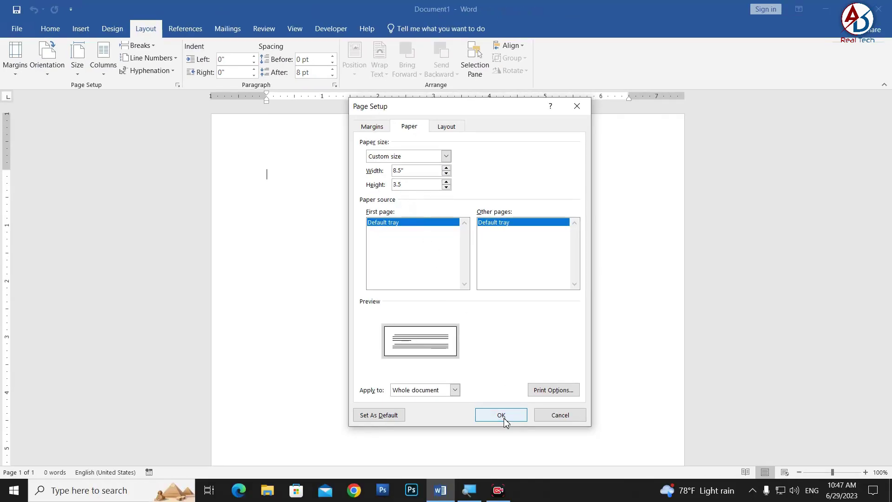
click(505, 422)
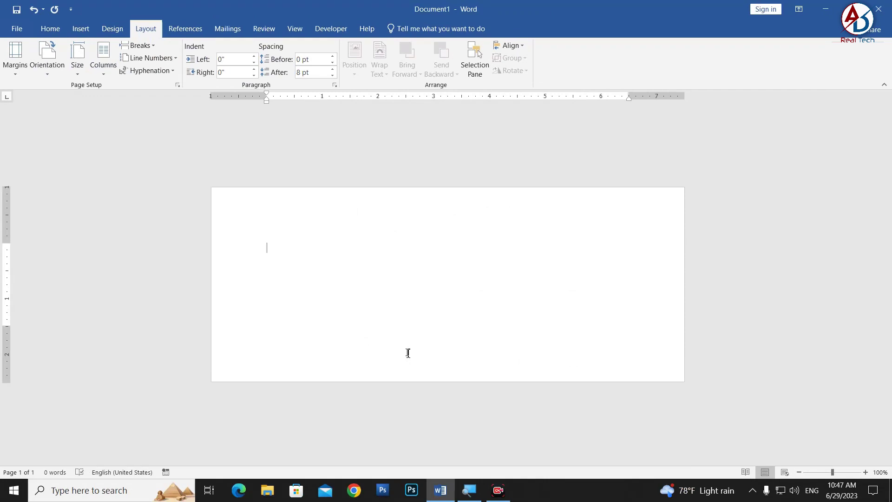
- Draw a rounded-corner rectangle from the page's top-left corner
scroll(407, 353, up, 1)
scroll(404, 352, up, 1)
scroll(399, 352, up, 1)
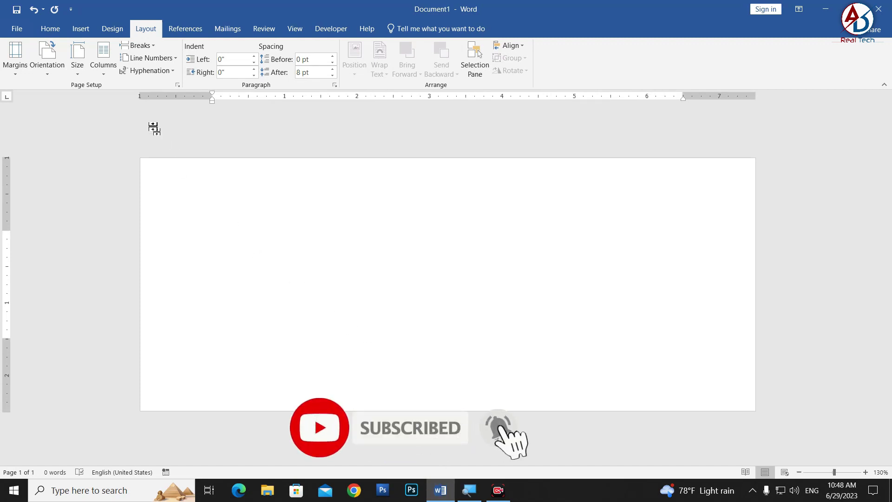
click(79, 29)
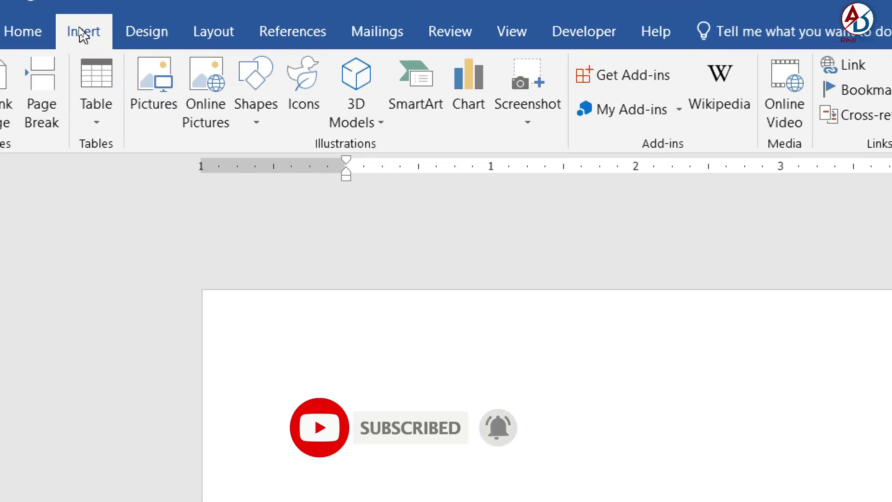
click(173, 71)
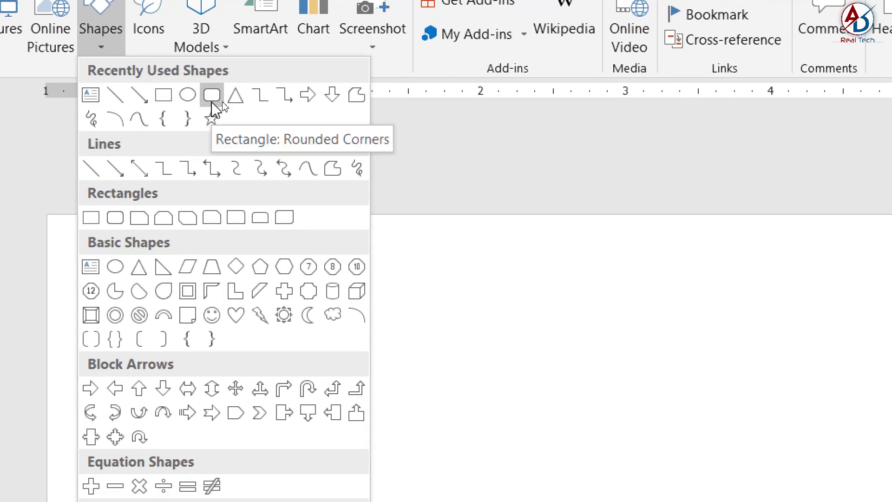
click(212, 102)
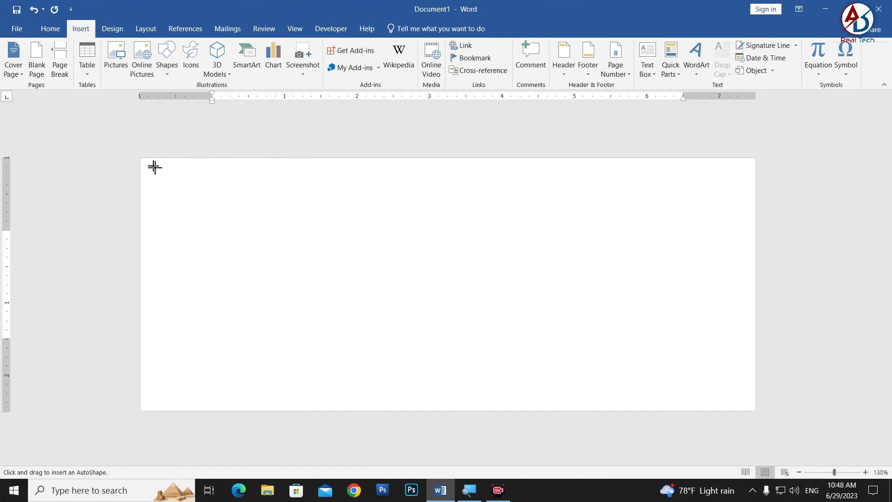
drag(151, 167, 389, 406)
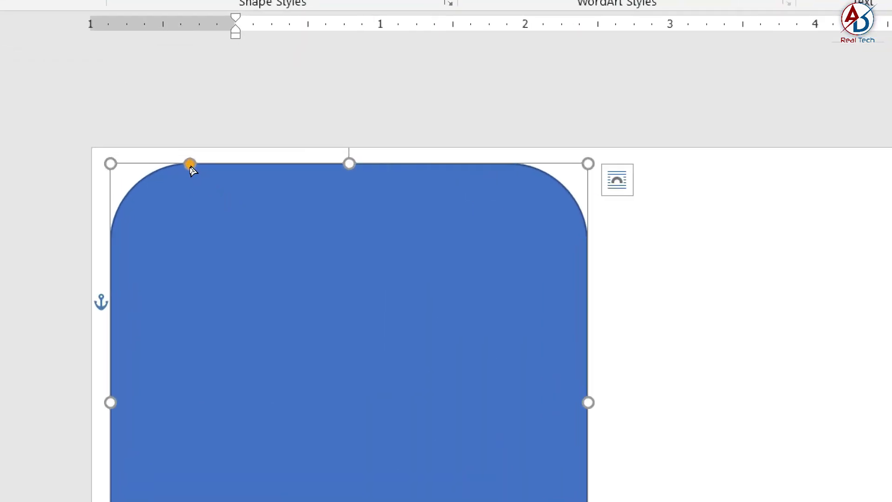
- Make the rectangle's corners nearly square and narrow it into a tall panel
drag(190, 170, 160, 167)
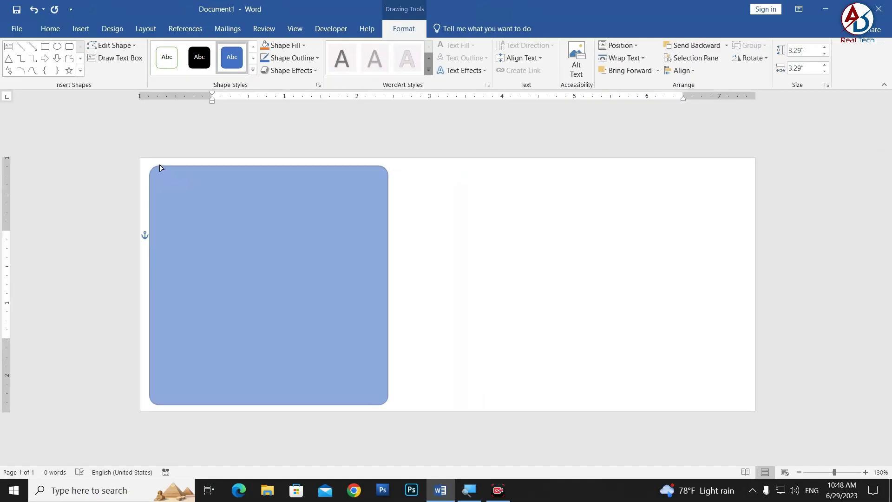
drag(158, 167, 158, 168)
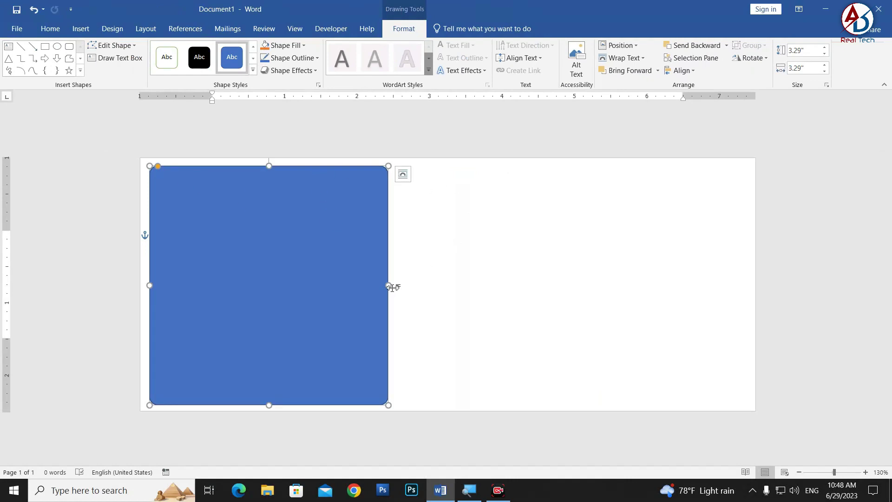
drag(389, 287, 366, 287)
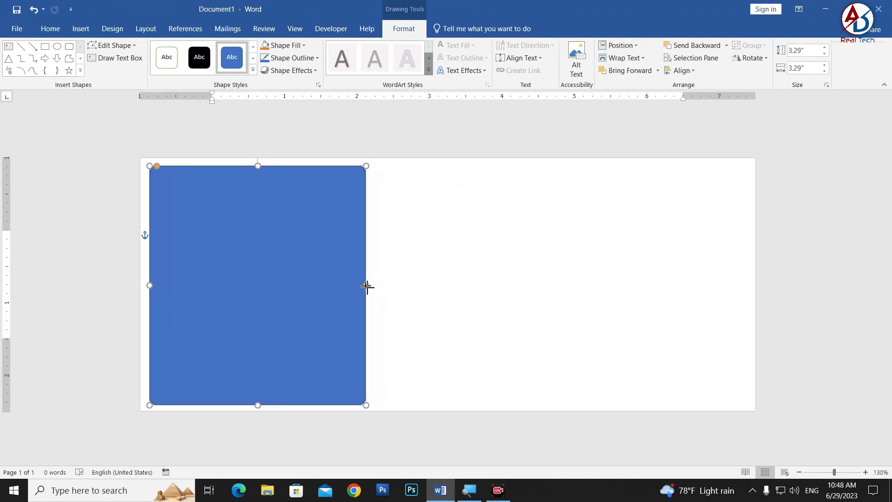
- Nudge the blue rectangle slightly up and to the left
click(409, 263)
scroll(385, 309, down, 2)
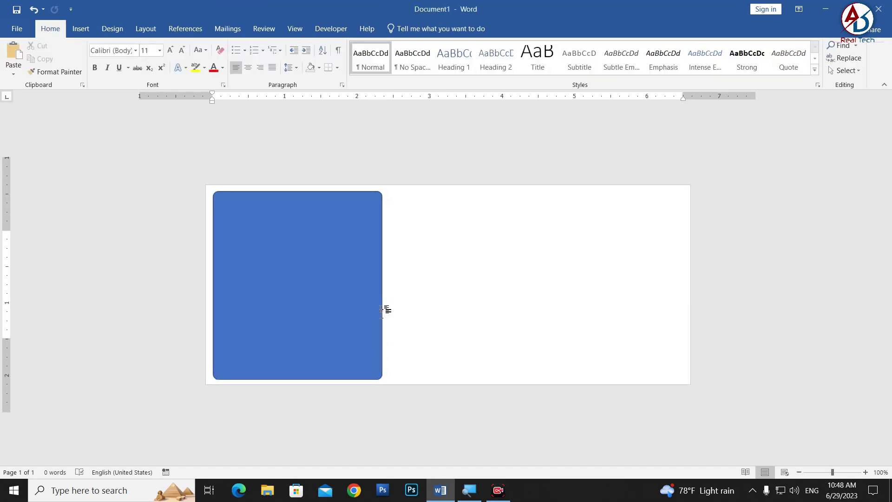
scroll(386, 347, up, 1)
click(336, 303)
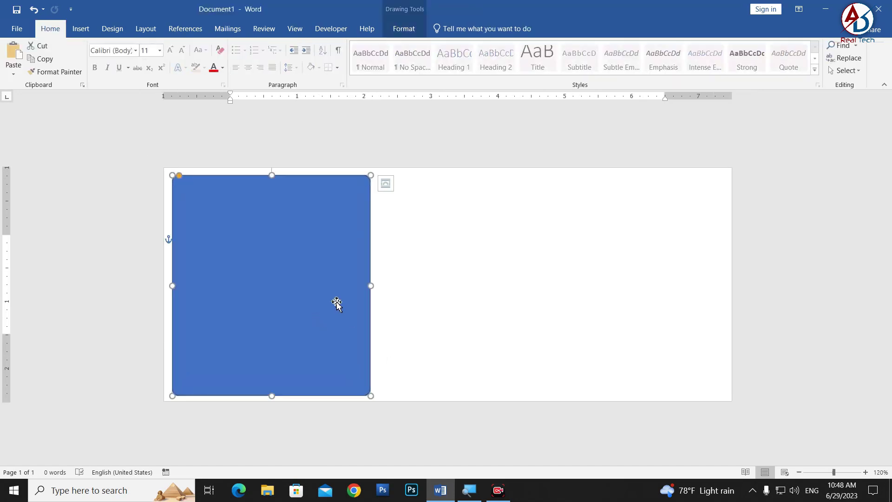
key(ctrl+Up)
key(ctrl+Left)
key(ctrl+Left)
key(ctrl+Left)
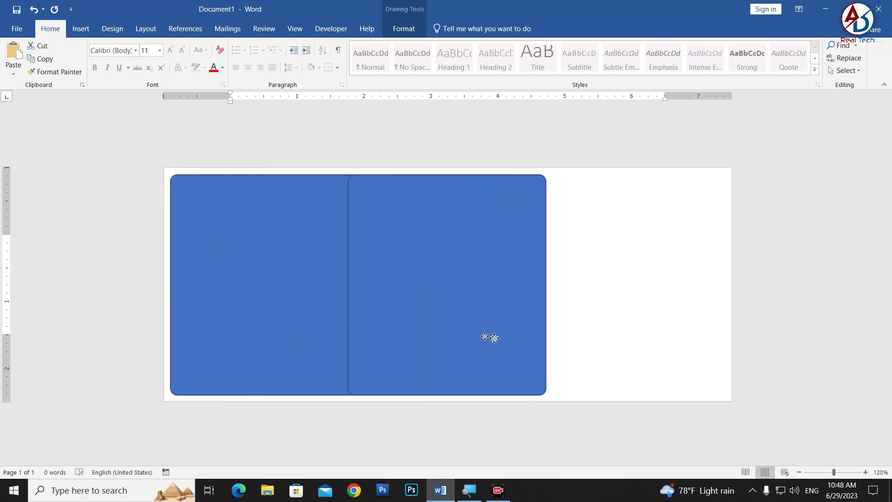
- Copy the panel to its right, widen the copy to fill the page, and select both
drag(296, 337, 480, 339)
drag(576, 285, 728, 283)
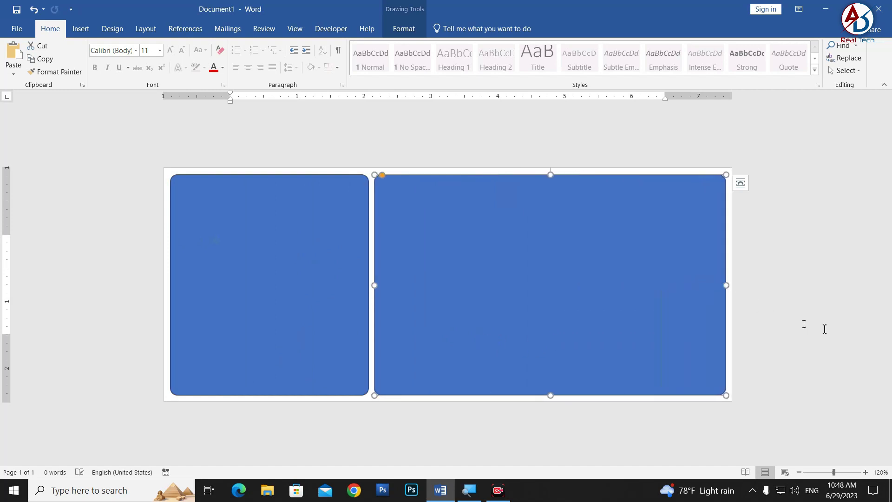
click(807, 312)
ctrl+scroll(579, 319, down, 3)
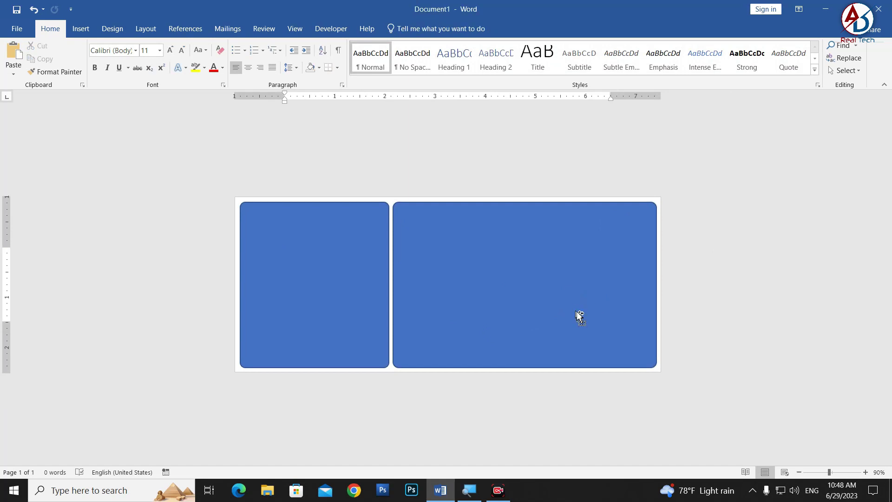
ctrl+scroll(577, 314, up, 1)
click(506, 293)
key(ctrl+a)
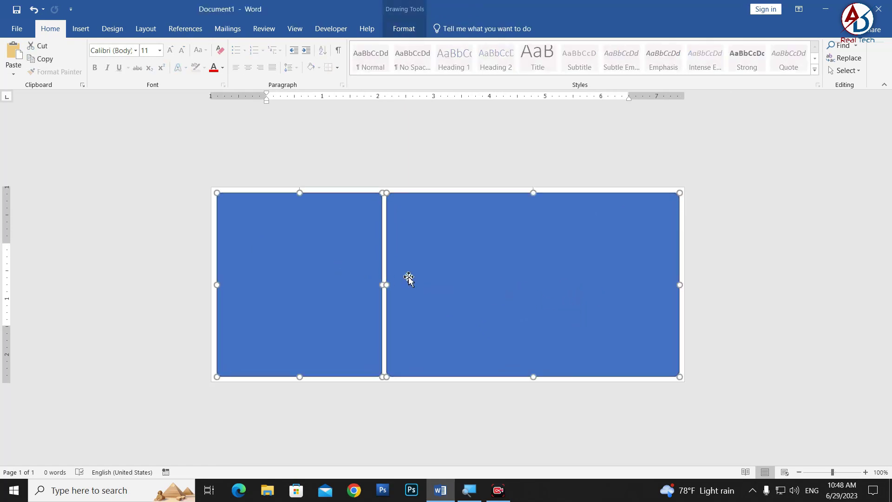
- Fill the left panel with light peach (Orange, Lighter 80%) and remove its outline
click(762, 360)
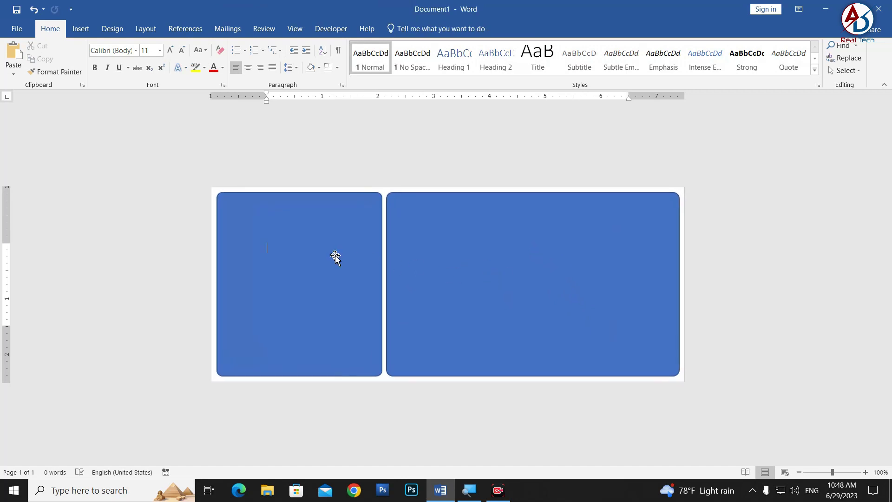
click(326, 239)
click(405, 29)
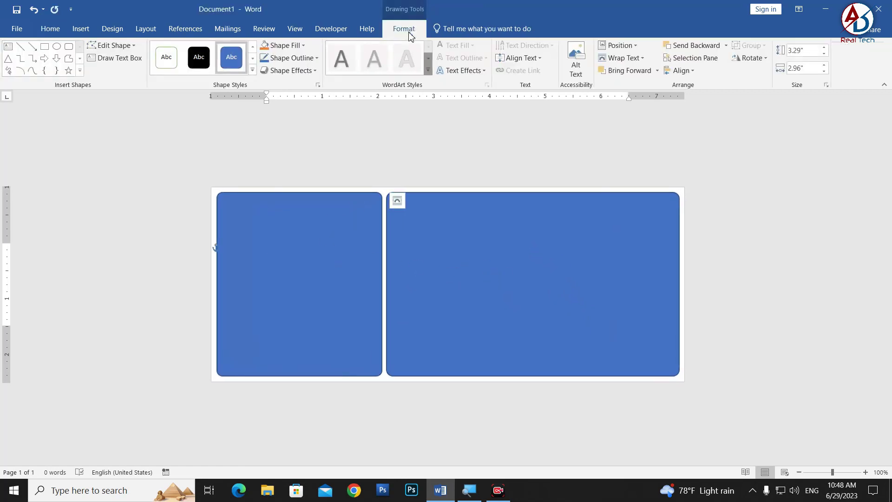
click(283, 45)
click(311, 77)
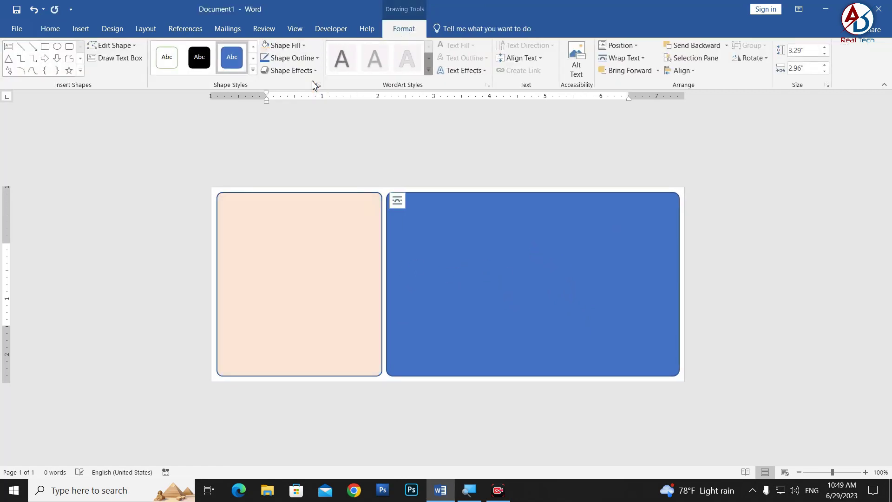
click(291, 58)
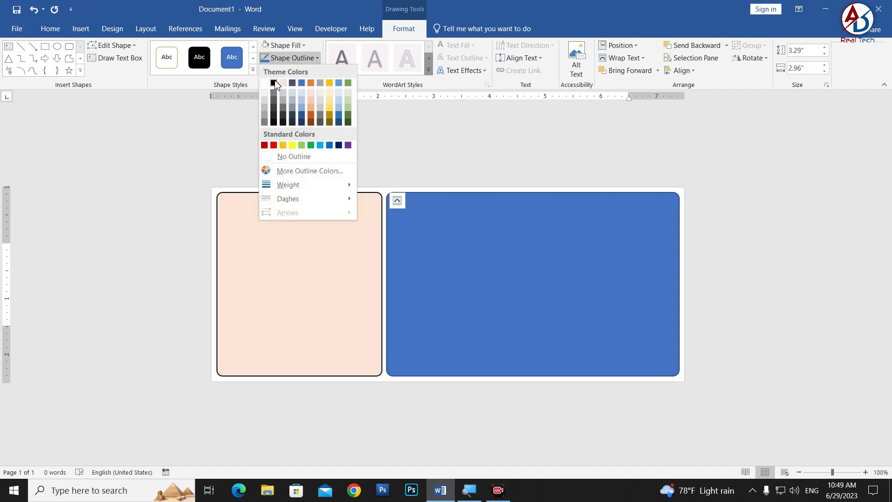
click(289, 156)
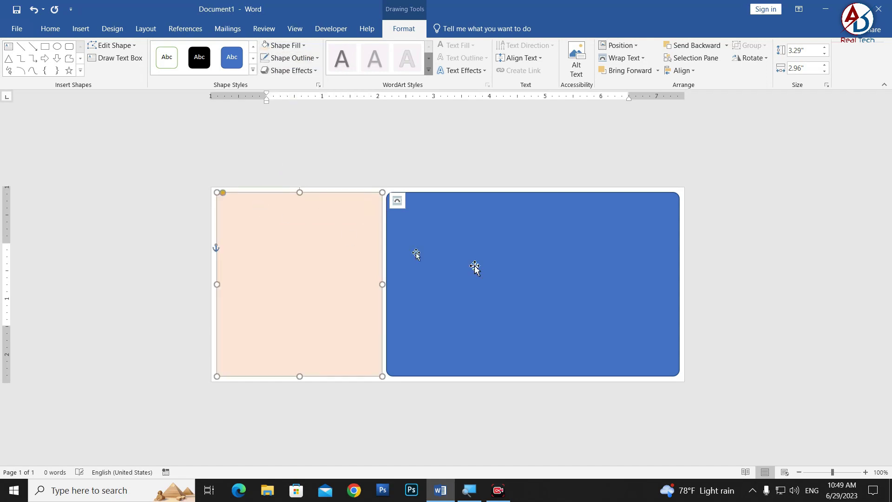
- Give the right panel the same peach fill with no outline
click(521, 272)
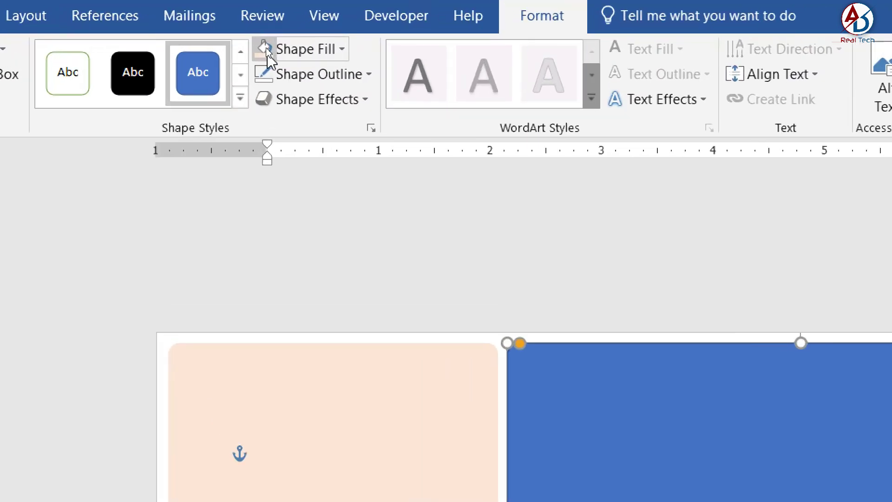
click(266, 49)
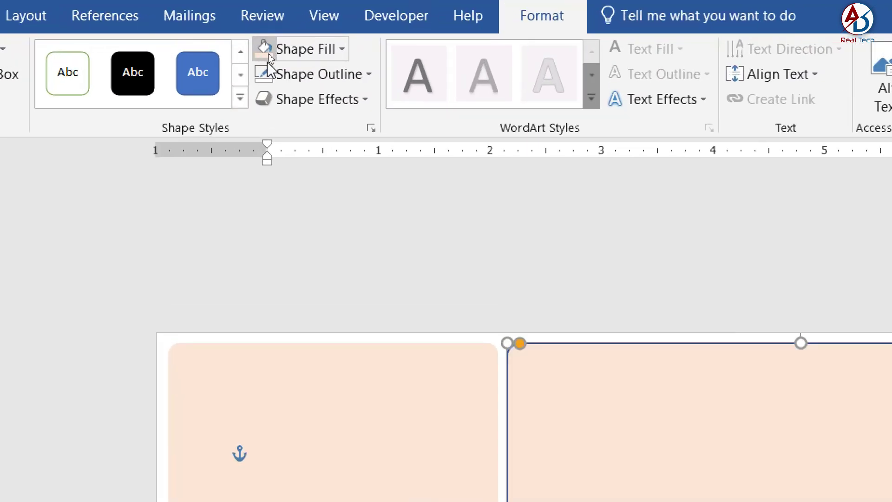
click(272, 74)
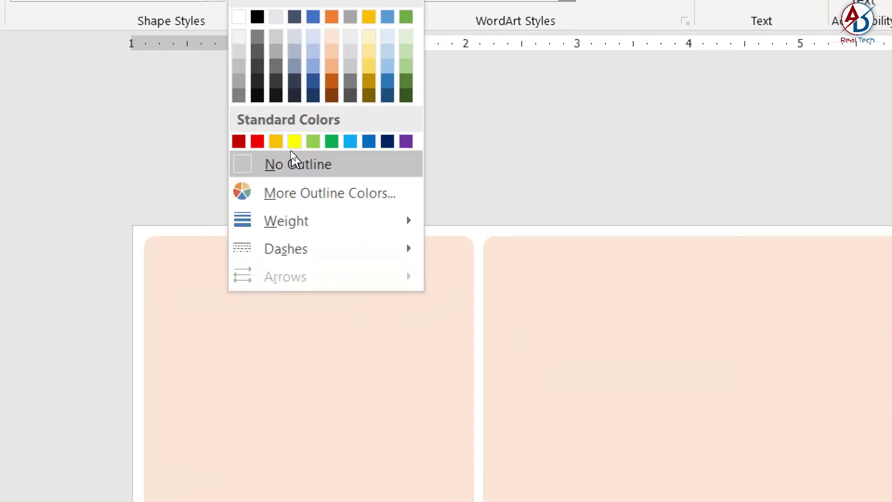
click(291, 161)
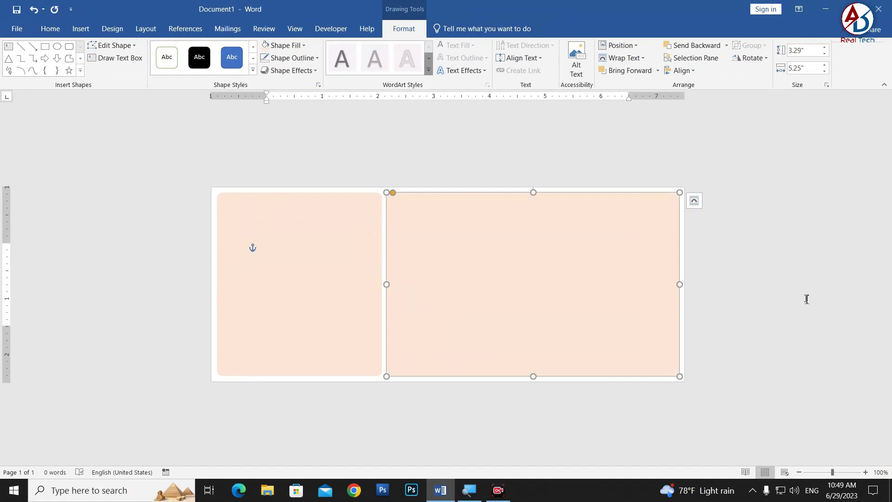
click(807, 299)
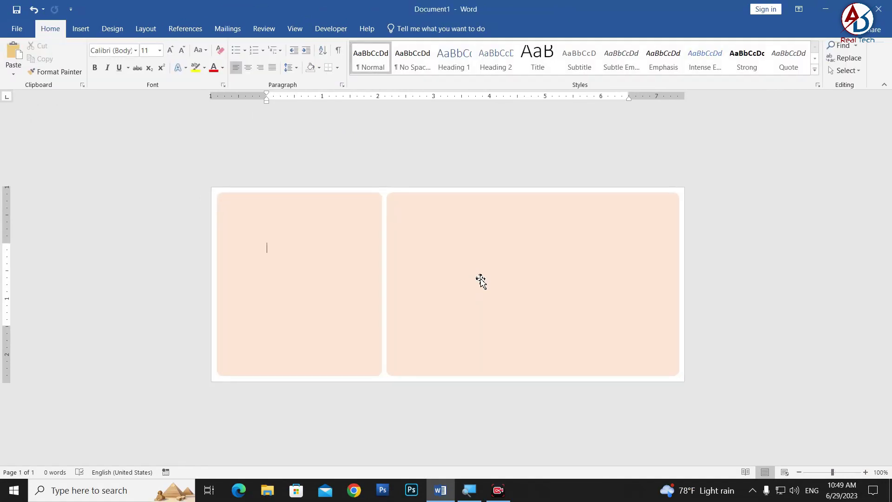
ctrl+scroll(461, 288, up, 2)
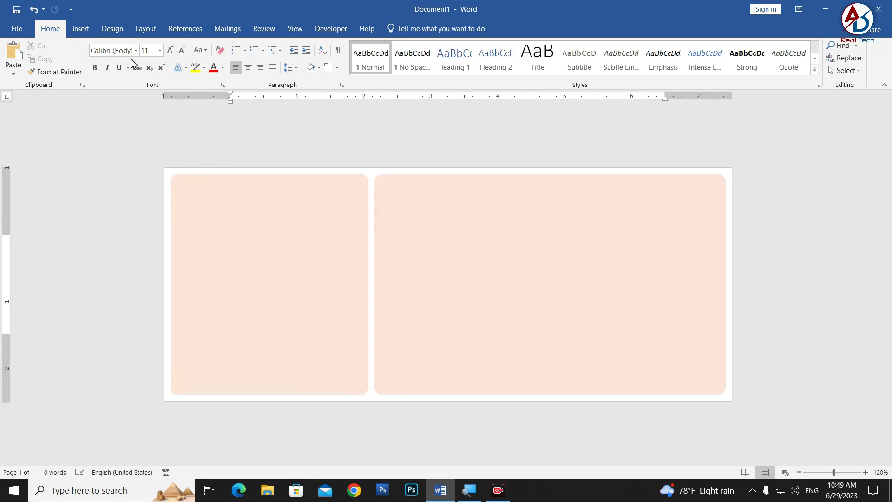
- Insert the Computer Institute Logo picture from the D: drive
click(80, 28)
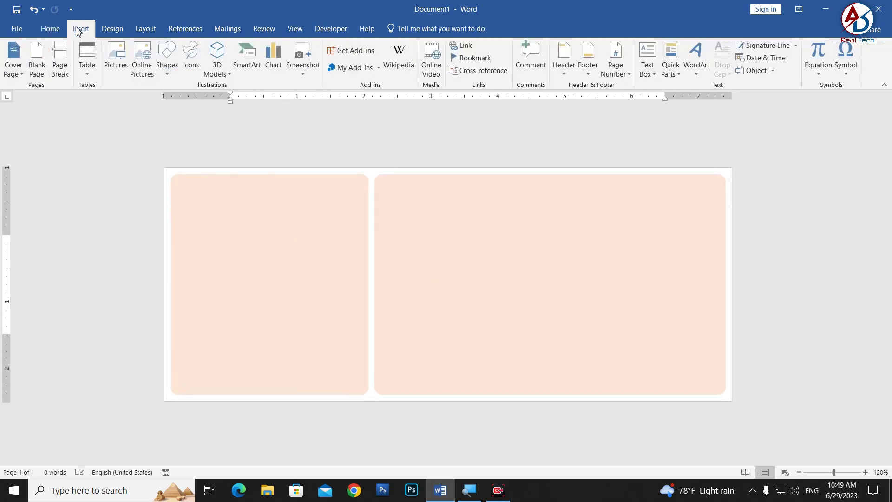
click(119, 69)
click(78, 318)
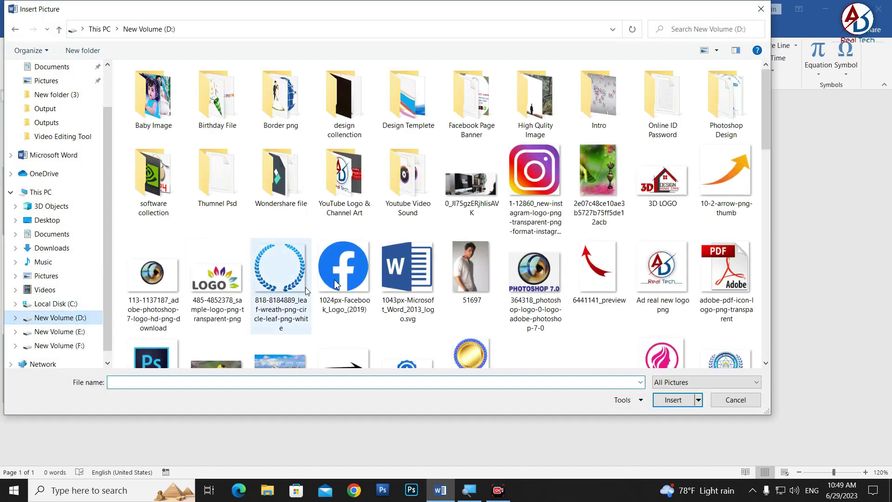
click(648, 282)
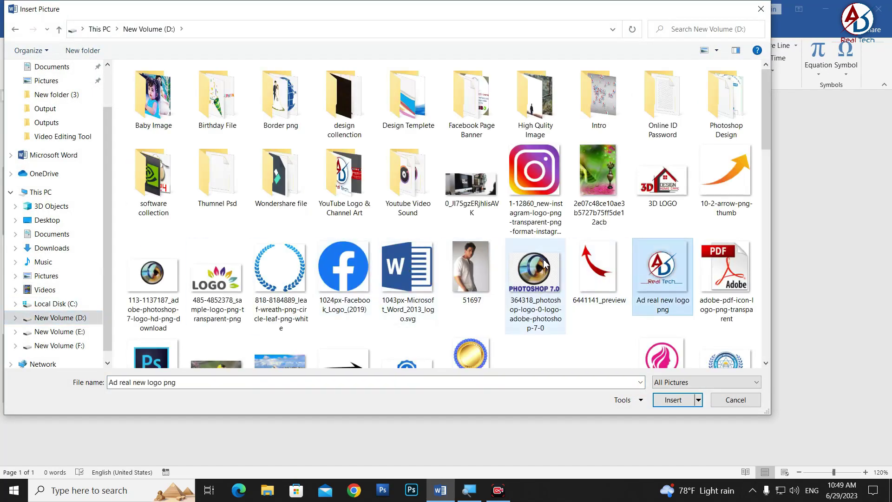
scroll(545, 264, down, 10)
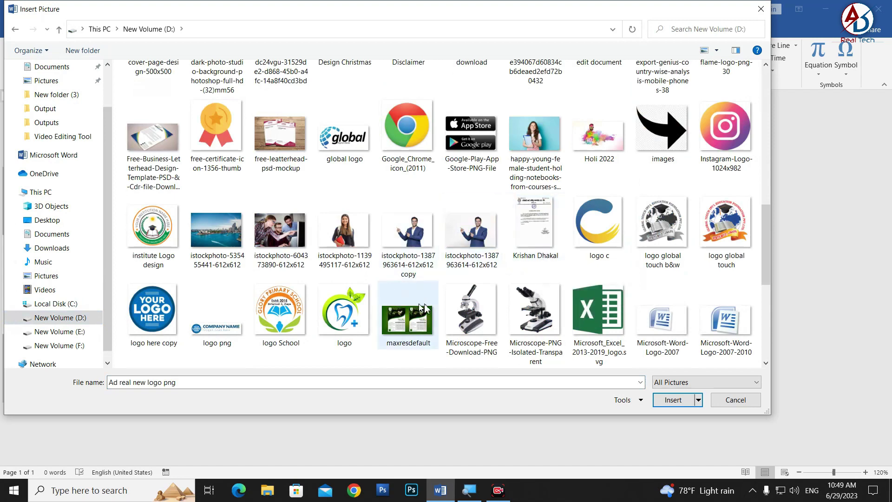
scroll(398, 293, down, 4)
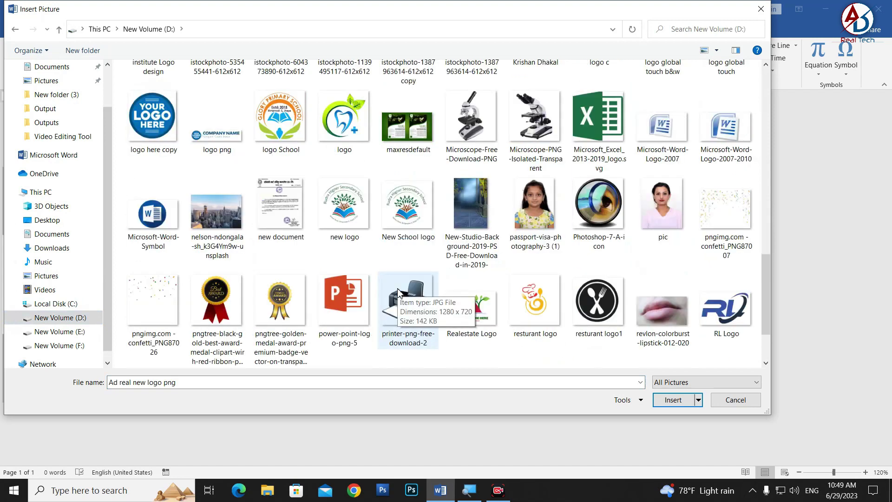
scroll(399, 293, down, 2)
click(467, 252)
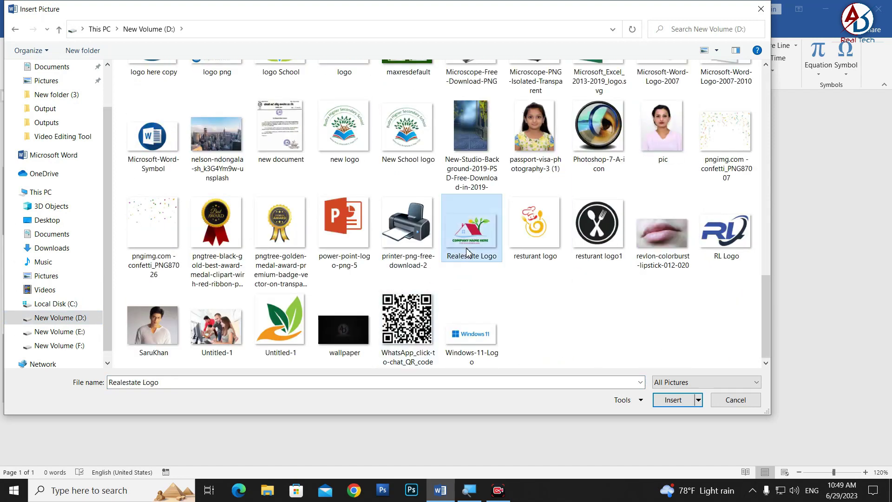
scroll(467, 252, up, 10)
click(587, 128)
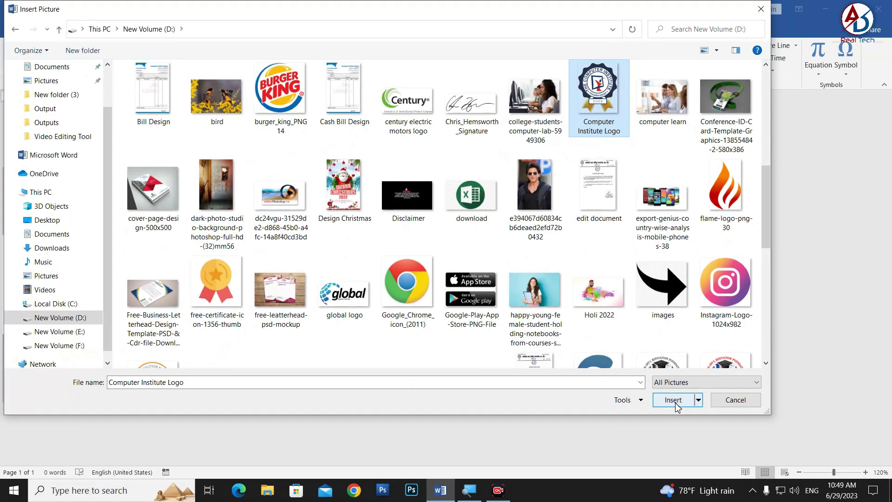
click(669, 401)
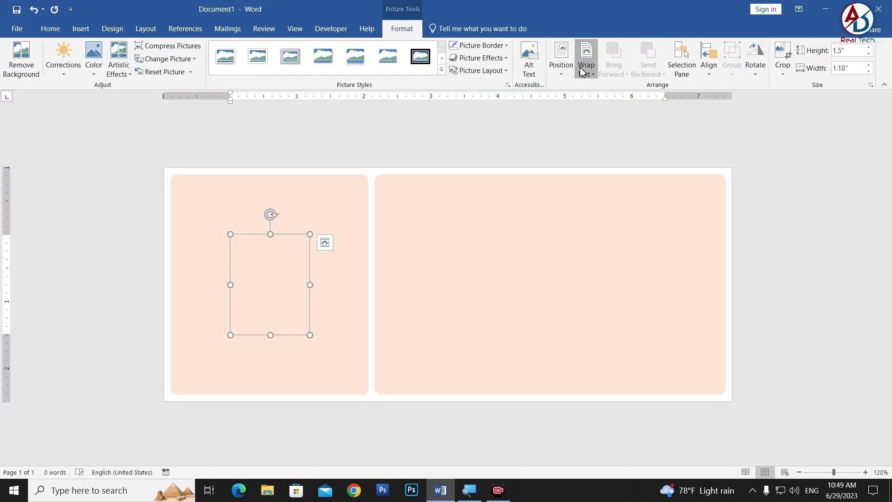
- Set the logo In Front of Text, shrink it, and place it at the left panel's top-left
click(587, 65)
click(625, 169)
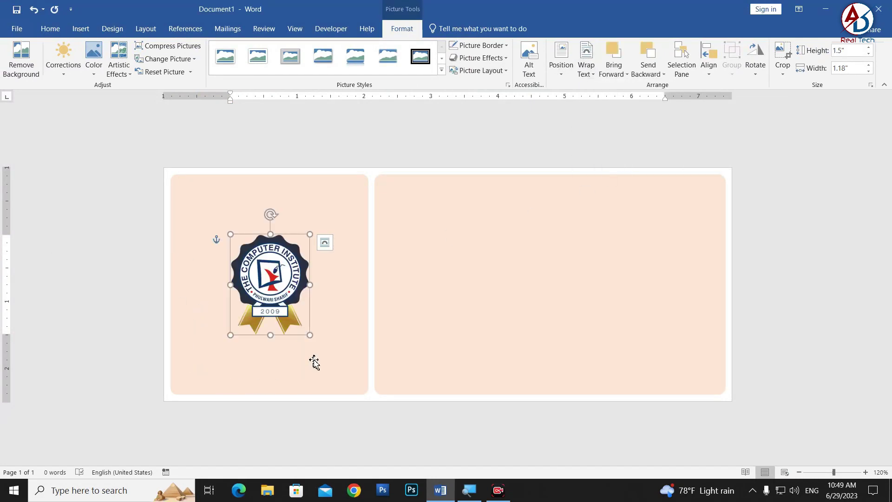
drag(311, 335, 278, 292)
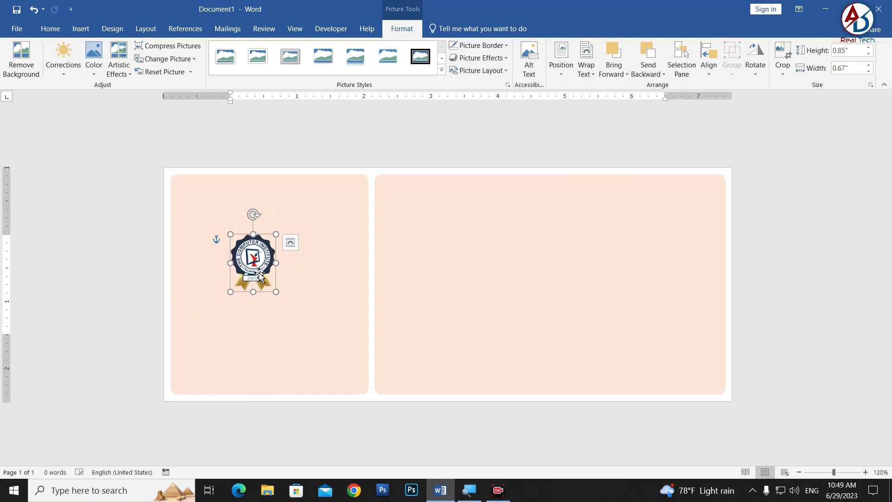
drag(262, 269, 208, 216)
drag(207, 214, 417, 214)
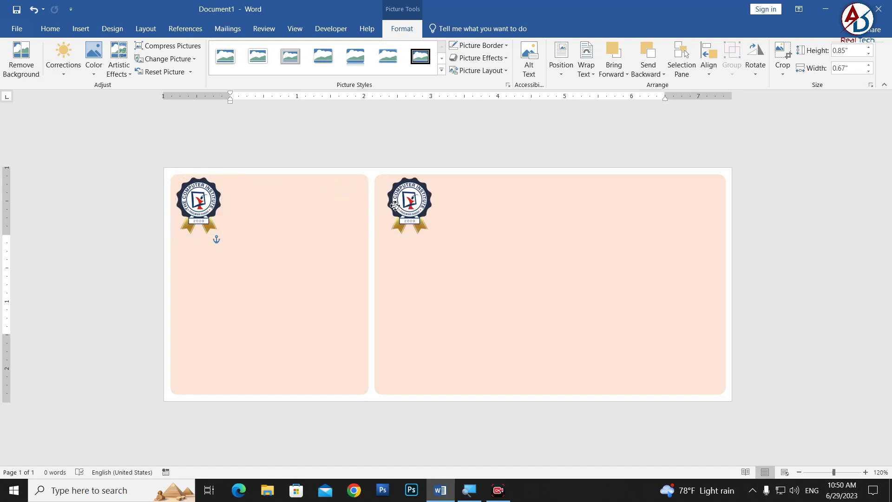
- Nudge both logos slightly left so they sit neatly in their panels' top-left corners
click(863, 279)
scroll(402, 218, up, 4)
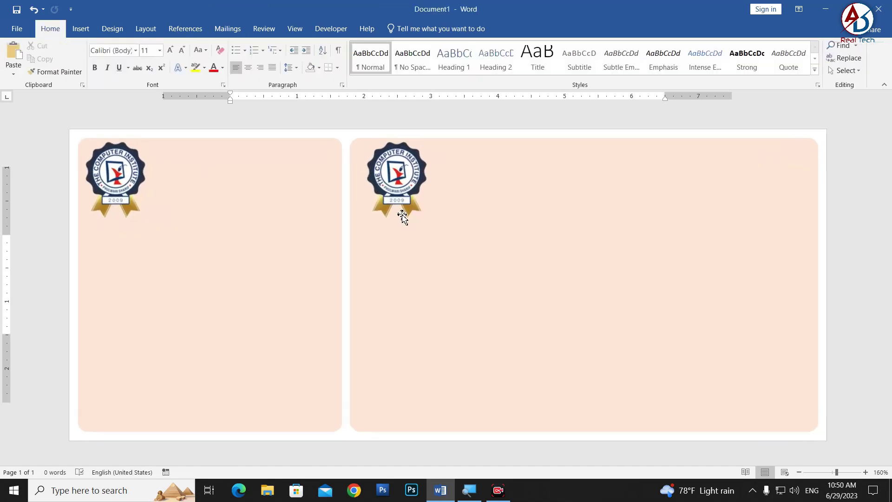
drag(406, 193, 396, 193)
click(120, 196)
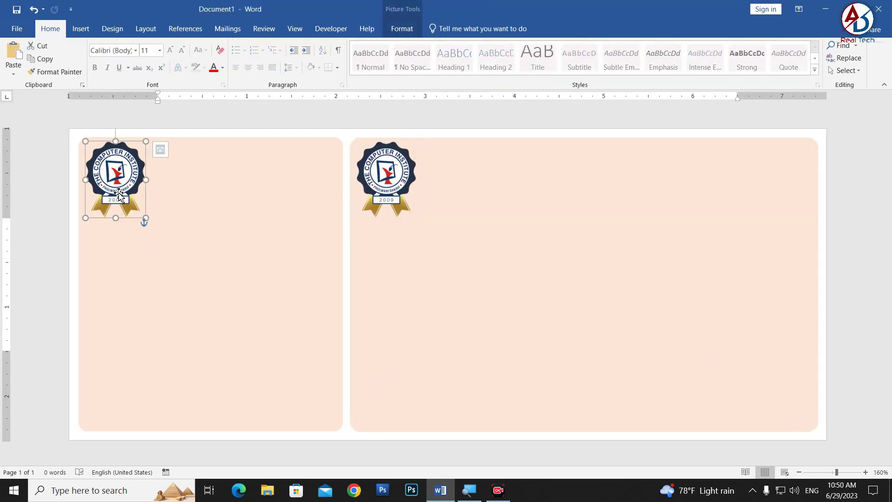
drag(121, 193, 119, 193)
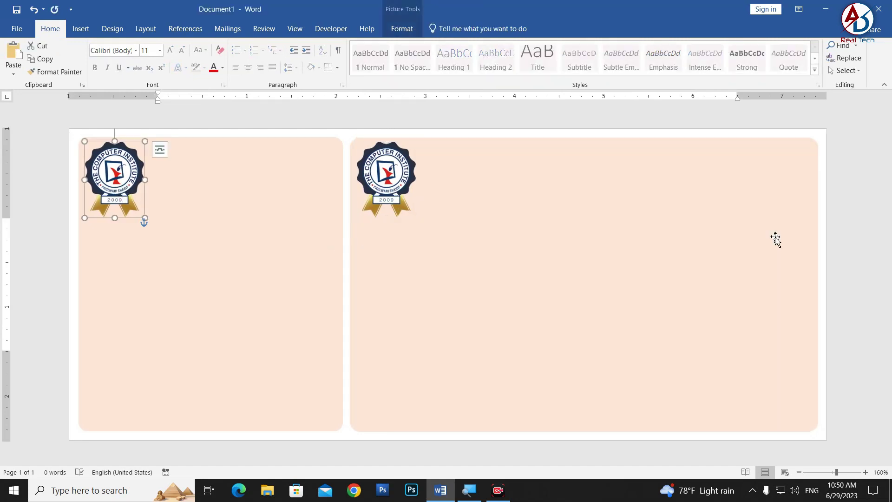
click(862, 213)
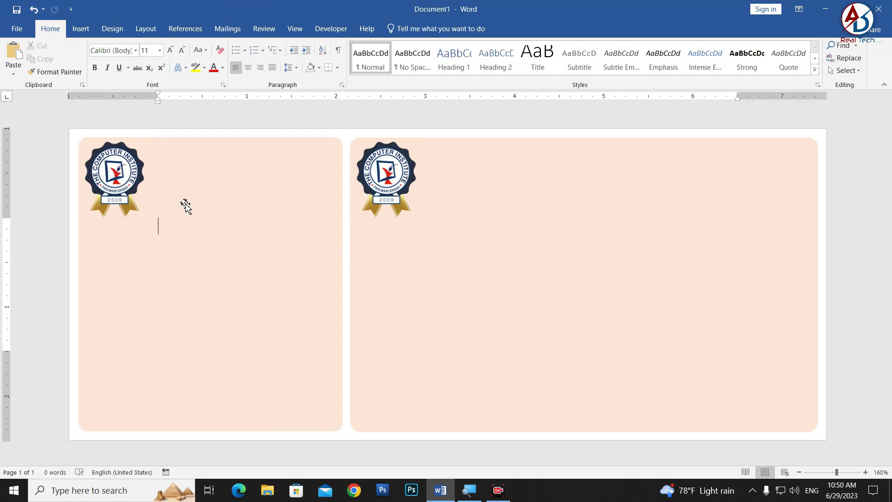
ctrl+scroll(183, 233, up, 4)
click(79, 29)
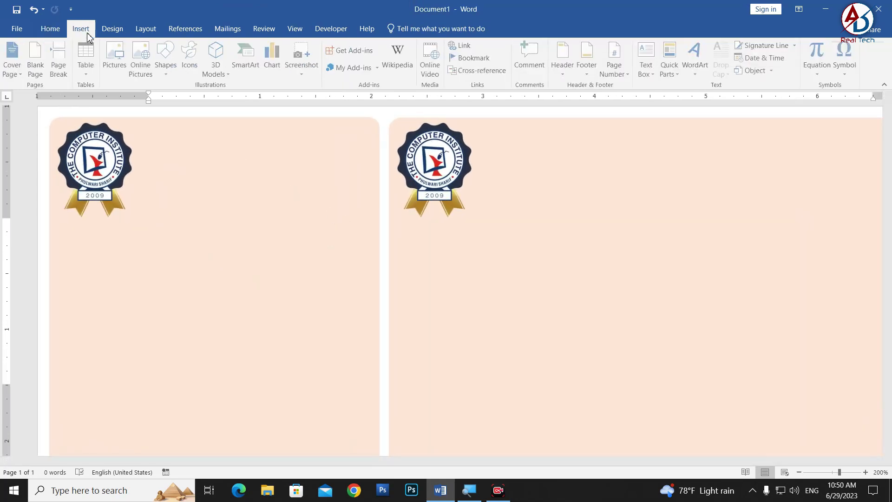
mouse_move(115, 216)
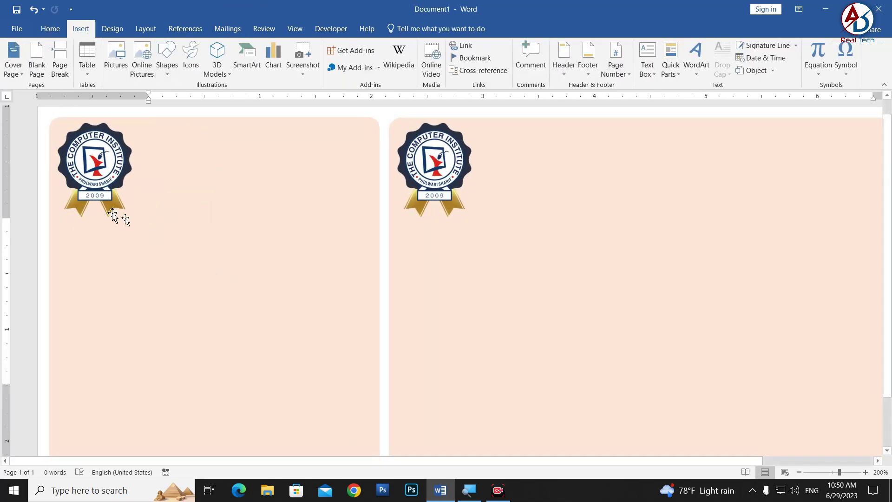
- Draw a No Spacing text box beside the left logo and type 'THE COMPUTER INSTITUTE'
click(167, 65)
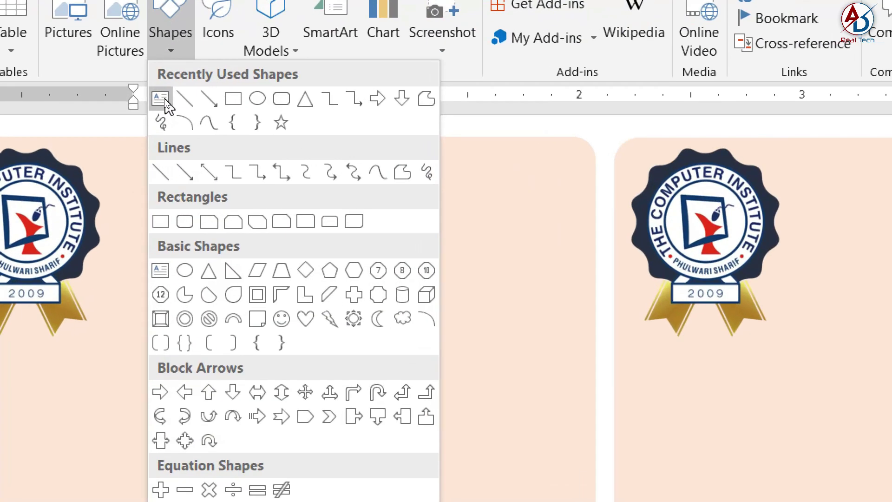
click(162, 98)
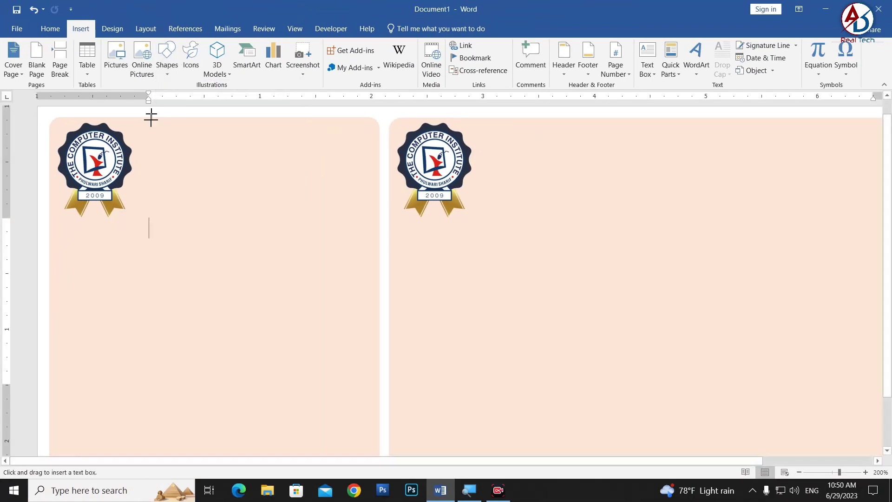
drag(138, 128, 375, 188)
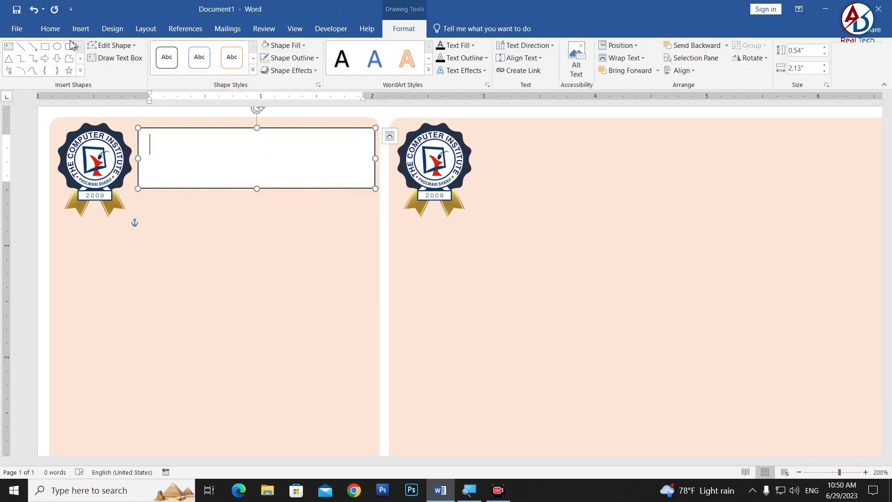
click(51, 29)
click(412, 61)
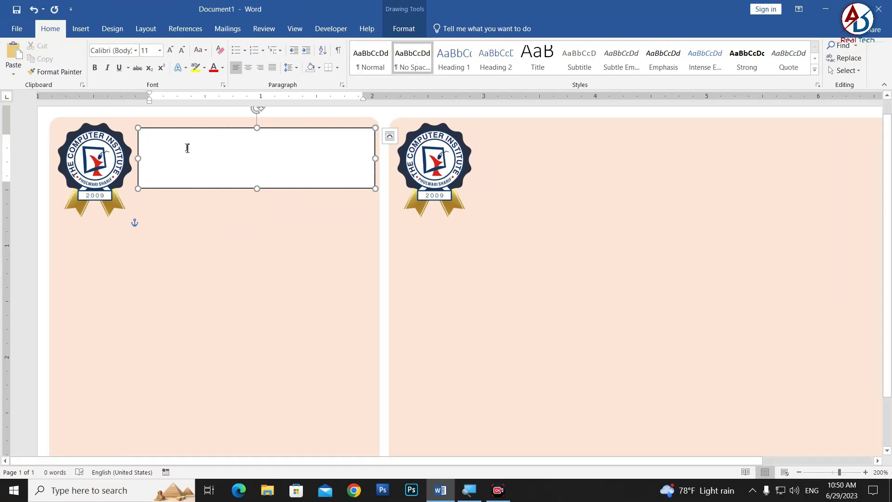
text(THE COMPUTER INSTITUTE)
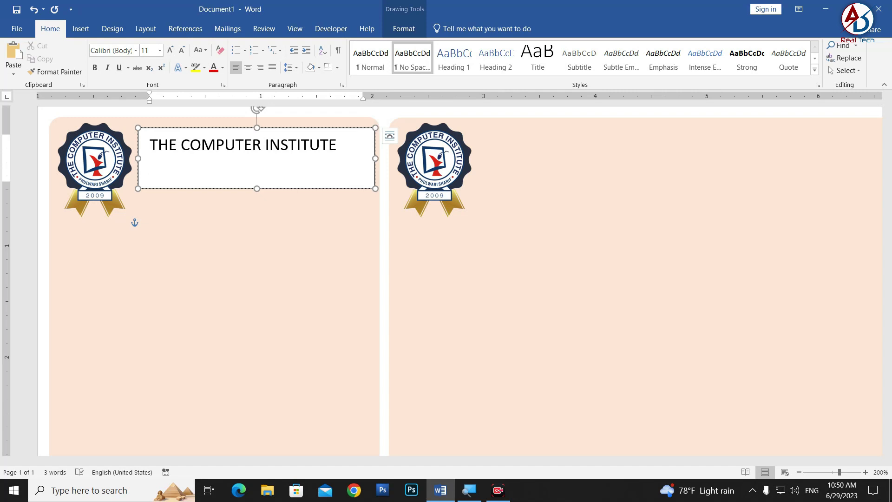
- Add the 'YOUR SLOGAN HERE' line, set the institute name in Impact, and shrink the slogan
text(YOUR SLOGAN HERE)
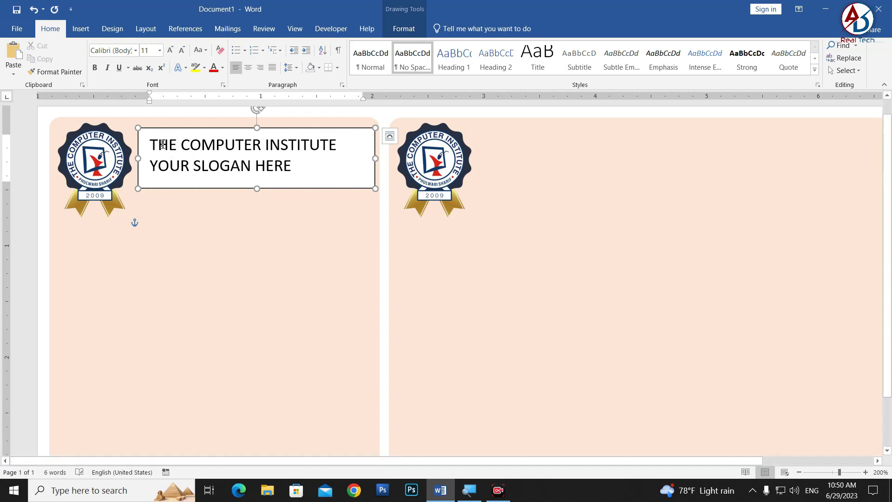
drag(154, 145, 354, 139)
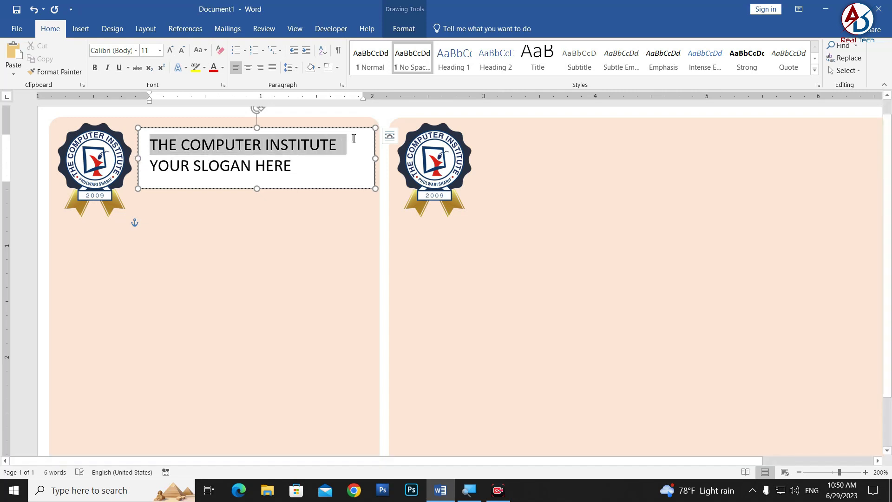
click(136, 52)
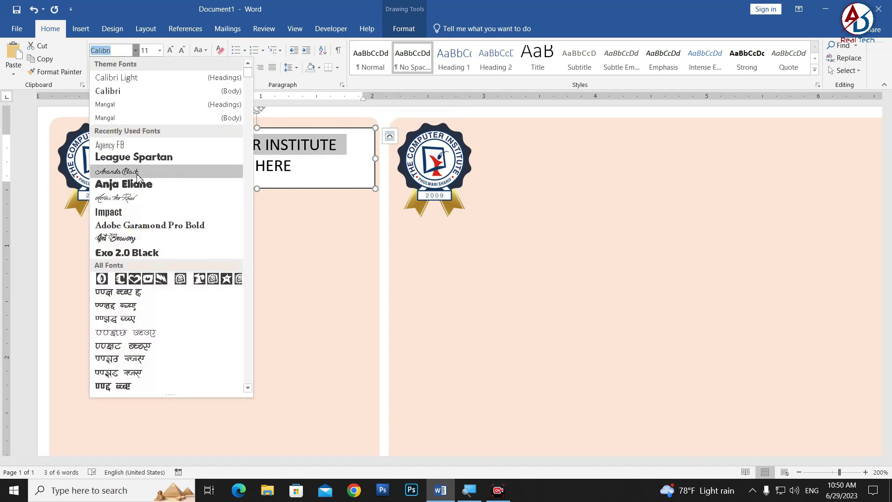
click(112, 205)
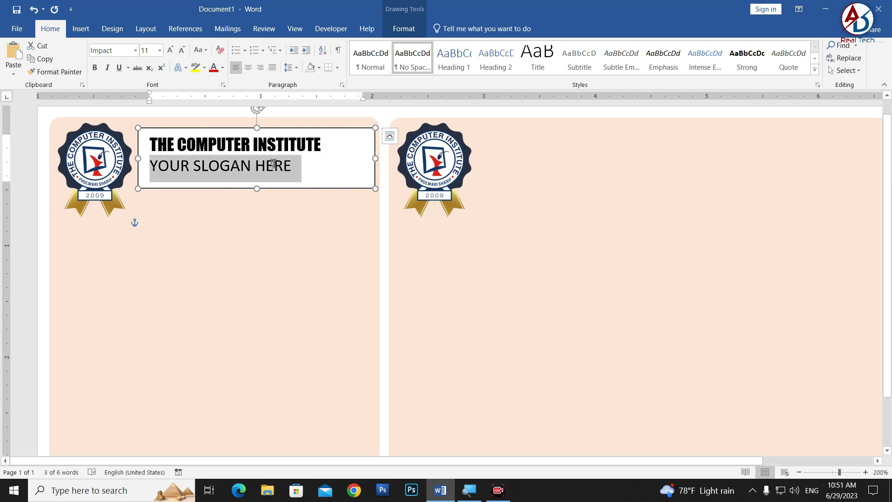
drag(151, 167, 291, 168)
click(182, 51)
click(182, 51)
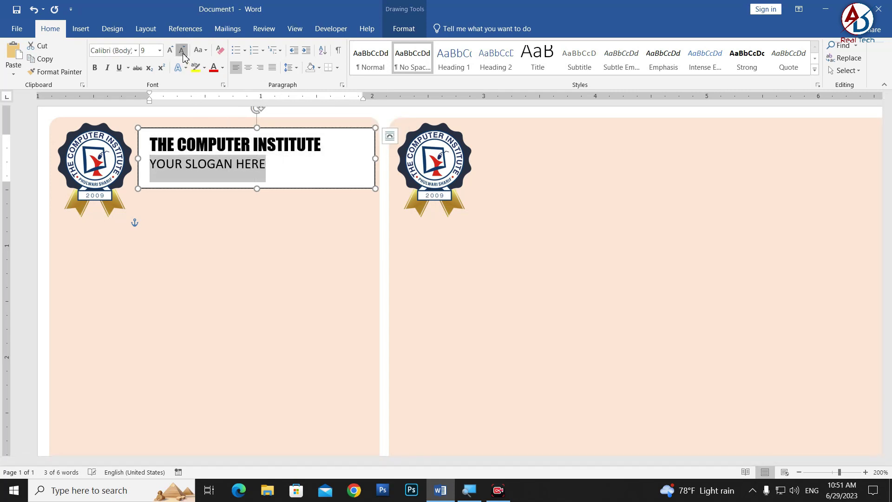
click(183, 51)
click(183, 51)
click(255, 166)
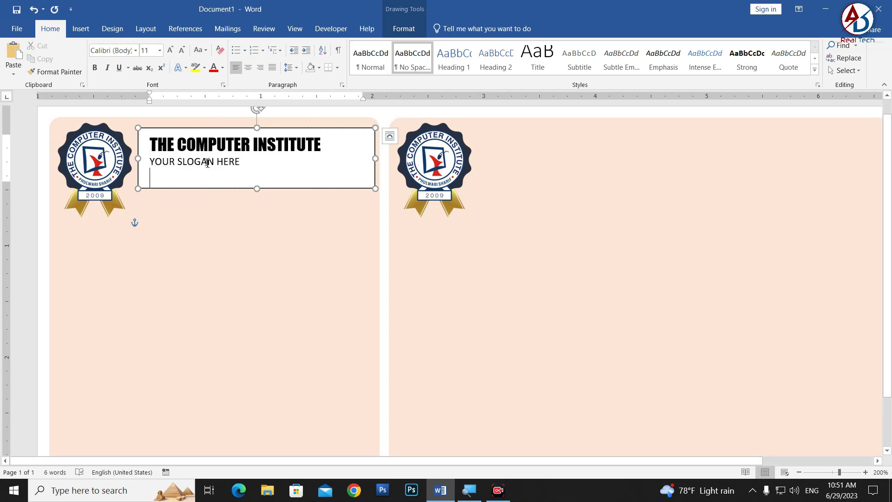
- Enlarge the text box and paste in the address, postal code, e-mail and phone lines
drag(258, 191, 257, 212)
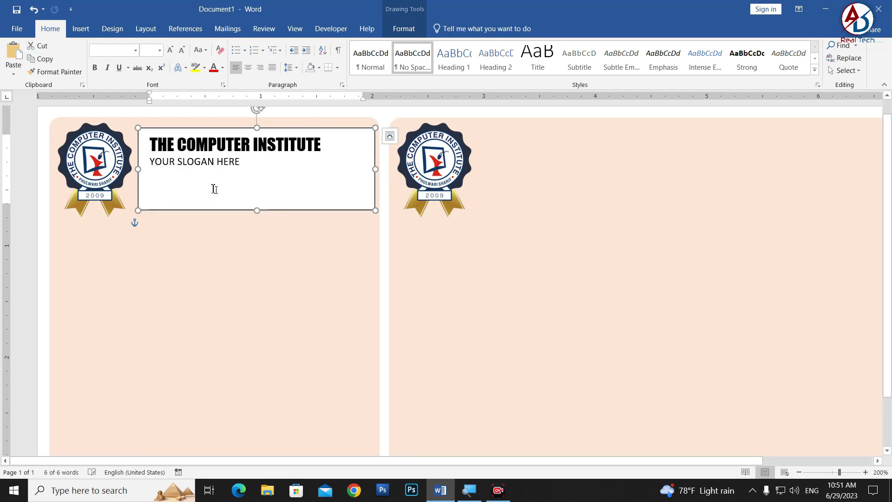
text(YO)
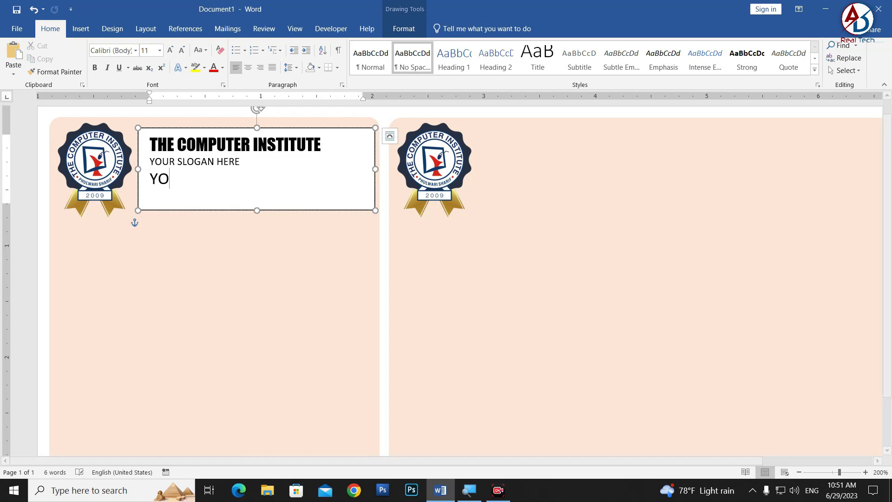
text(U)
key(BackSpace)
key(BackSpace)
key(BackSpace)
key(ctrl+v)
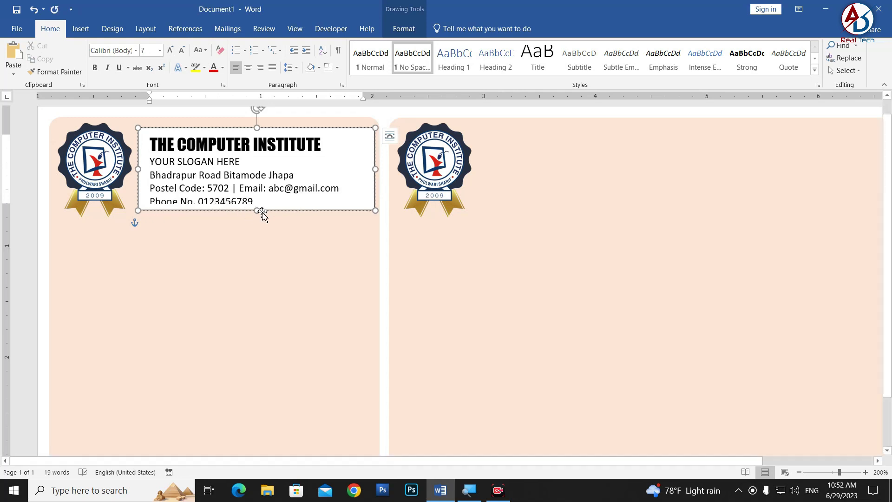
drag(258, 212, 258, 219)
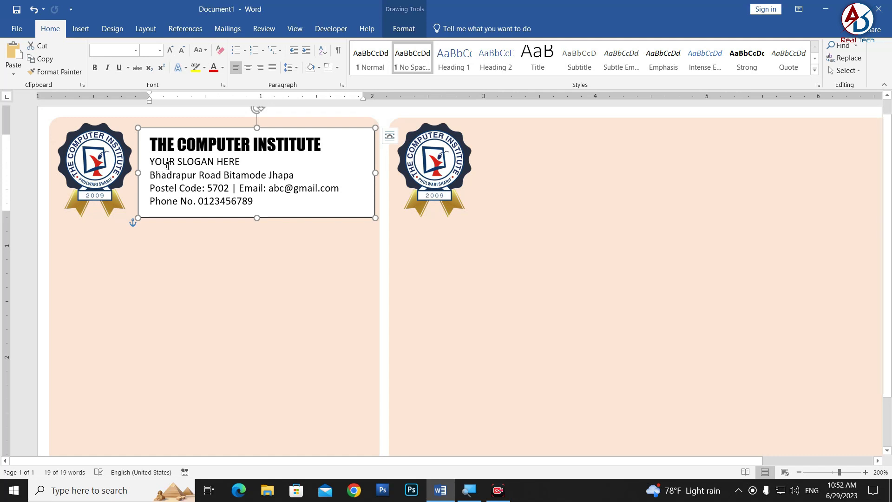
drag(150, 174, 297, 205)
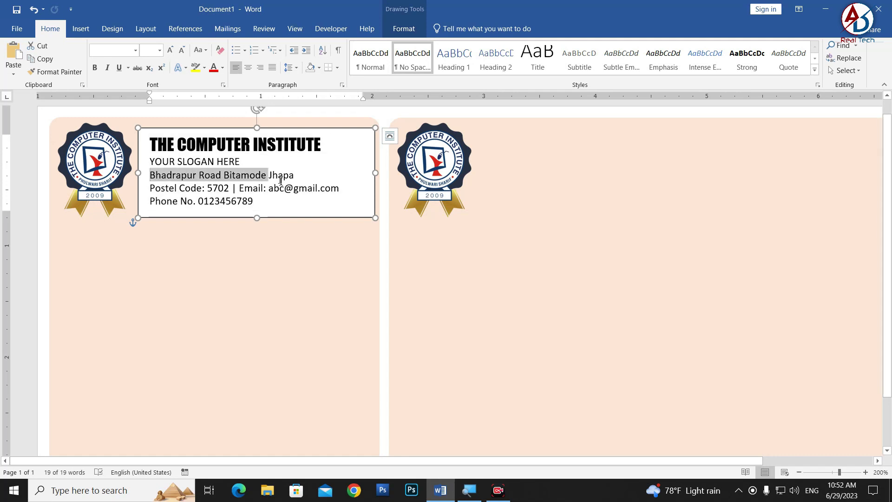
click(294, 211)
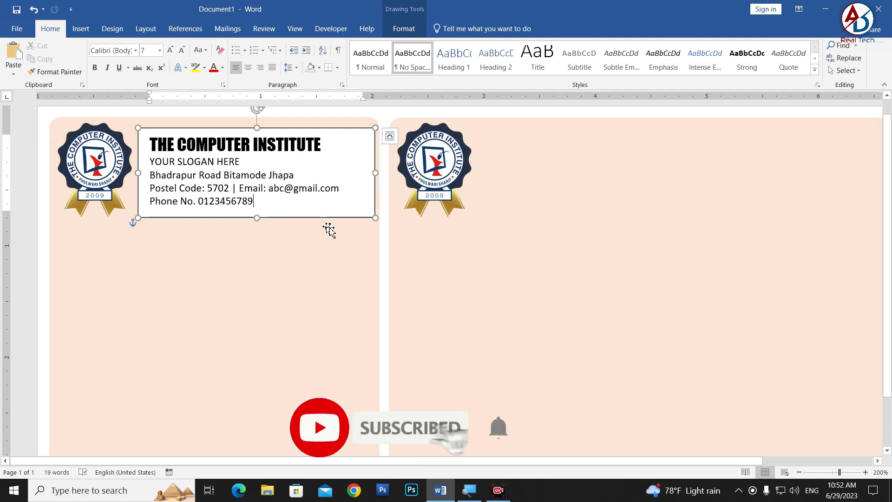
- Remove the header text box's fill and outline
click(402, 29)
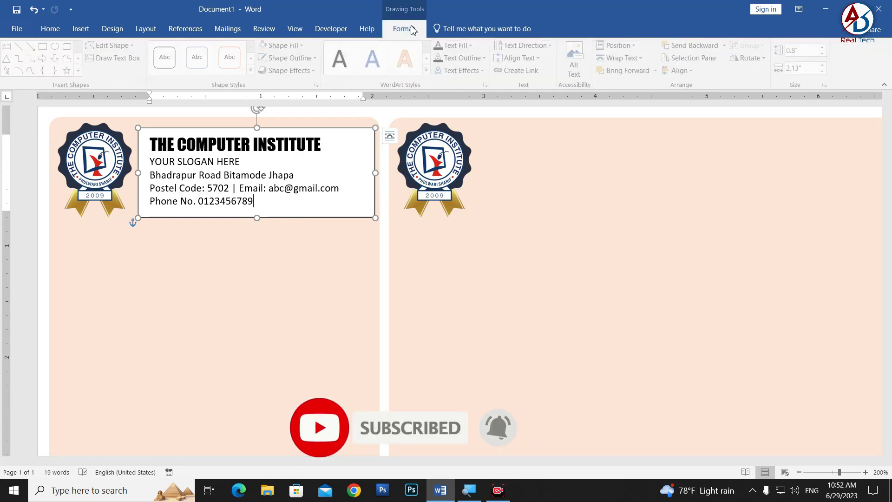
click(283, 45)
click(289, 144)
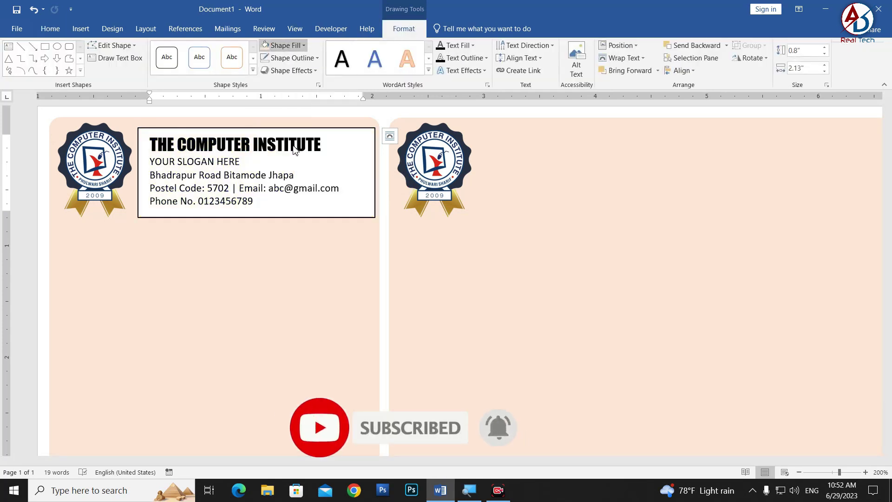
click(292, 57)
click(299, 156)
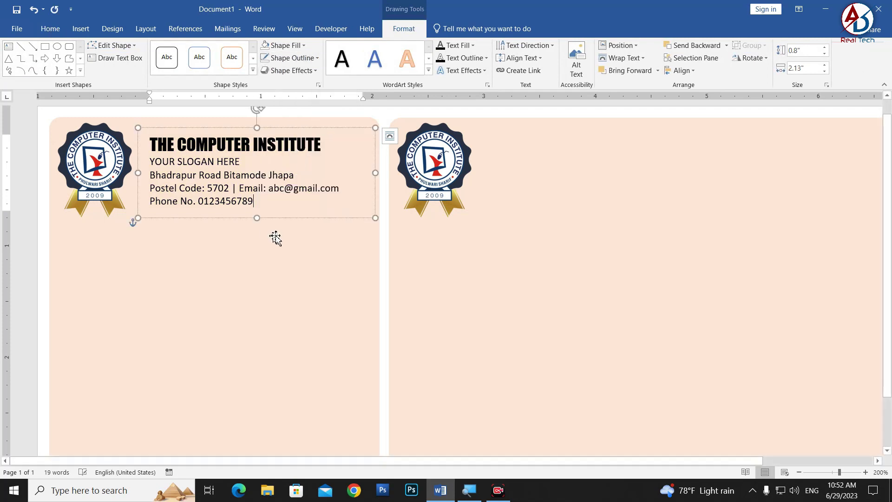
- Shift the header text box slightly left and deselect it
click(291, 217)
drag(291, 218, 285, 218)
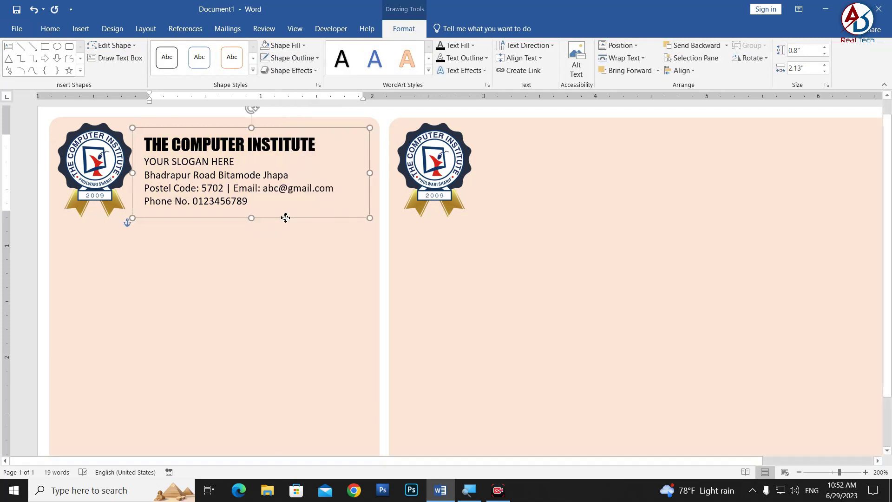
scroll(309, 267, down, 4)
click(309, 273)
click(855, 276)
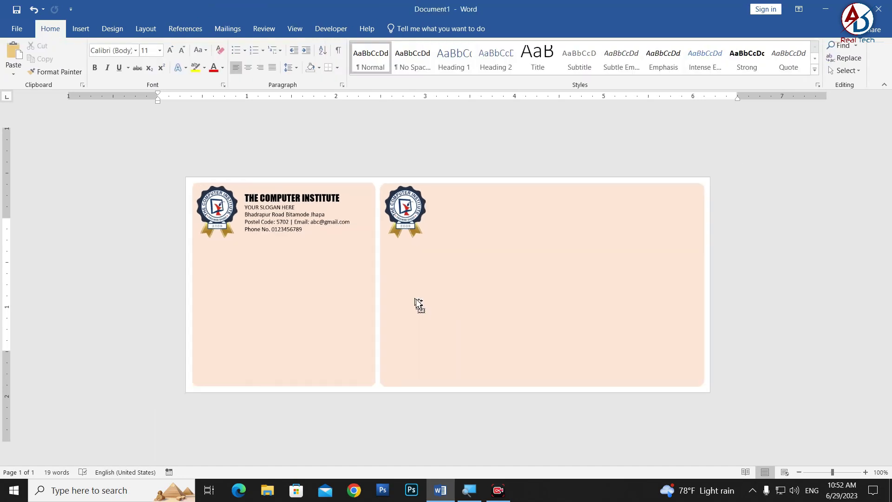
scroll(416, 304, down, 6)
ctrl+scroll(254, 296, up, 3)
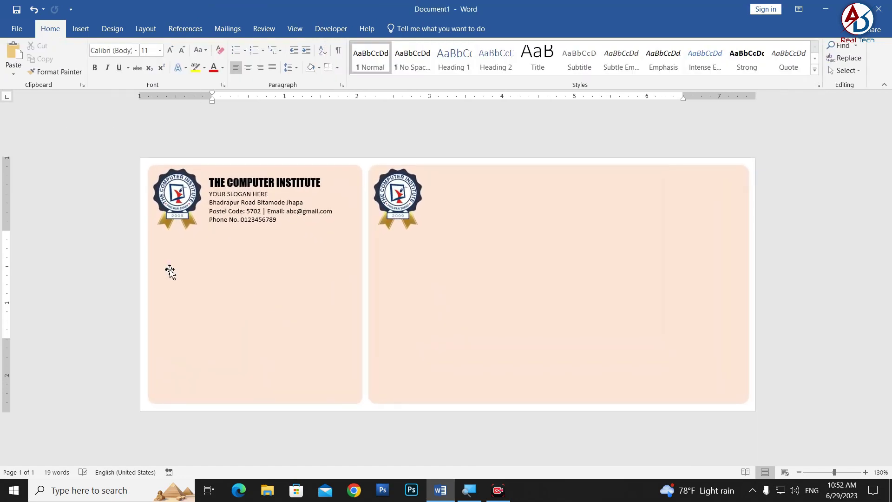
ctrl+scroll(256, 269, up, 3)
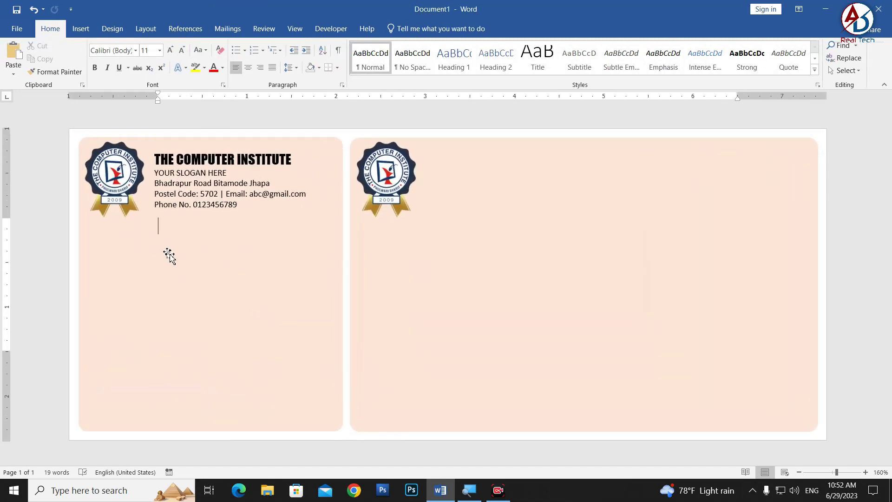
- Draw a text box over the lower left card and type the 'S.N____' and 'Date:________' fields
click(80, 28)
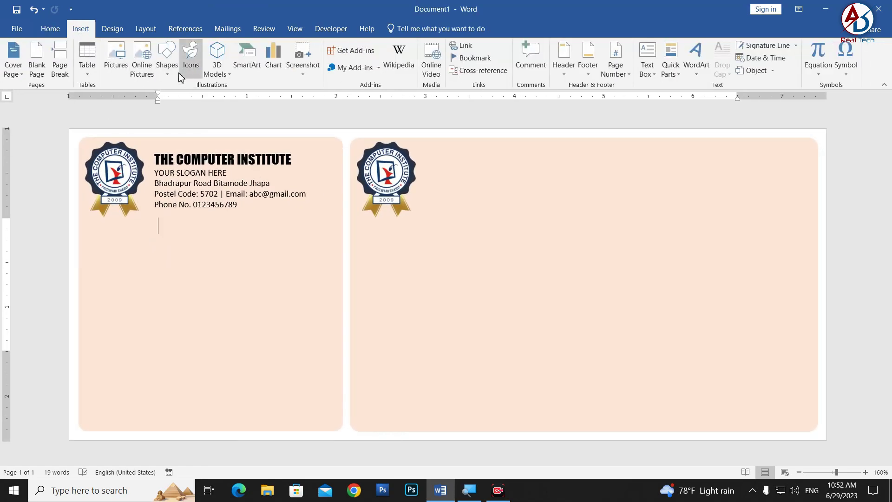
click(167, 60)
click(162, 98)
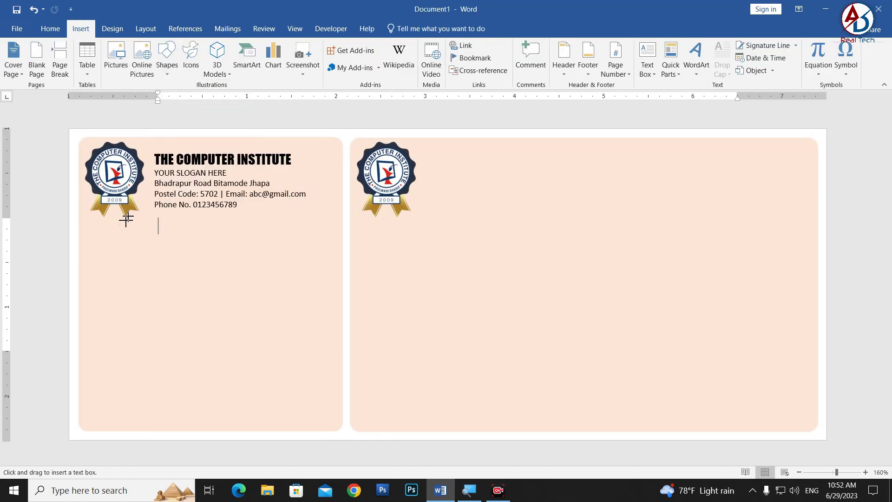
drag(87, 226, 336, 412)
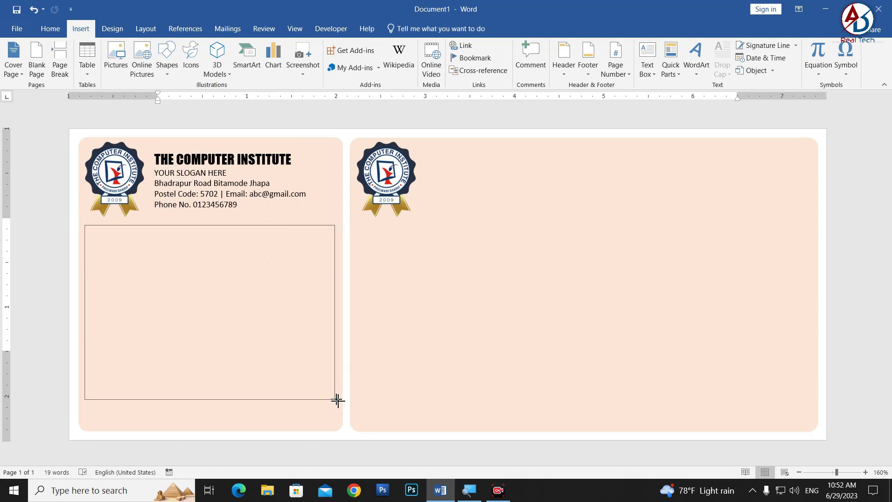
drag(336, 412, 336, 407)
ctrl+scroll(271, 351, up, 4)
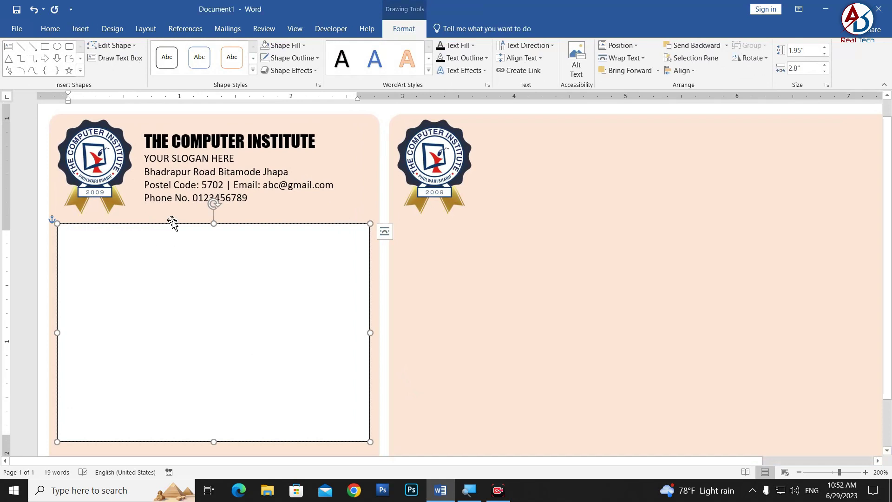
key(alt+h)
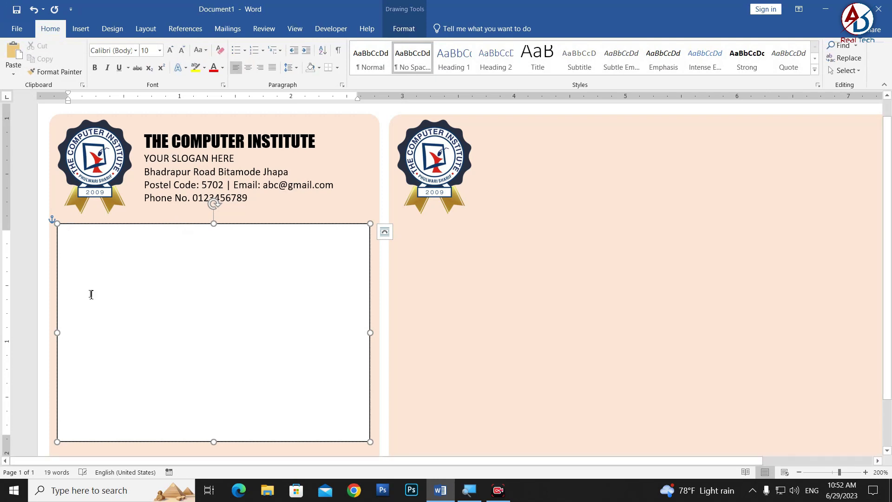
text(S)
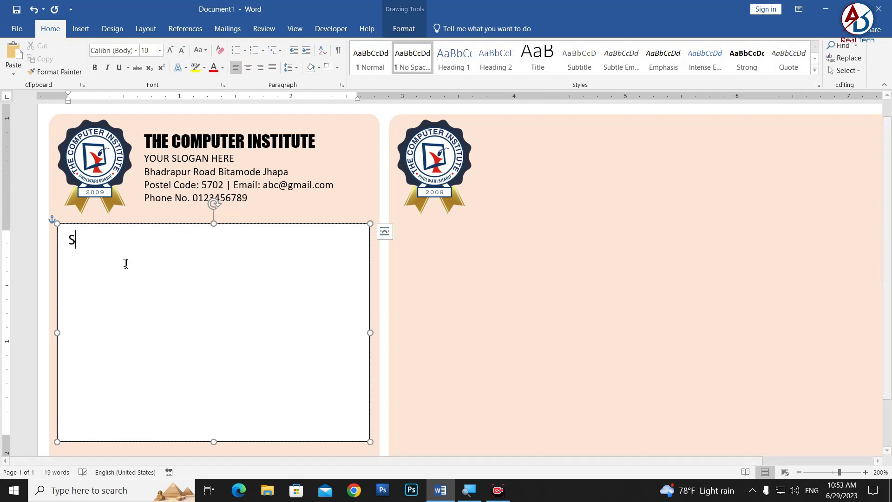
text(n)
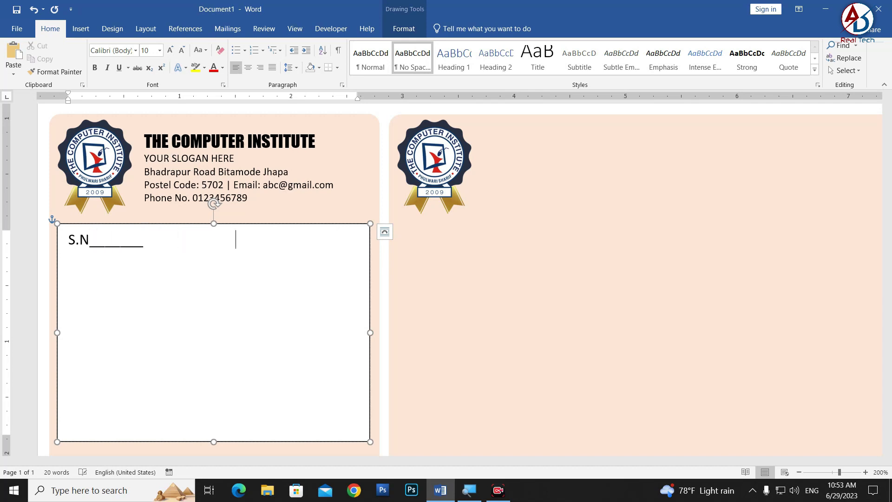
text(Date:)
text(______________)
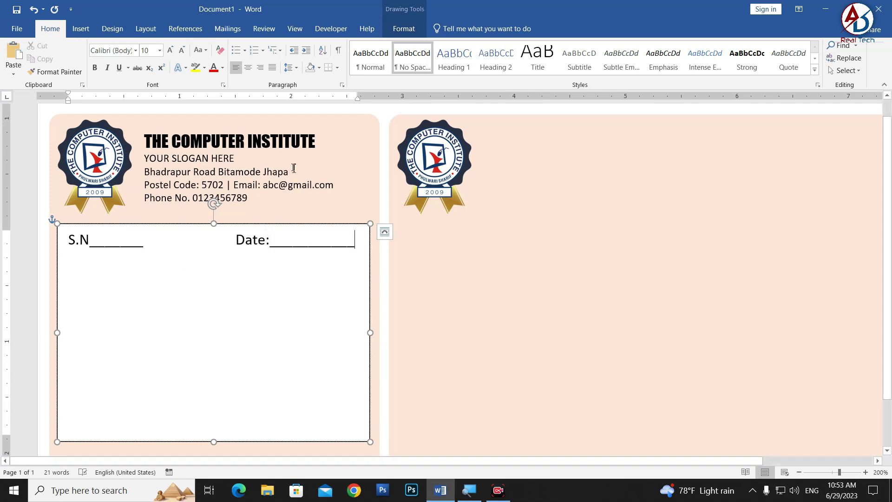
- Apply 1.5 line spacing to all the text in the form box
scroll(311, 279, down, 4)
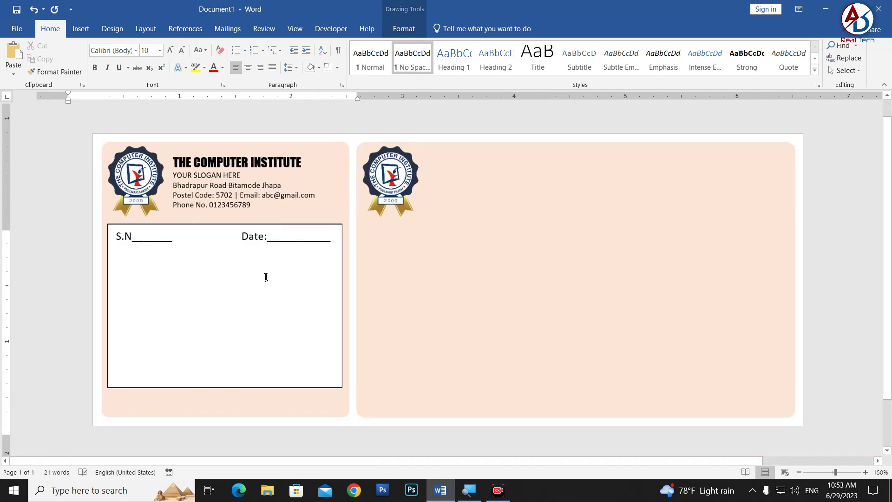
key(ctrl+a)
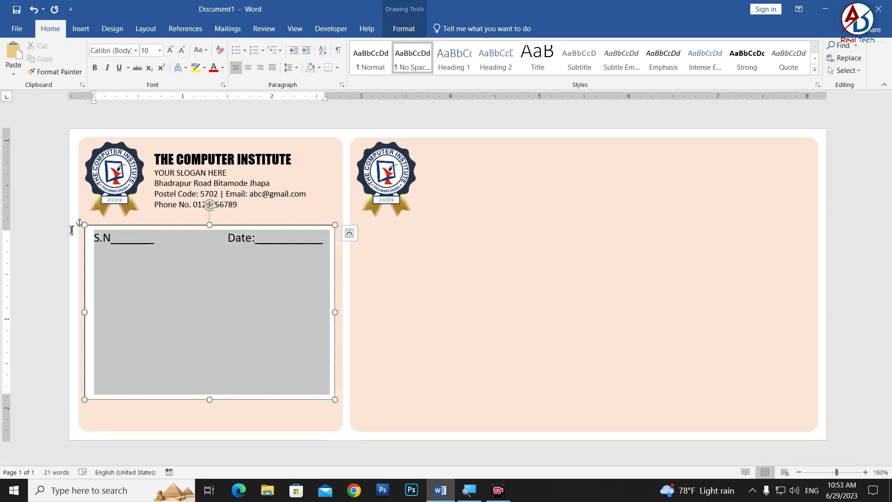
click(295, 69)
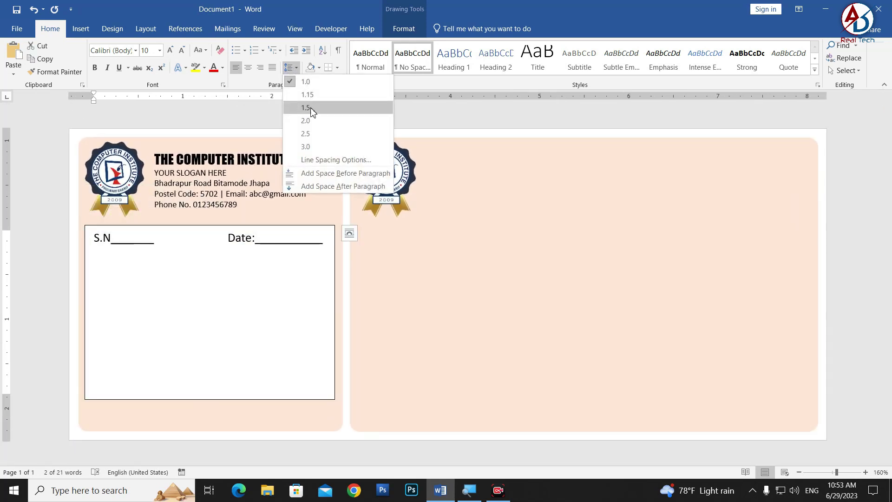
click(305, 107)
- Add an underscore blank to the line, trimmed so it fits on one line
click(328, 244)
text(Name:)
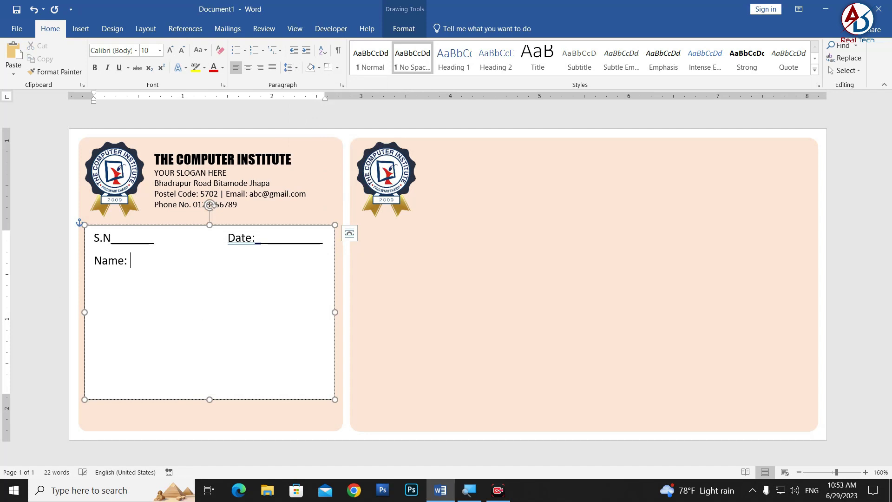
text(_______________)
text(______________)
key(BackSpace)
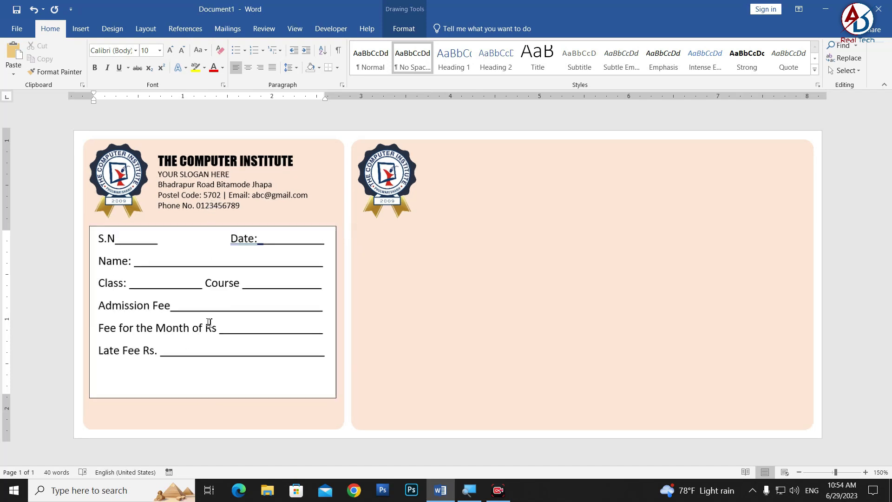
- Shrink the form box to fit its lines and remove its border and white fill
scroll(209, 325, down, 5)
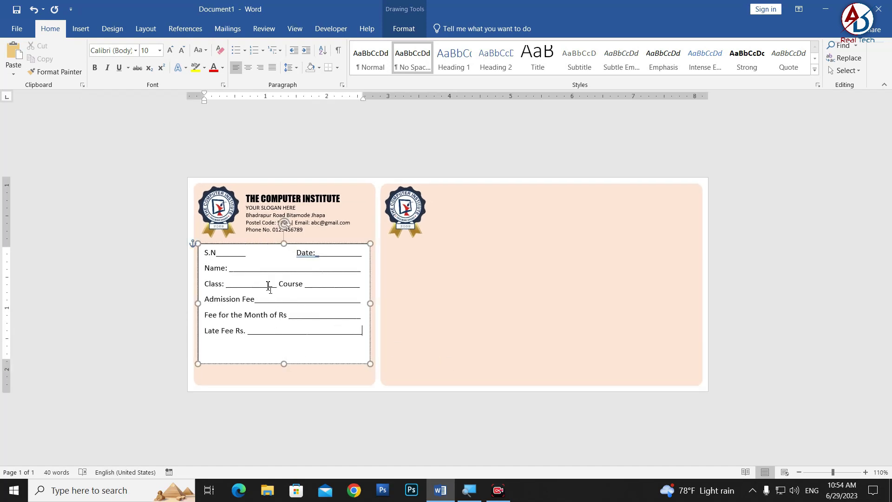
scroll(281, 301, up, 3)
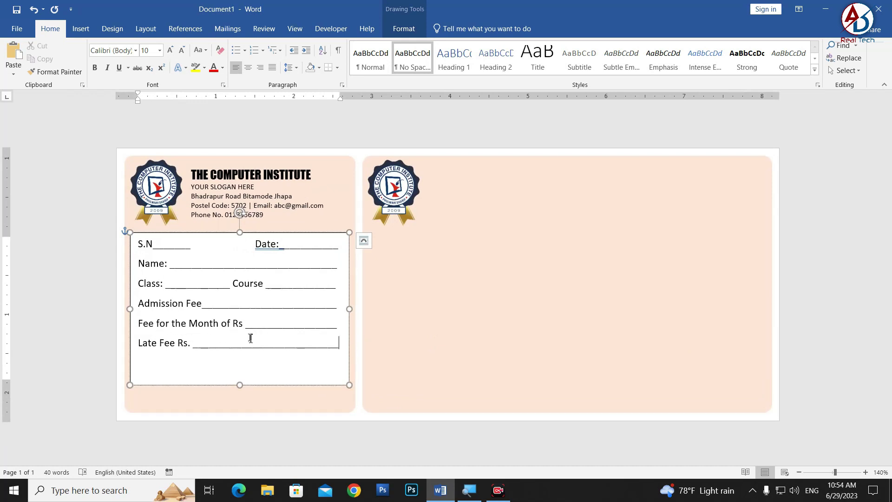
drag(242, 384, 242, 358)
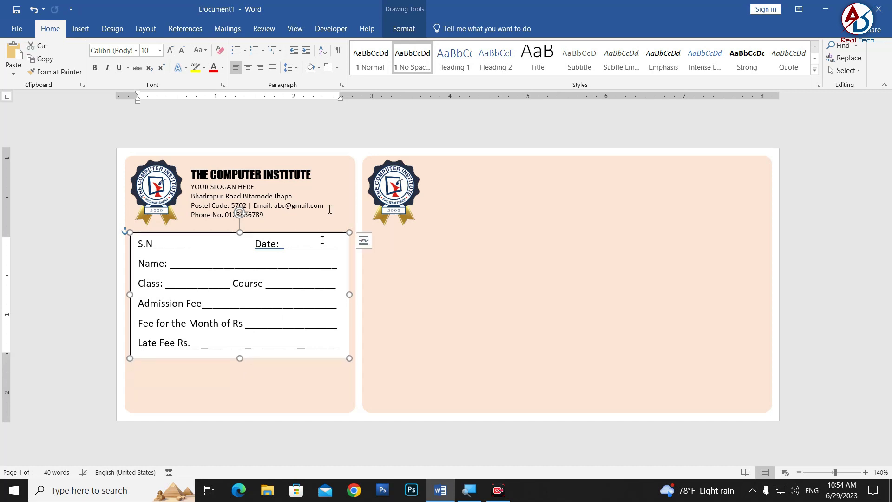
click(421, 28)
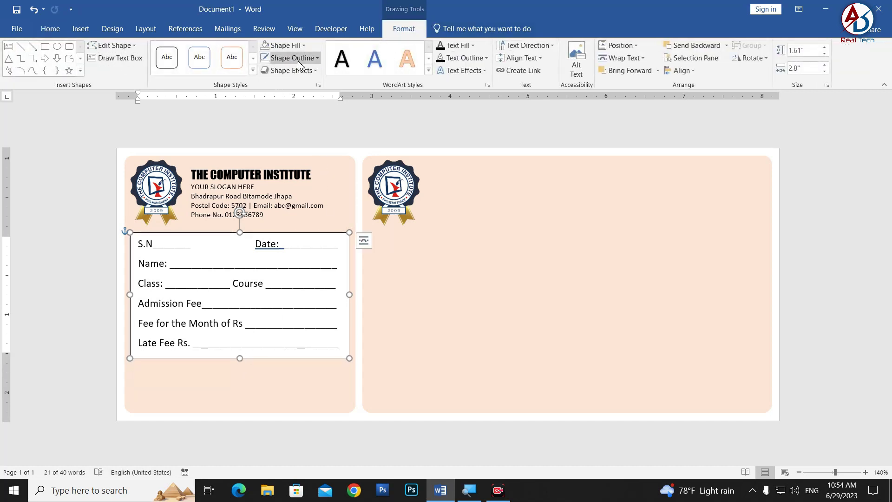
click(292, 57)
click(289, 156)
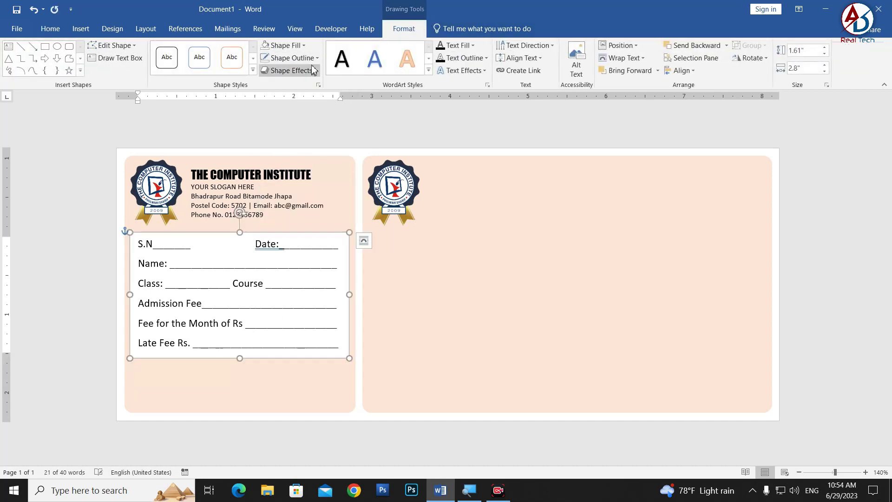
click(284, 45)
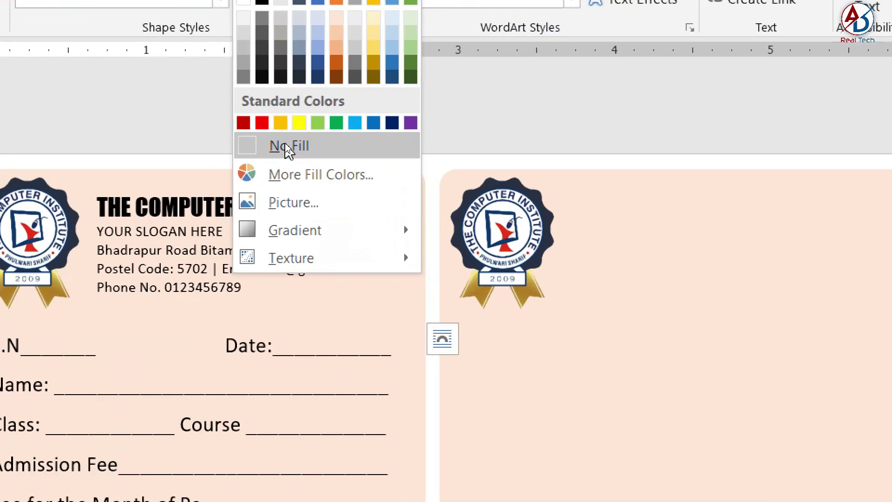
click(286, 144)
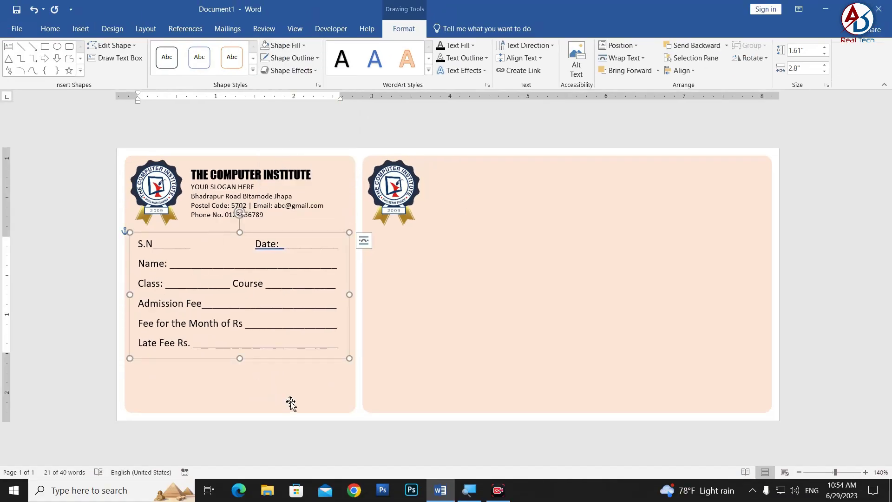
click(380, 255)
scroll(367, 311, down, 4)
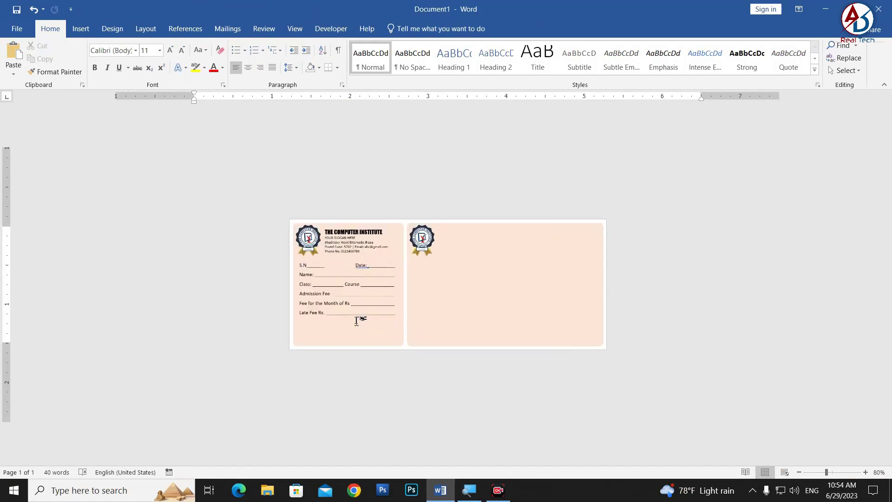
scroll(305, 310, up, 3)
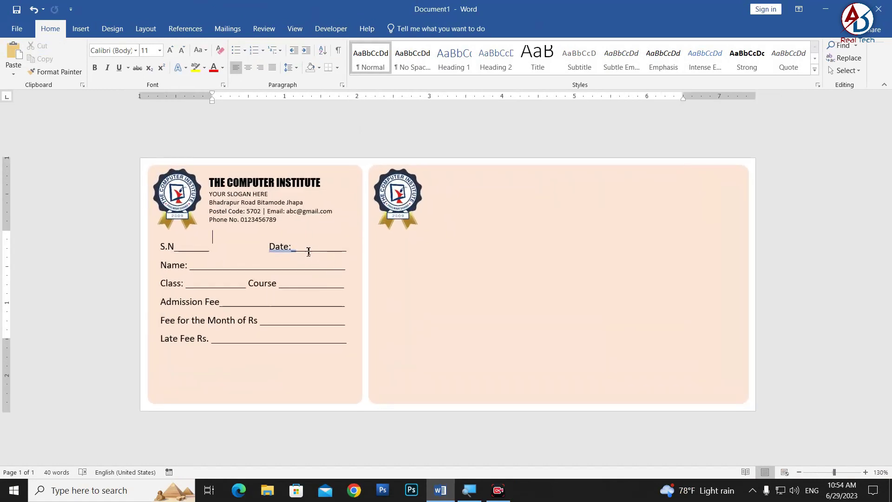
- Tab the Date field to the right end of the S.N. line
click(292, 247)
key(Return)
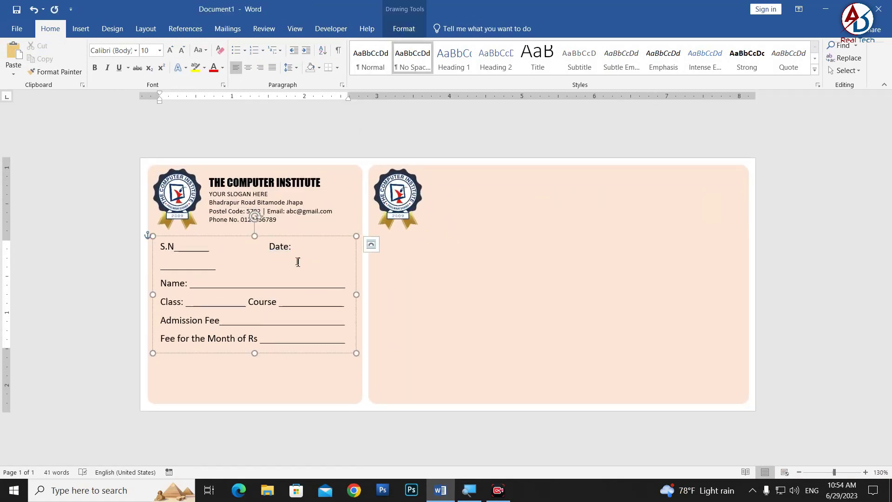
key(BackSpace)
key(BackSpace)
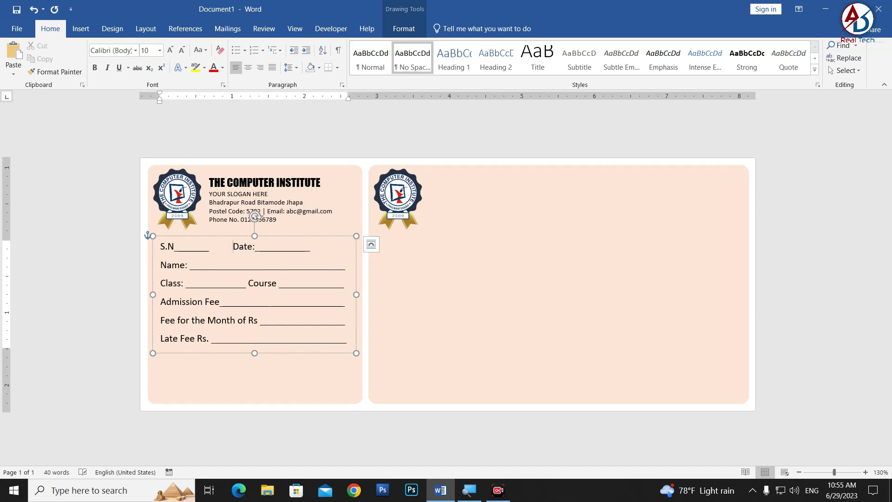
key(Tab)
click(308, 372)
click(284, 331)
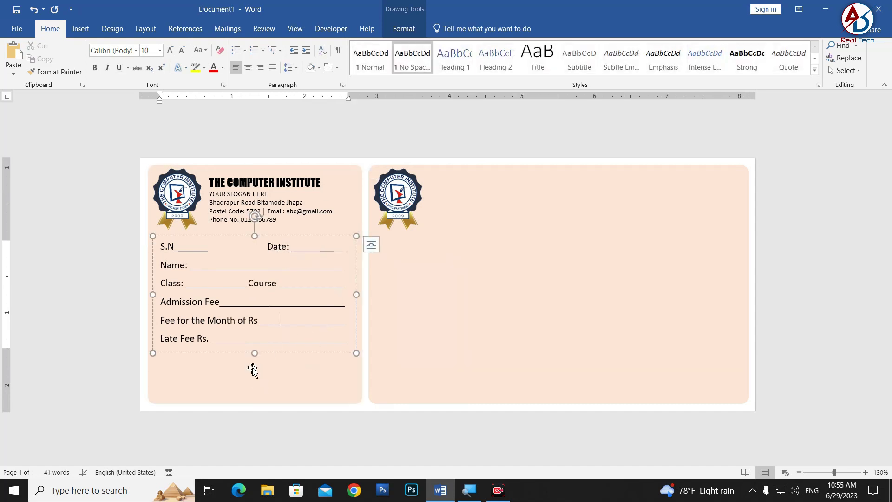
- Draw a rounded rectangle below the Late Fee line with white fill and black outline
click(81, 28)
click(167, 59)
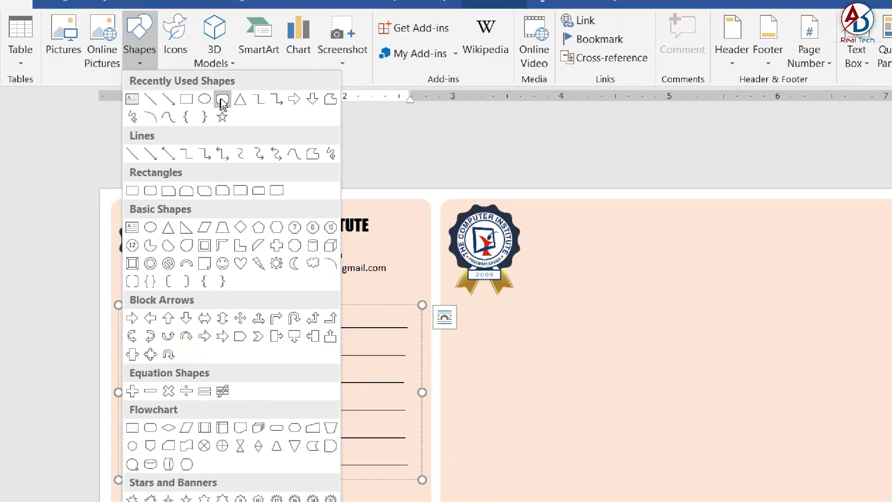
click(223, 98)
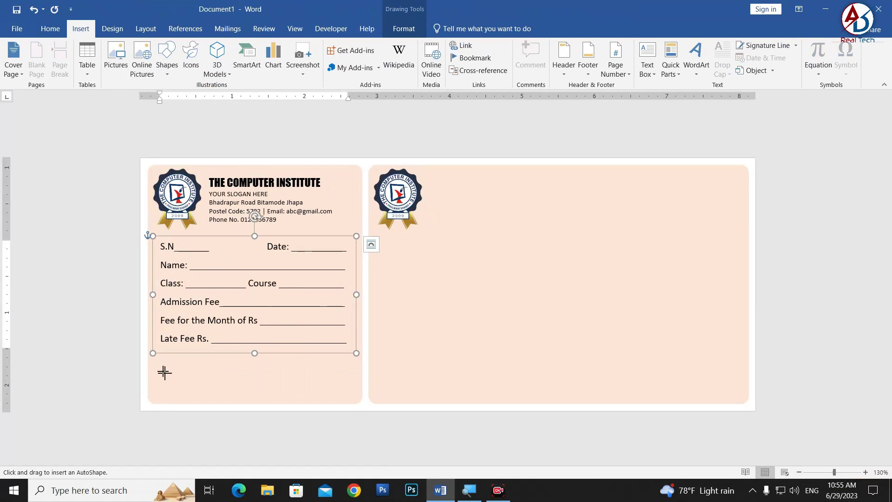
drag(157, 376, 261, 399)
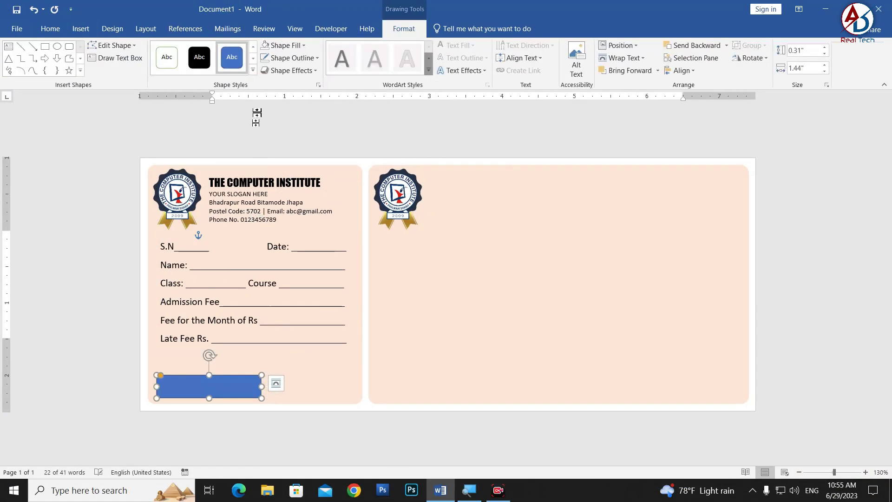
click(266, 46)
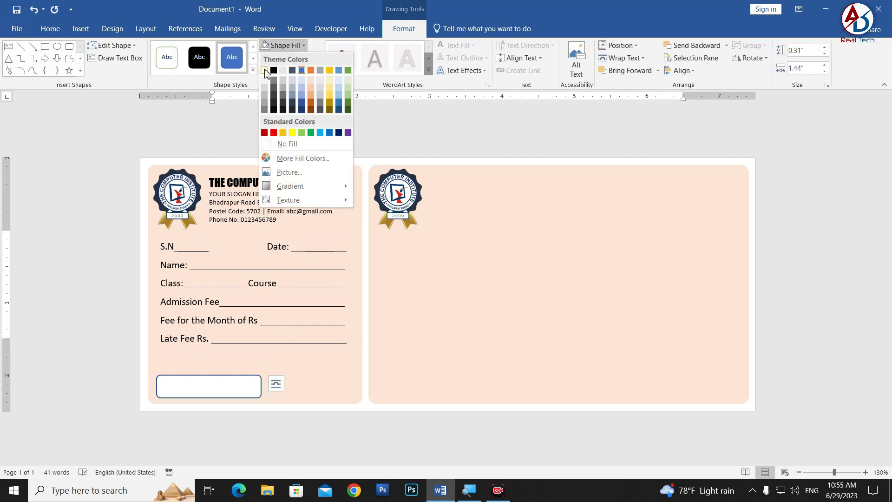
click(293, 65)
click(292, 57)
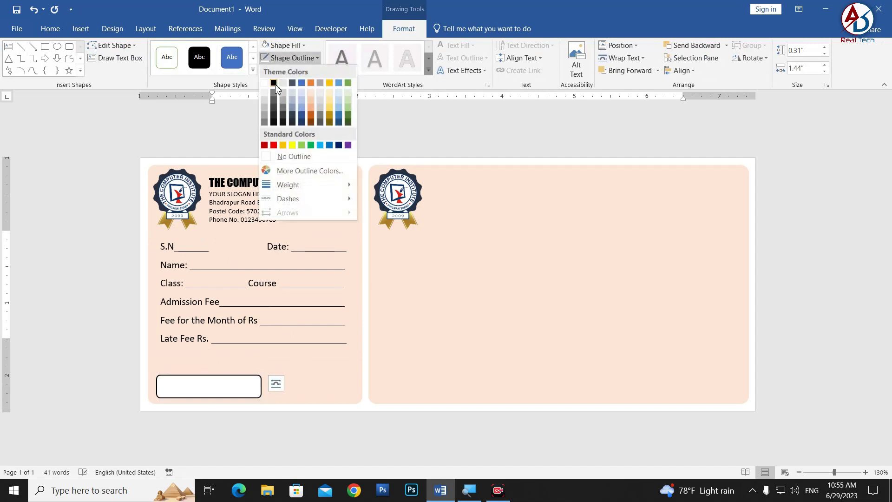
click(279, 84)
- Move the form text box slightly lower
ctrl+scroll(233, 349, up, 4)
click(204, 353)
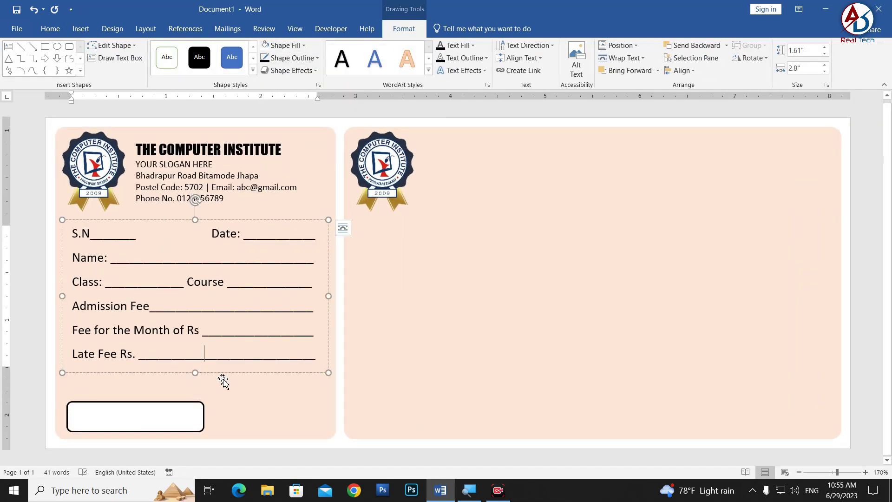
drag(224, 377, 223, 391)
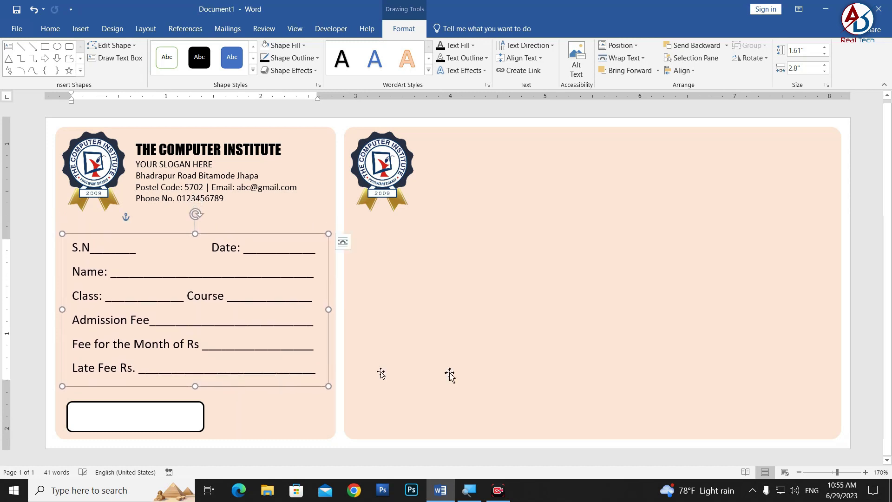
click(859, 357)
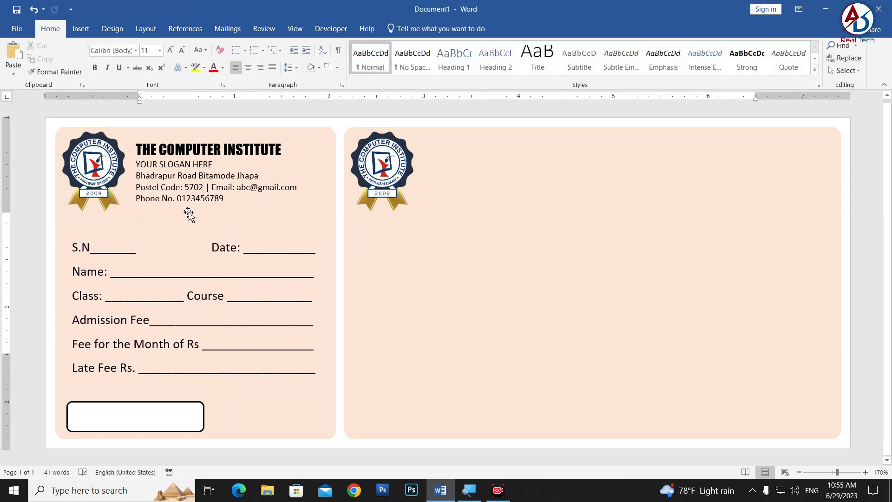
- Draw a white rectangle with a black outline under the phone number line
click(80, 29)
click(167, 61)
click(198, 99)
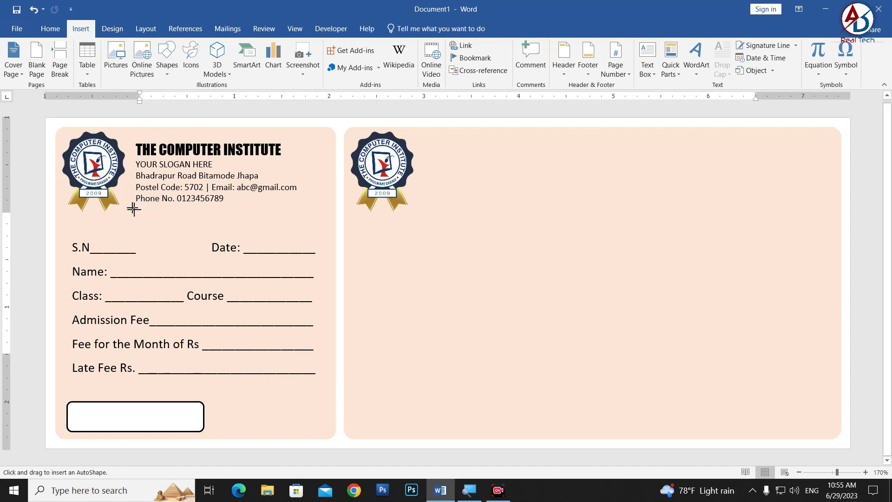
drag(133, 209, 275, 231)
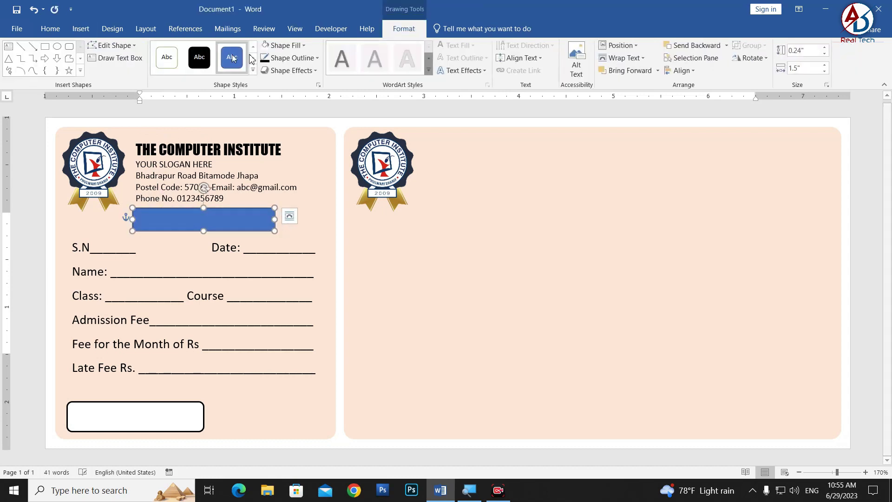
click(274, 45)
click(292, 57)
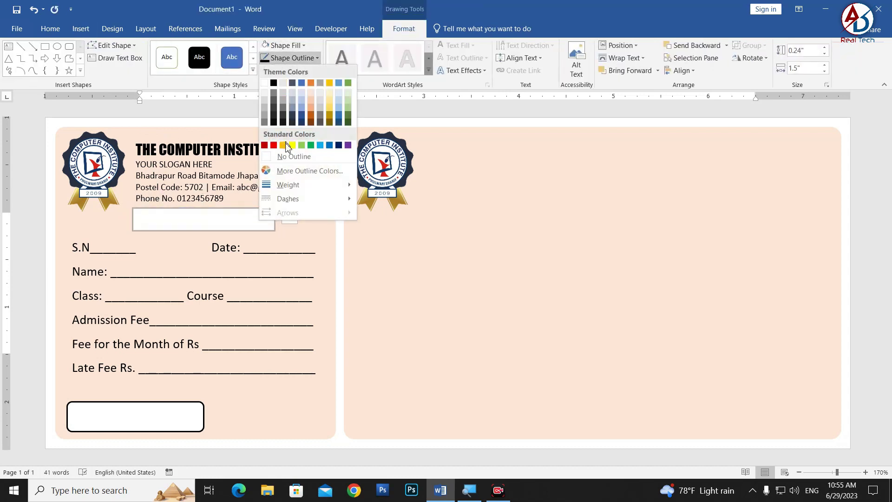
click(273, 82)
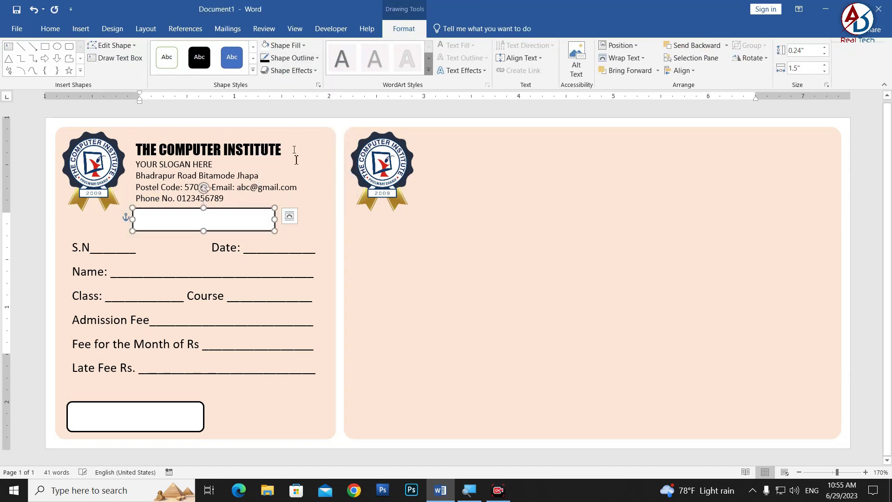
ctrl+scroll(309, 251, down, 4)
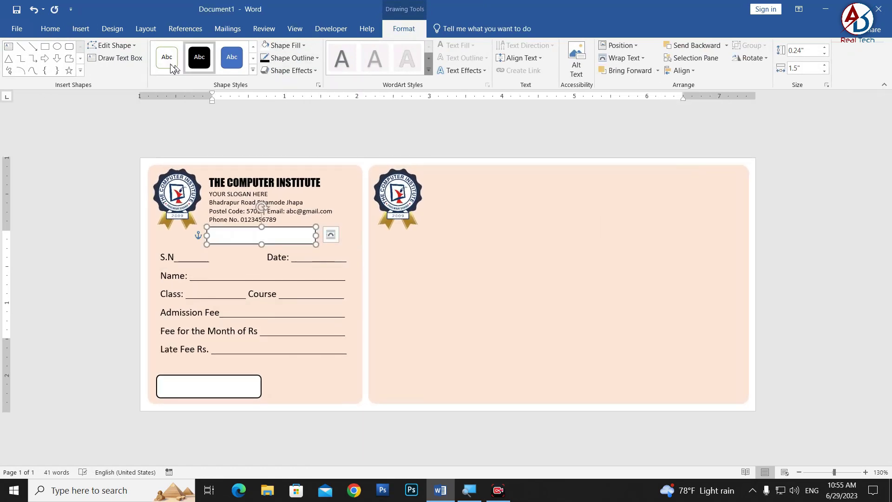
- Insert a plain WordArt box with No Spacing and move it into the new rectangle
click(80, 29)
click(694, 67)
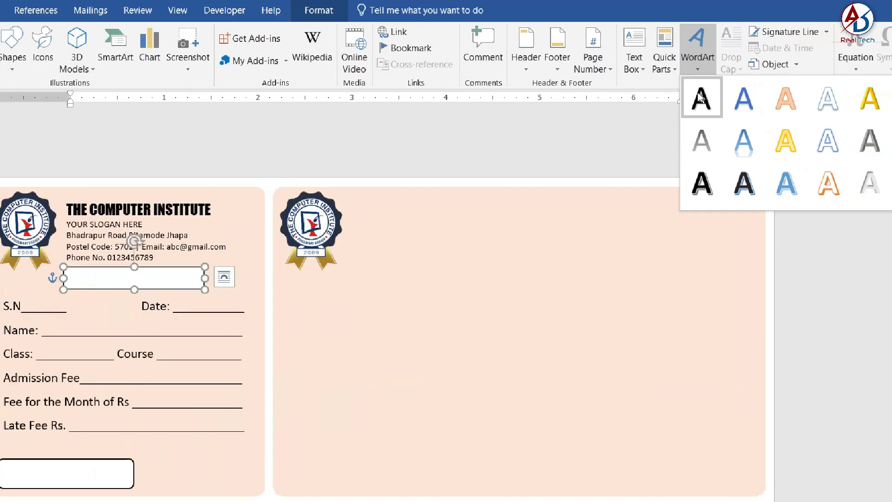
click(698, 97)
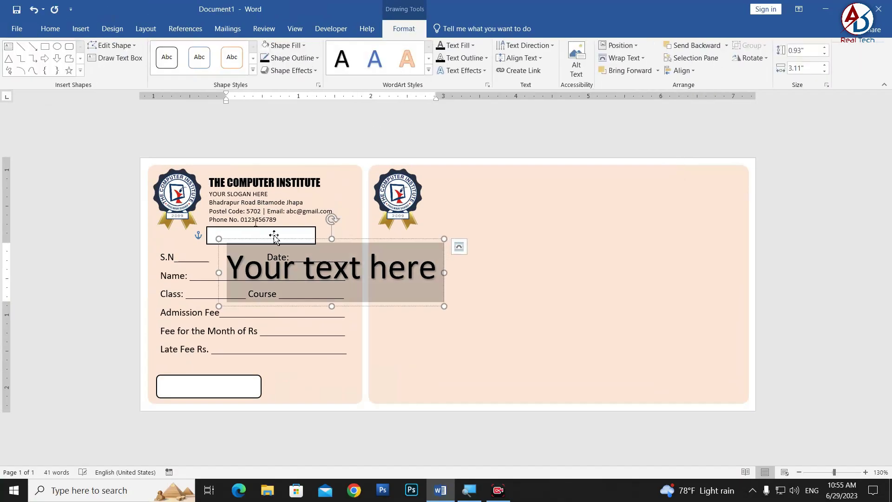
click(50, 28)
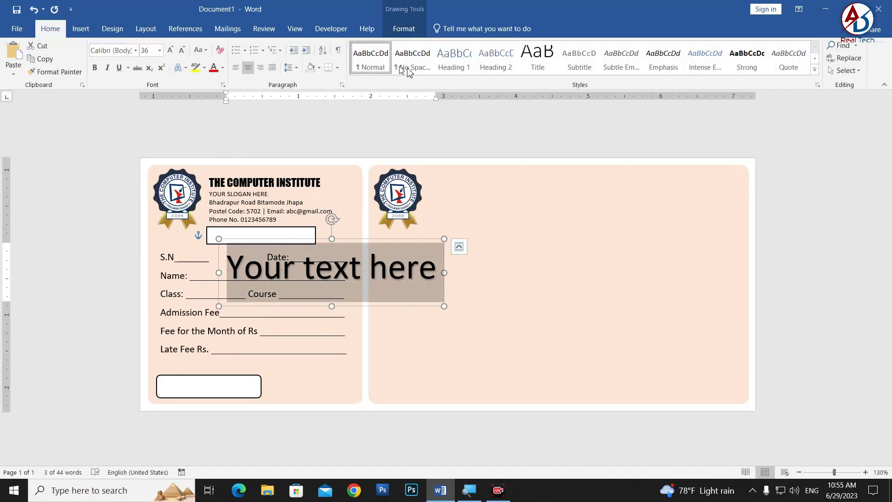
click(413, 58)
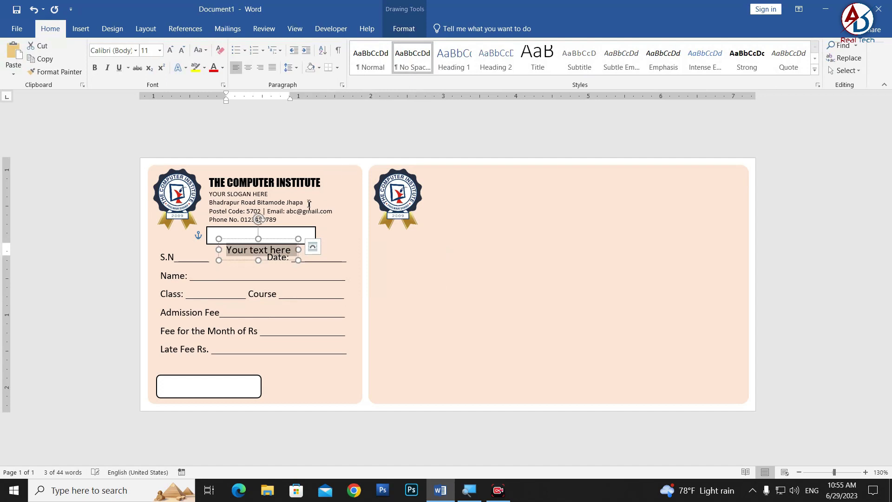
drag(289, 238, 282, 226)
- Change the WordArt text to 'Fee Receipt Bill' at 14 pt, centred in the box
triple_click(282, 237)
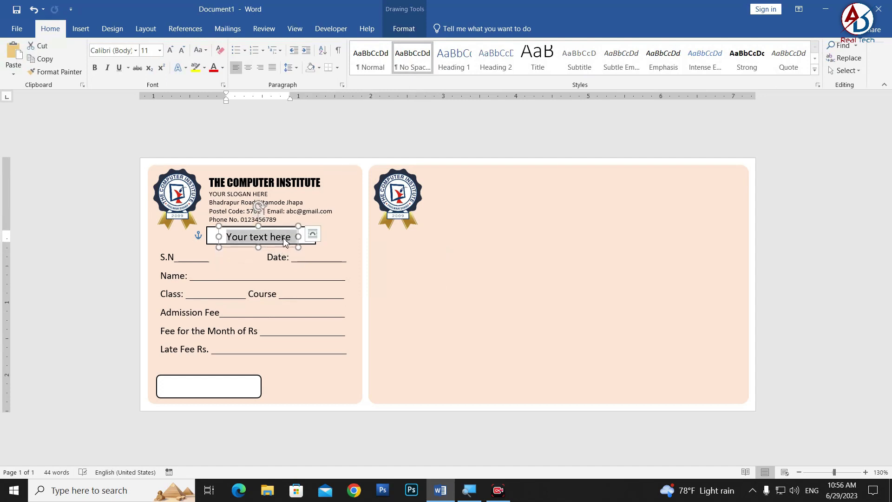
text(Fee Receipt Bill)
key(ctrl+a)
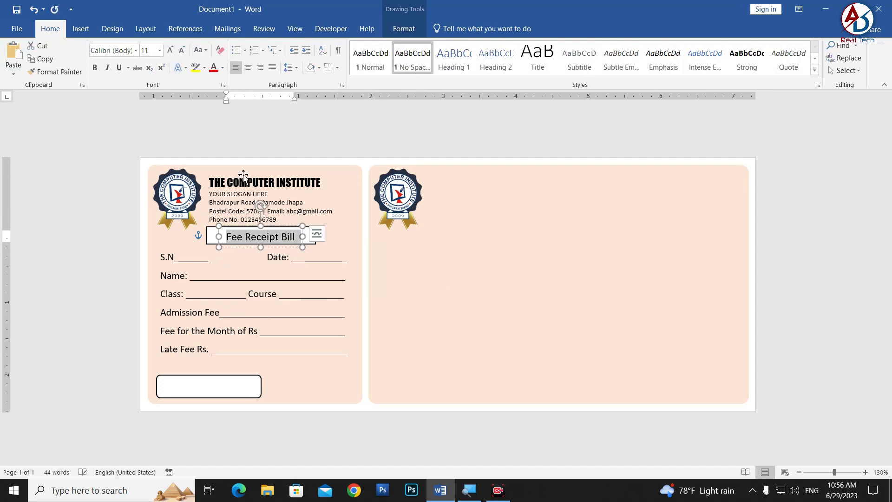
click(170, 50)
click(170, 50)
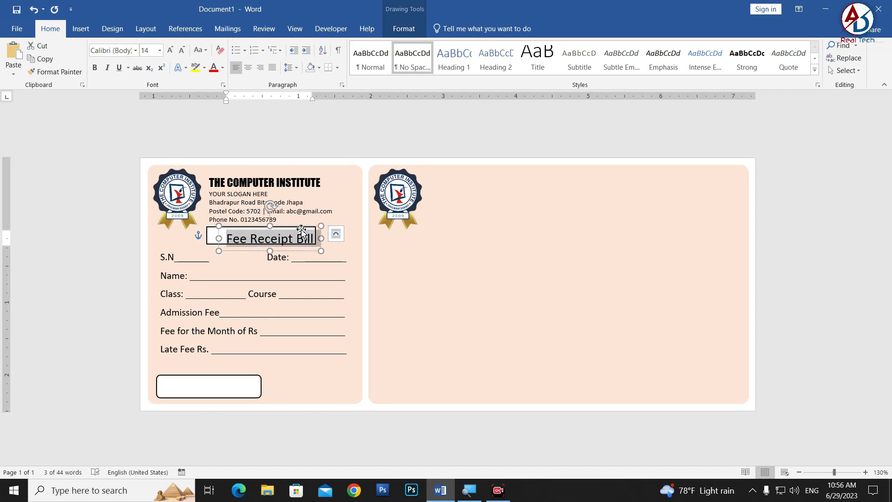
drag(301, 230, 294, 227)
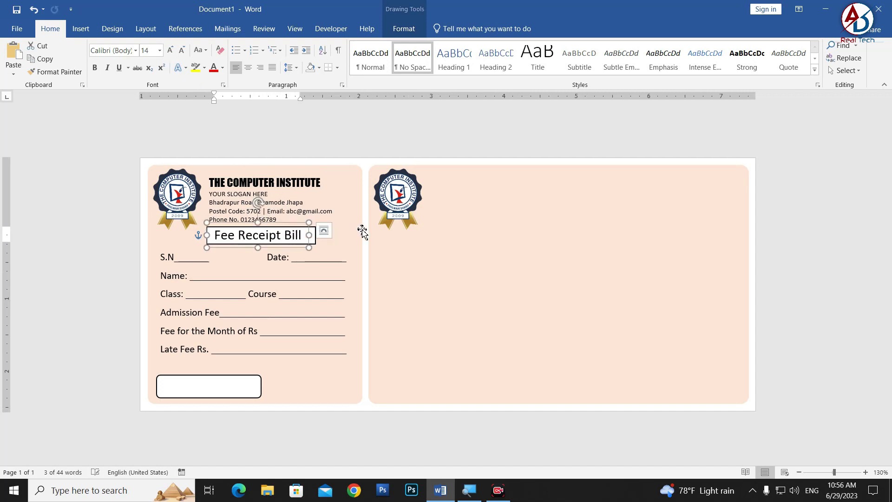
key(Right)
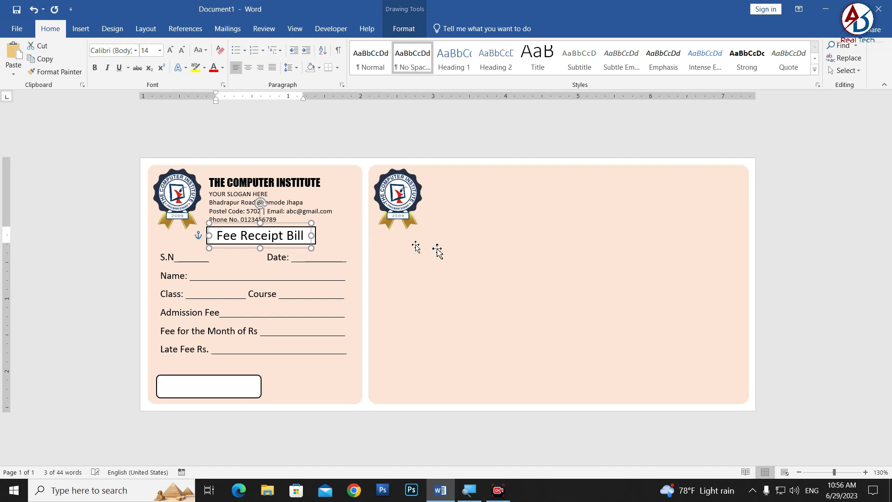
click(752, 257)
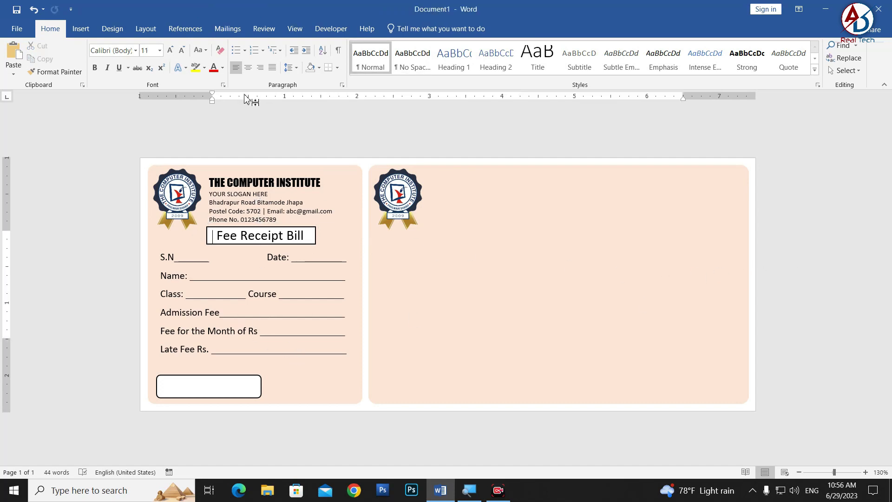
- Draw a thick vertical divider line inside the bottom rounded box
click(80, 28)
click(167, 58)
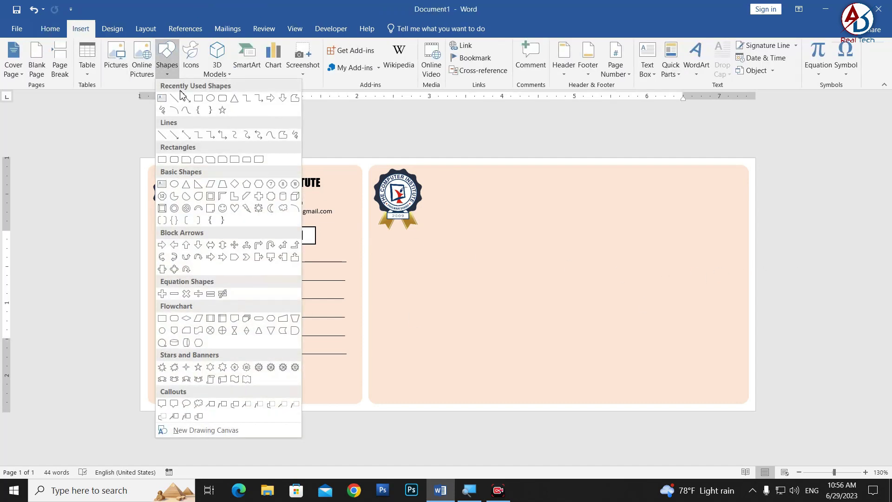
click(178, 100)
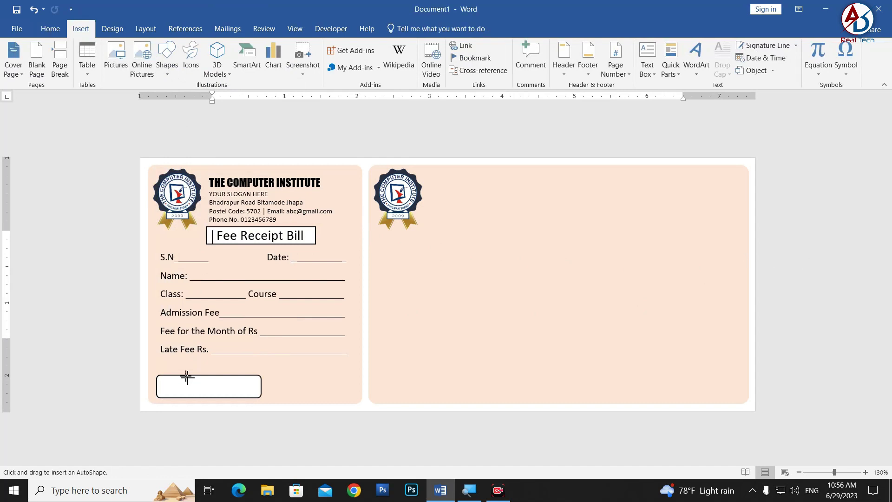
drag(187, 377, 190, 390)
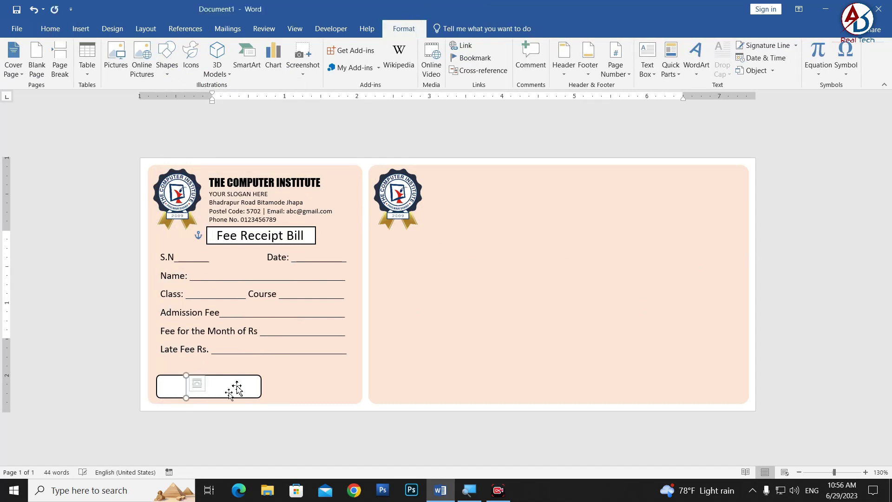
click(292, 59)
mouse_move(288, 185)
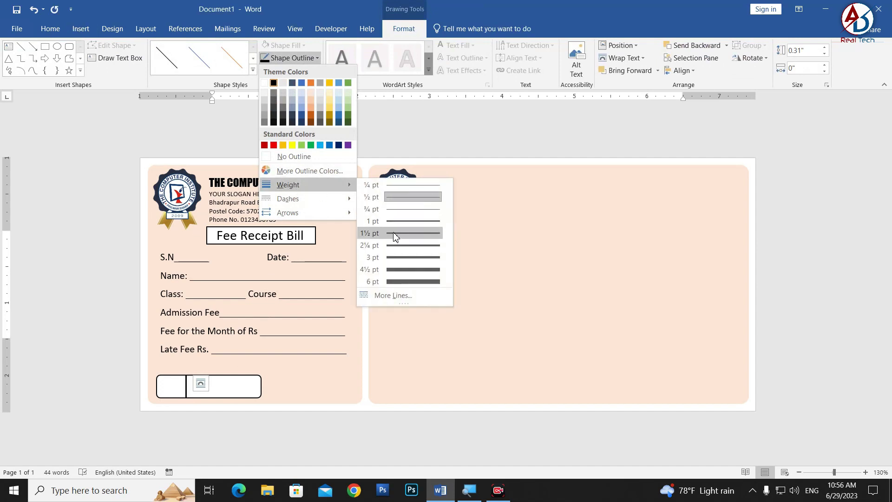
click(395, 222)
- Copy the title box into the bottom box and change it to bold Impact 'Rs.'
click(285, 235)
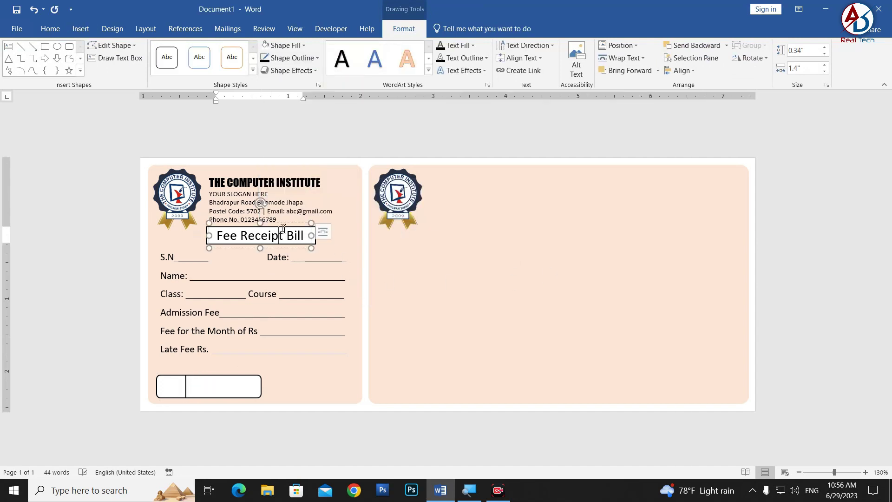
drag(286, 227, 294, 383)
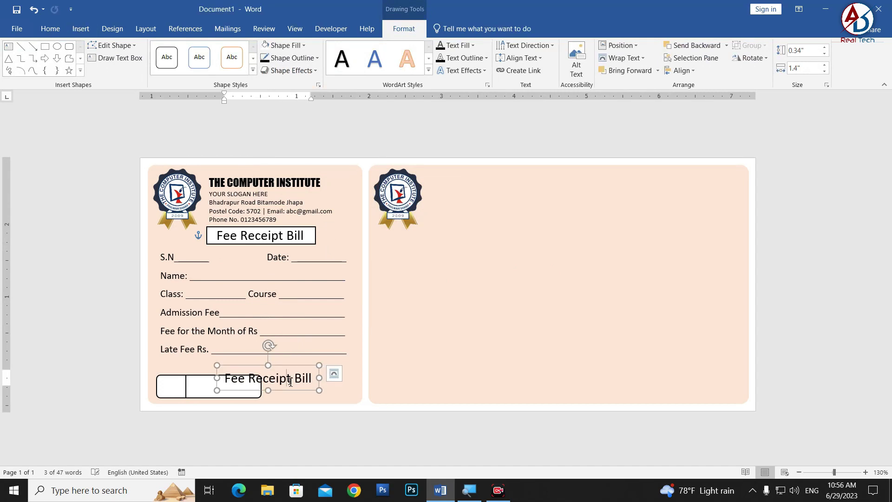
text(RS)
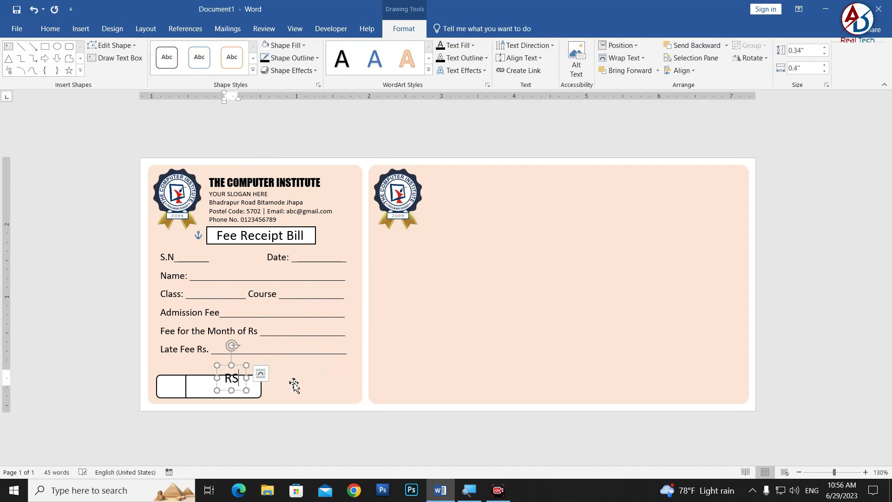
click(238, 390)
key(BackSpace)
text(s)
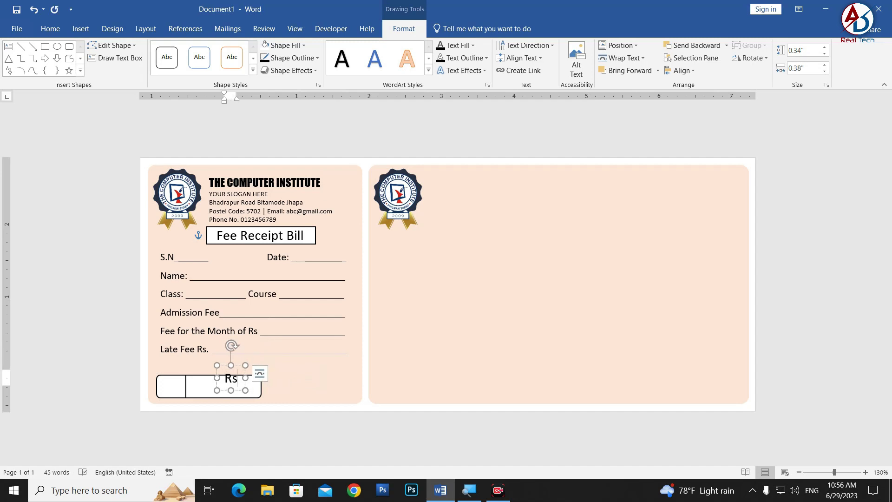
text(.)
key(ctrl+a)
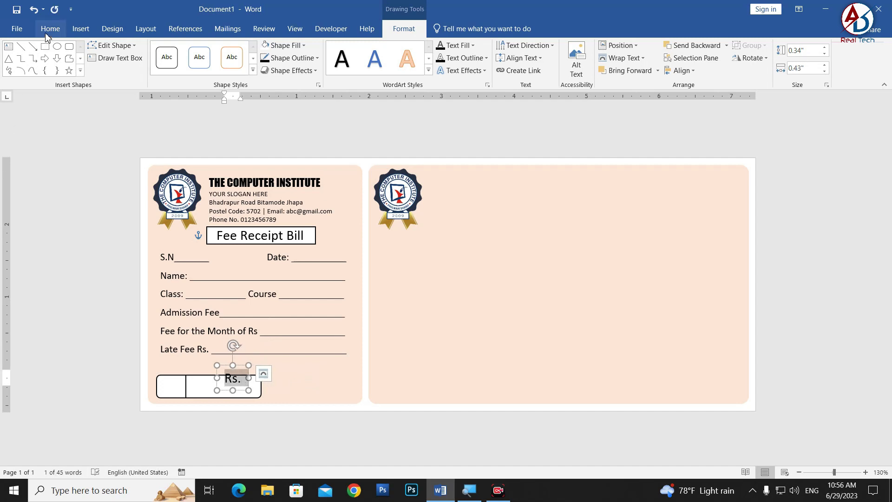
click(50, 29)
click(95, 69)
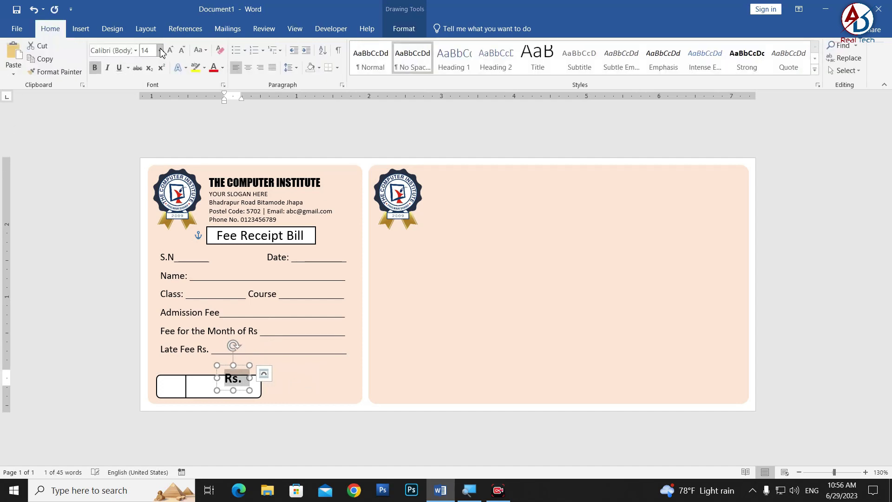
click(136, 50)
click(110, 145)
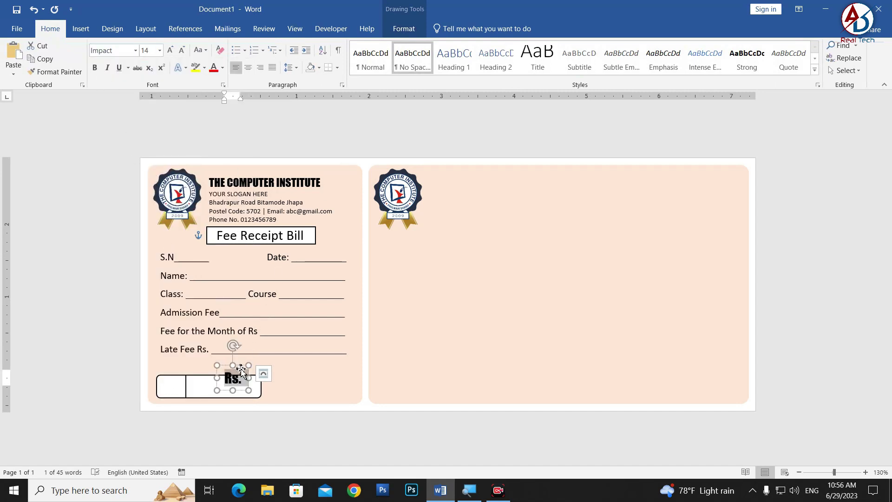
- Enlarge the Rs. label to 18 pt and fit it into the box's left cell
drag(241, 370, 182, 375)
click(170, 50)
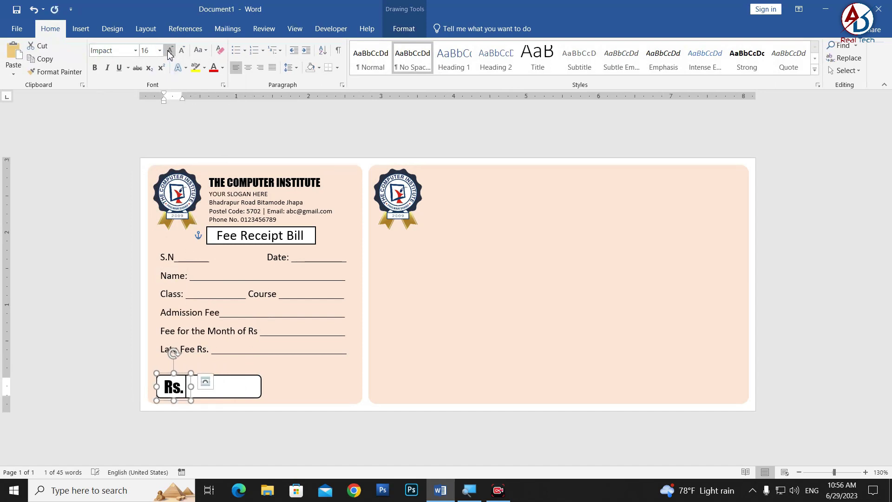
click(170, 50)
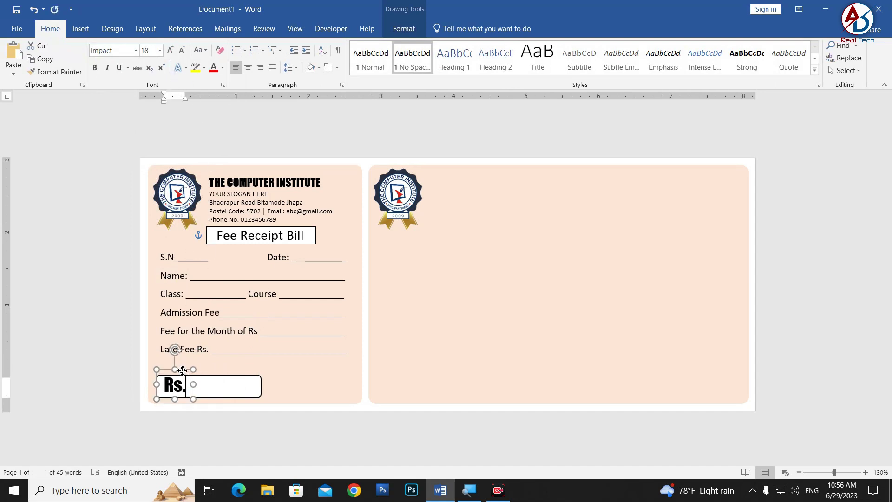
drag(183, 374, 181, 370)
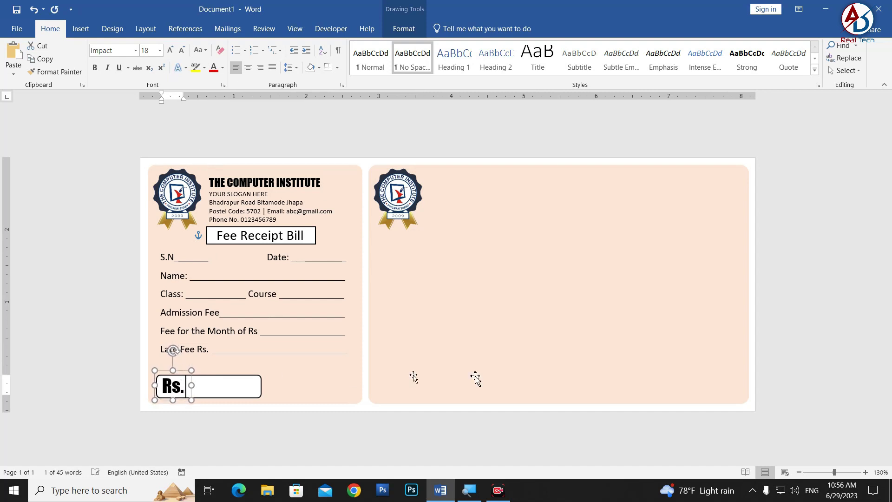
click(811, 314)
scroll(360, 333, down, 5)
scroll(353, 328, up, 3)
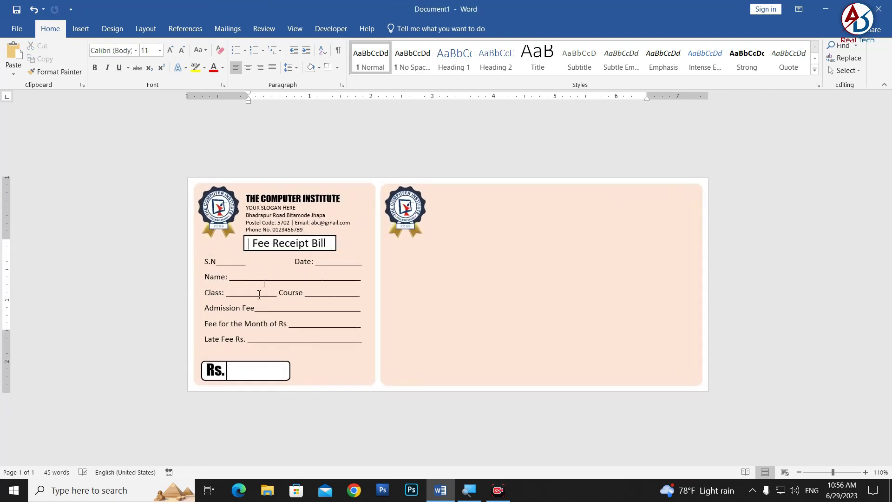
click(81, 29)
click(176, 71)
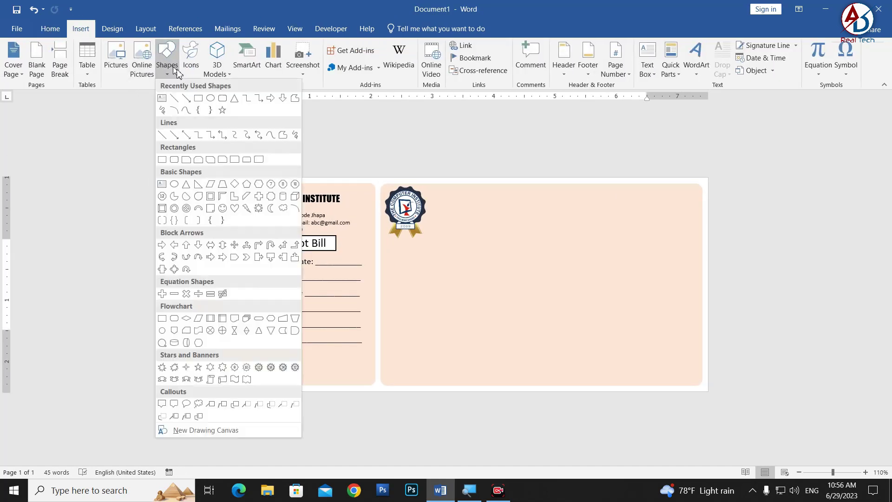
- Draw a text box beside the Rs. box holding an underscore line above Signature
click(162, 97)
drag(300, 358, 367, 380)
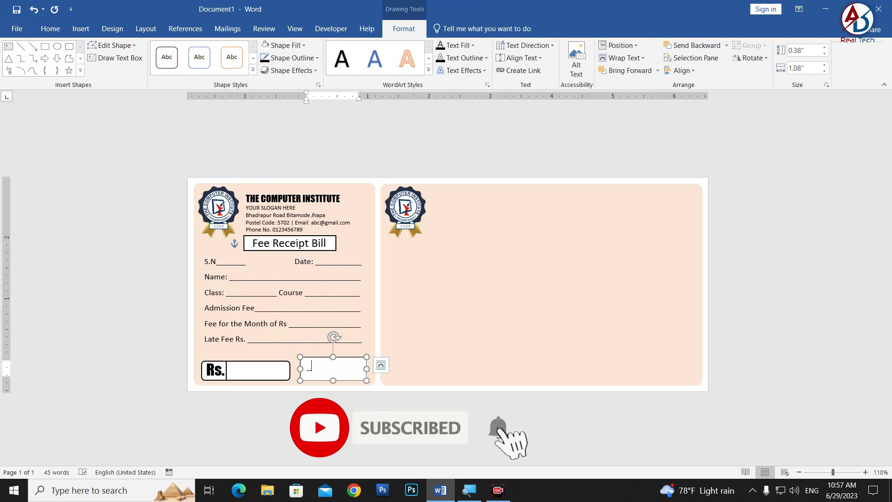
text(___________)
key(ctrl+a)
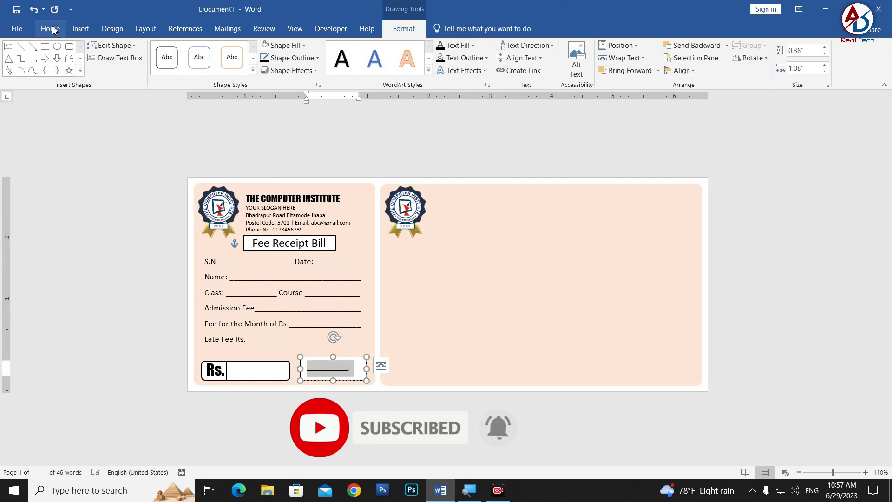
click(51, 29)
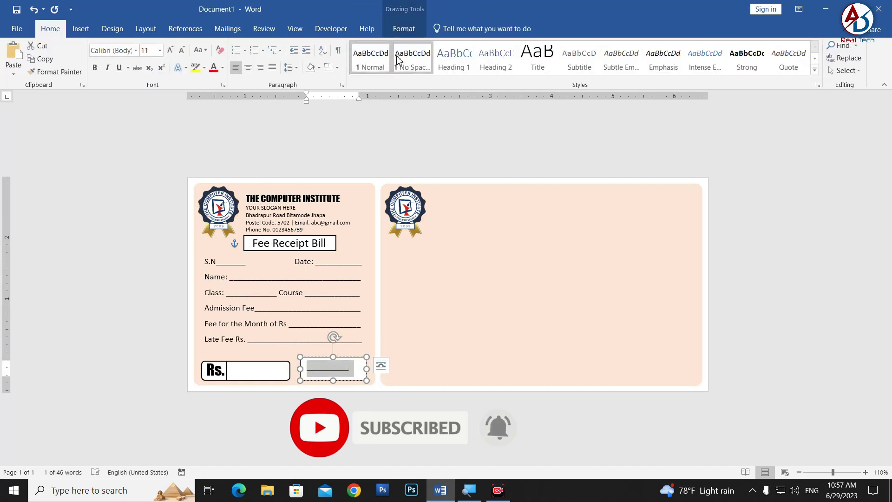
click(359, 370)
text(Signature)
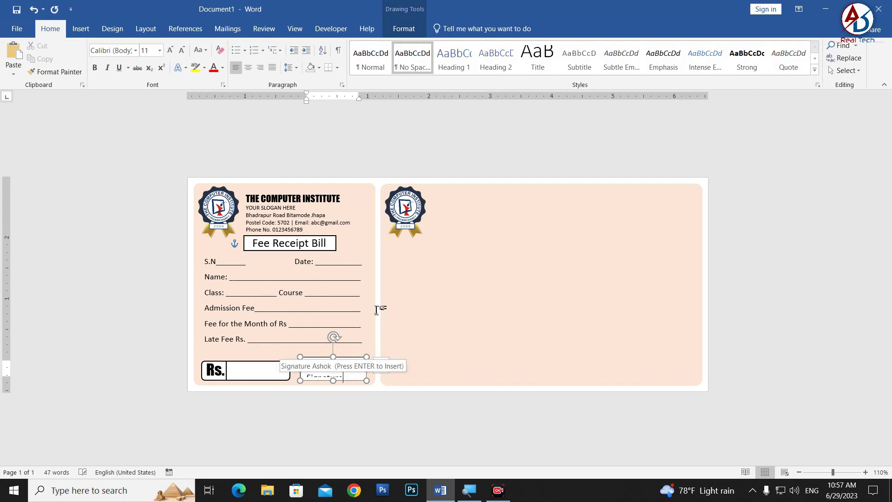
key(ctrl+a)
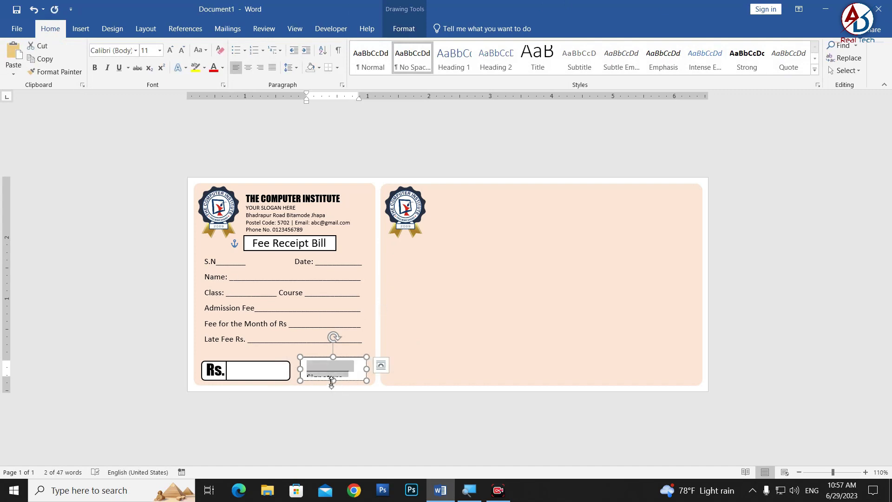
drag(332, 380, 331, 392)
drag(341, 362, 341, 353)
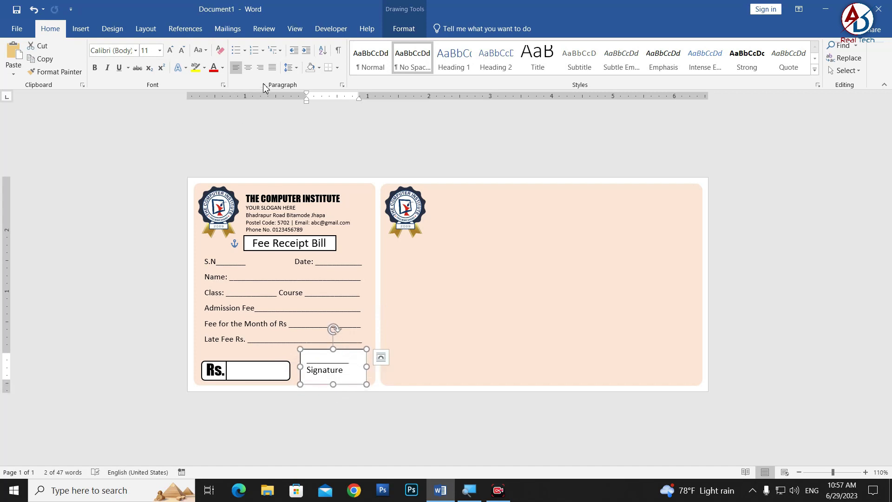
- Remove the signature box's fill and border and centre its text
click(404, 28)
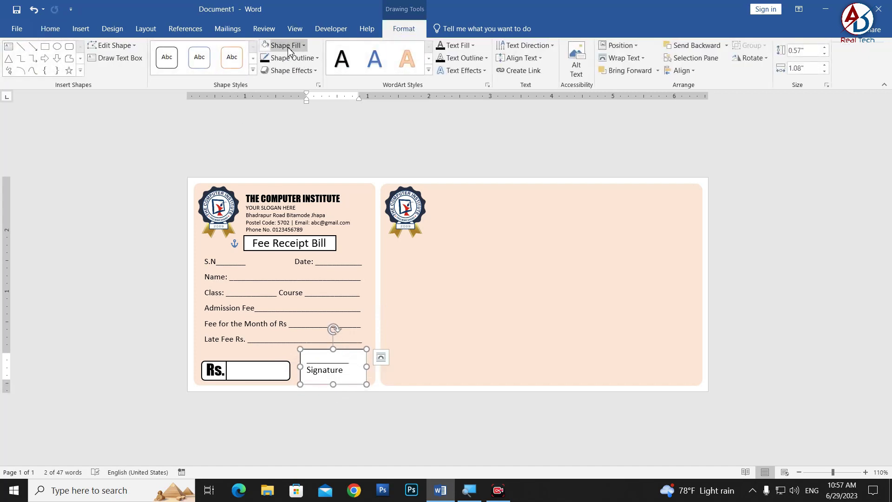
click(286, 45)
click(290, 144)
click(291, 57)
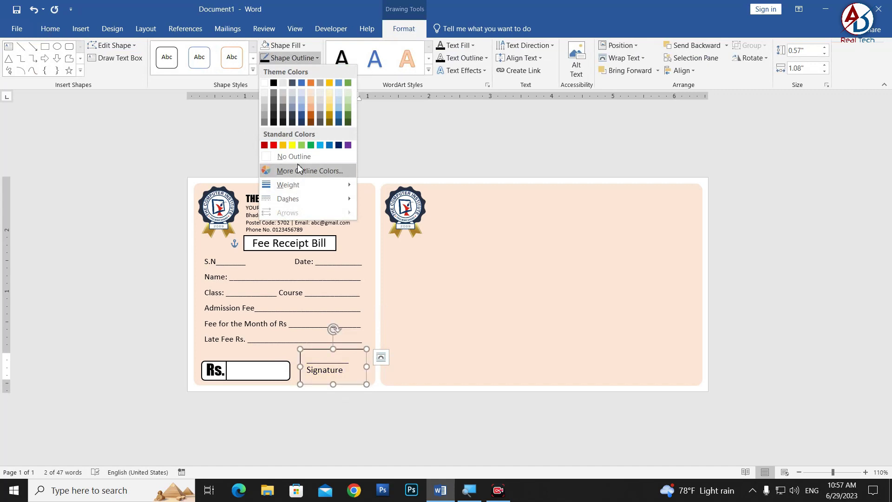
click(286, 157)
drag(336, 351, 362, 371)
key(ctrl+a)
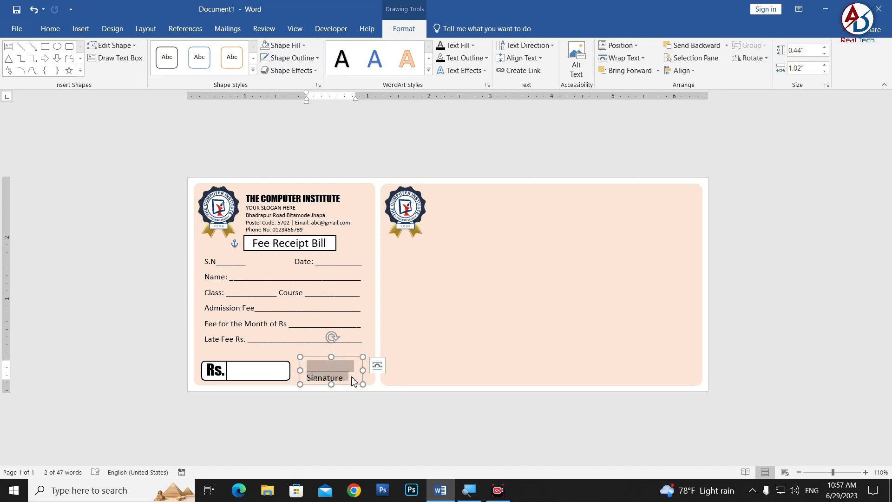
key(ctrl+e)
mouse_move(347, 360)
mouse_down()
mouse_move(335, 385)
mouse_move(355, 357)
mouse_up()
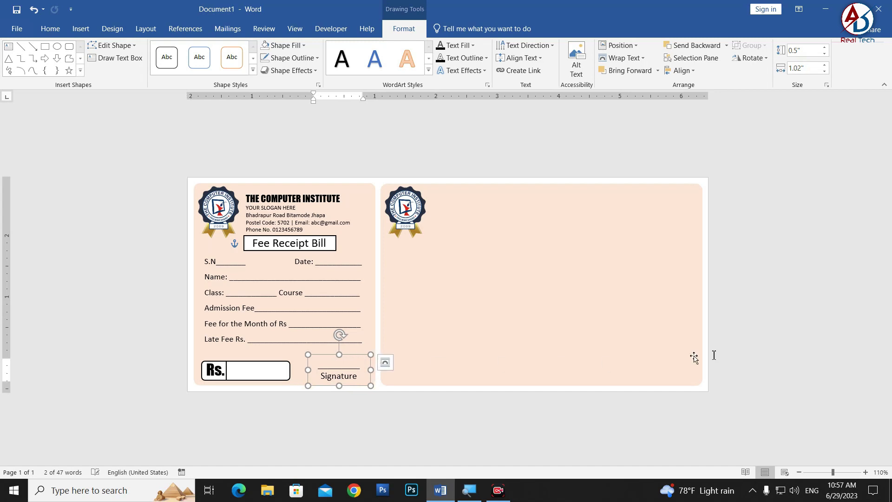
click(728, 339)
scroll(365, 246, down, 5)
- Copy the institute header box into the right receipt panel and make it taller
scroll(351, 323, up, 5)
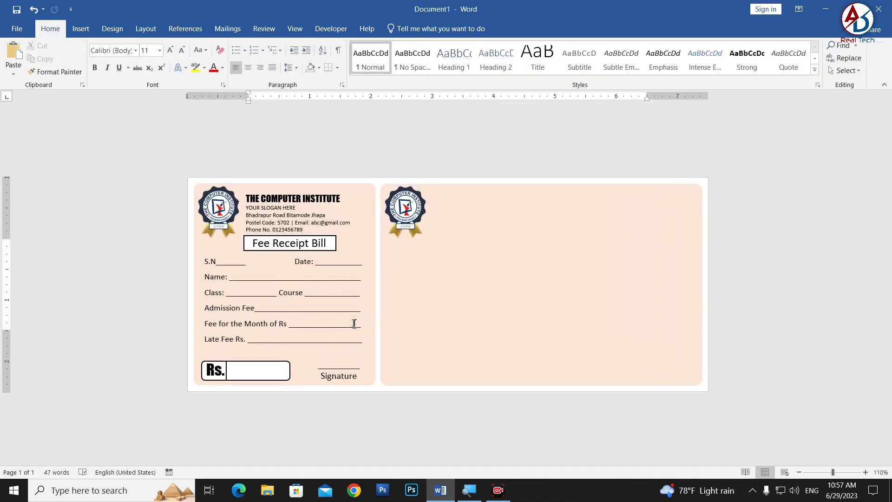
ctrl+scroll(313, 218, up, 1)
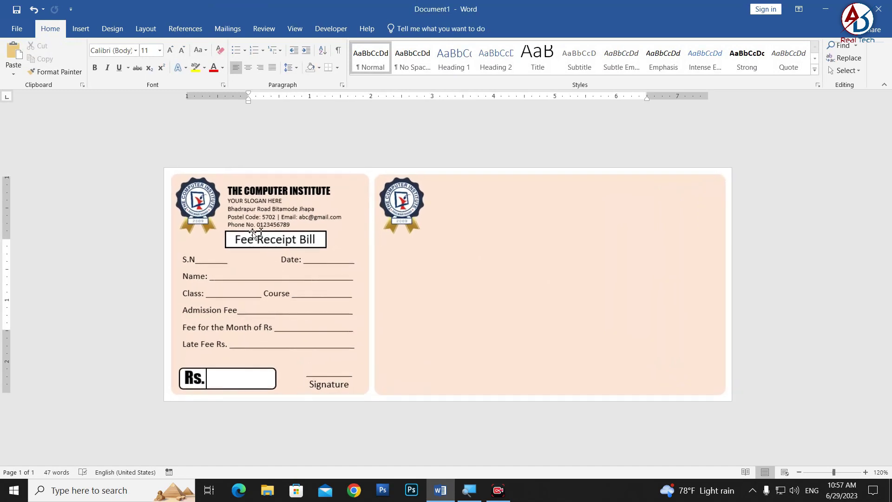
click(305, 181)
drag(307, 180, 307, 179)
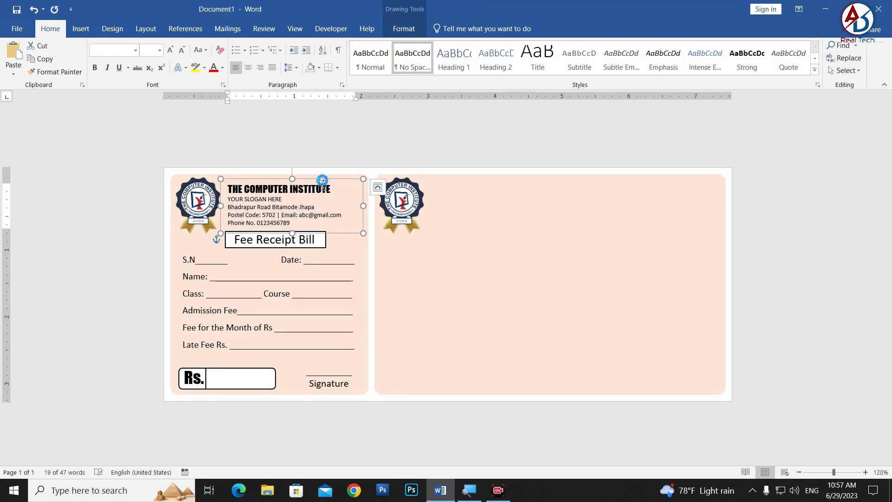
ctrl+drag(323, 181, 522, 180)
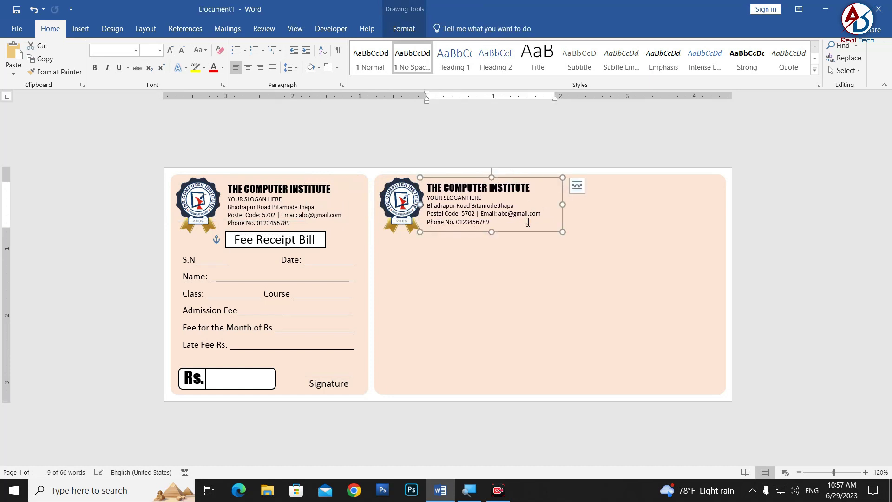
ctrl+scroll(516, 218, up, 4)
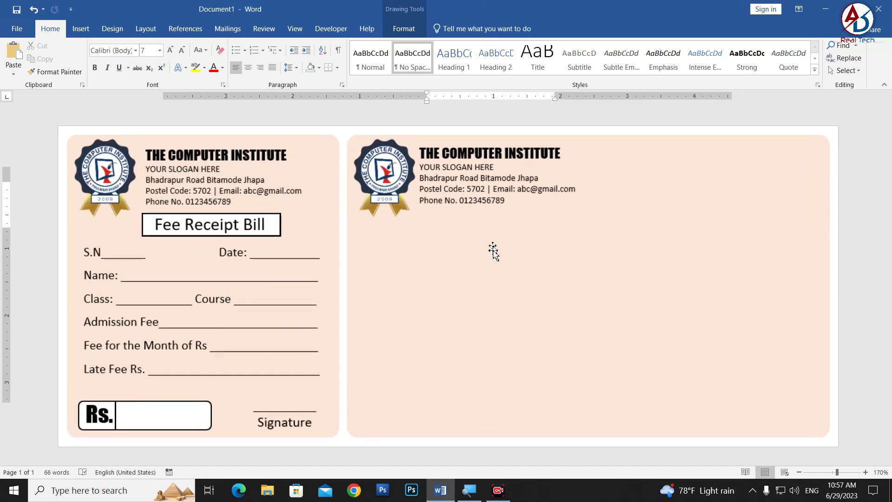
ctrl+scroll(517, 222, up, 1)
drag(509, 213, 510, 270)
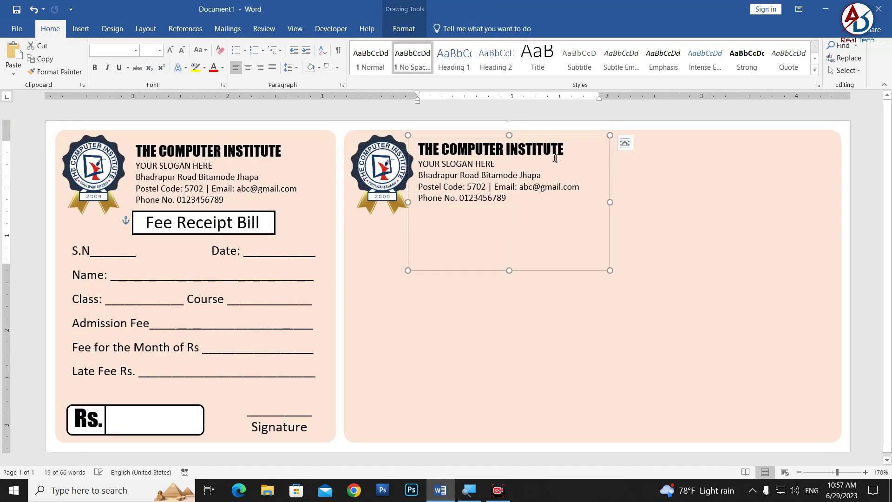
- Widen the copied header across the panel, centre it and enlarge THE COMPUTER INSTITUTE title
drag(554, 151, 419, 150)
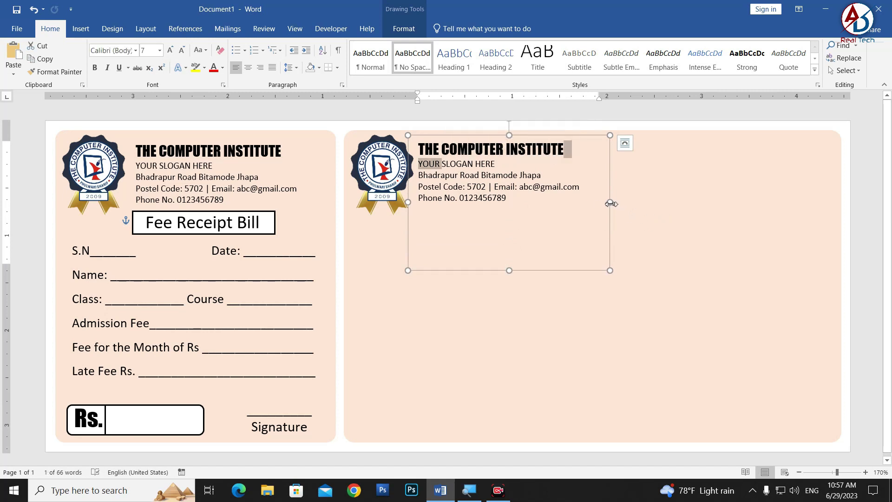
drag(610, 204, 802, 202)
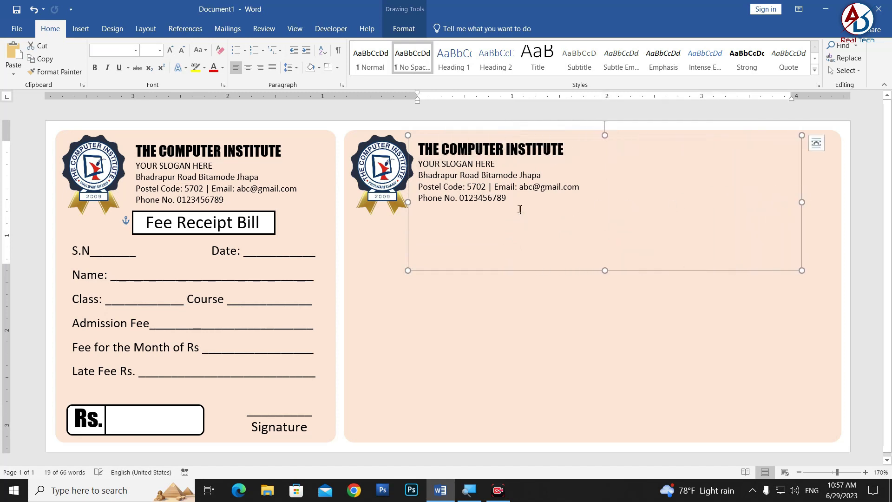
key(ctrl+a)
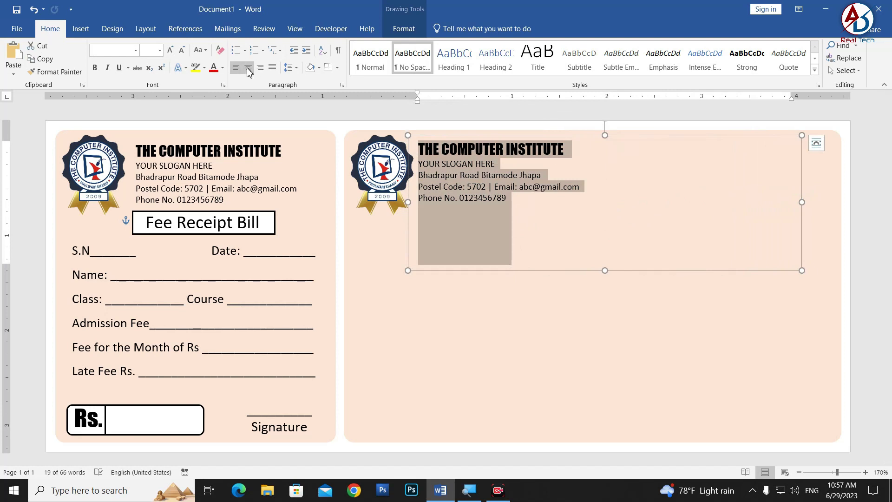
click(249, 69)
drag(685, 149, 516, 149)
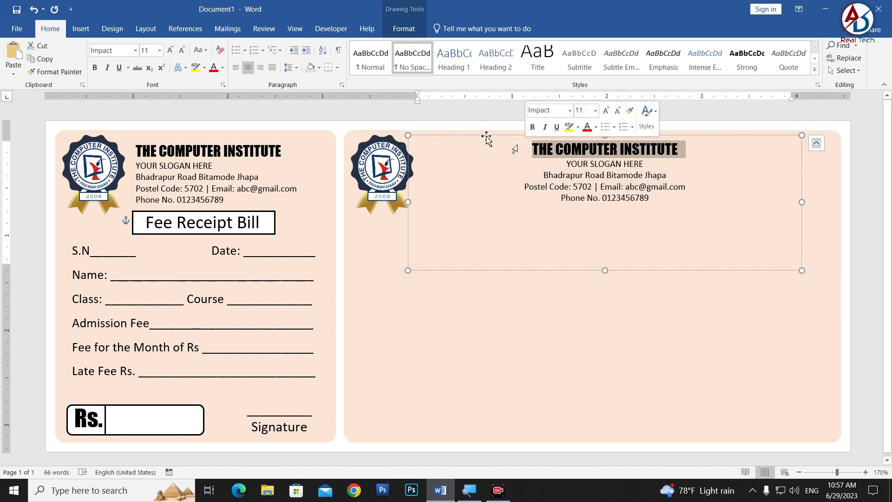
click(174, 53)
click(174, 53)
click(174, 53)
click(173, 53)
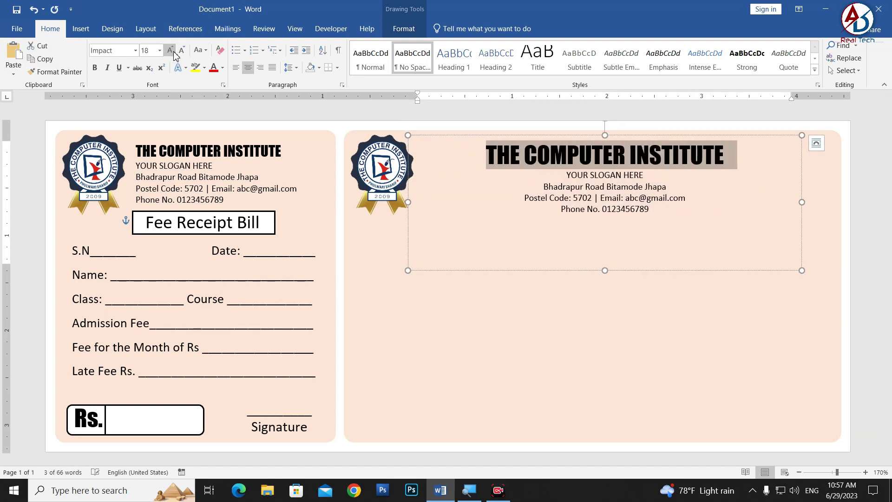
click(173, 53)
- Join the postal line onto the address line, grow address and phone to size 8, shorten the box
drag(545, 191, 673, 219)
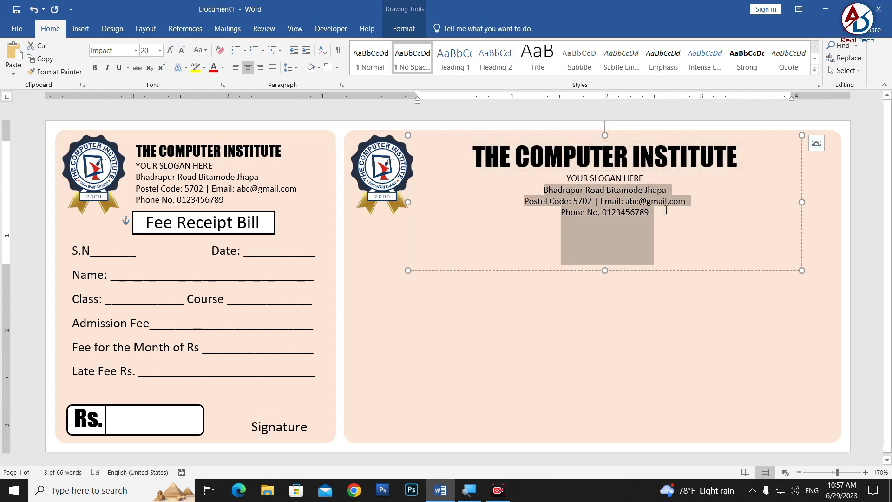
click(519, 210)
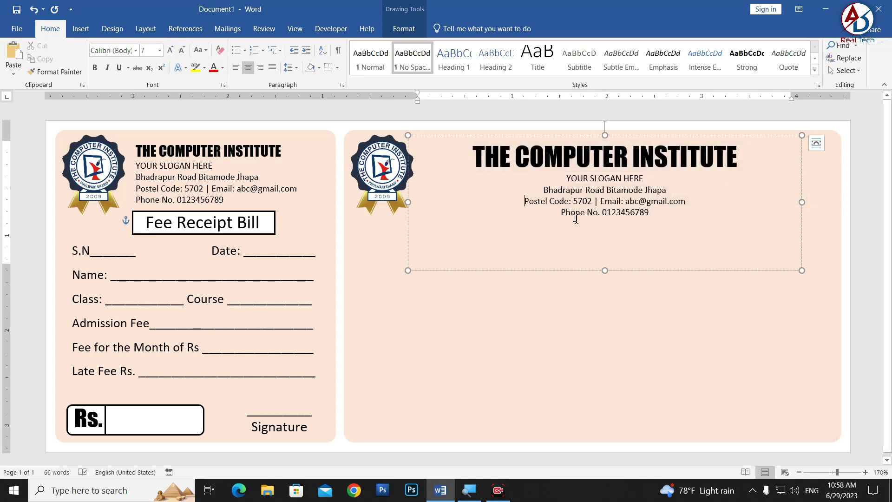
key(BackSpace)
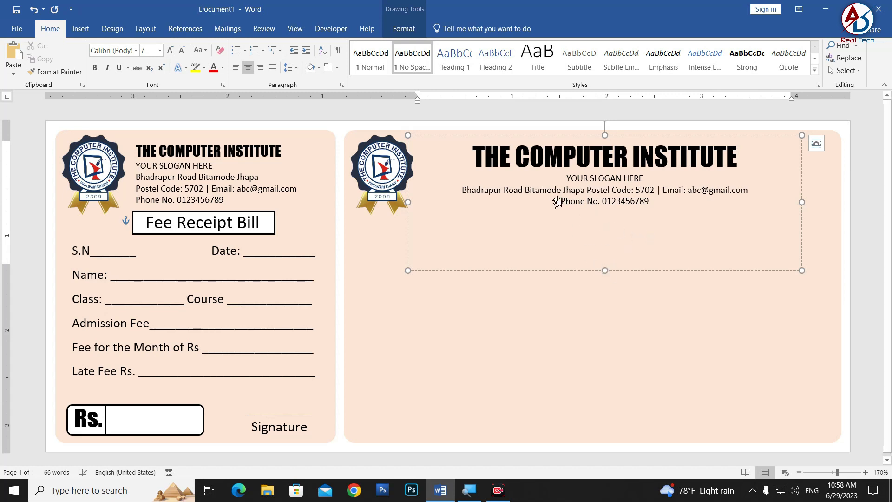
drag(462, 191, 635, 206)
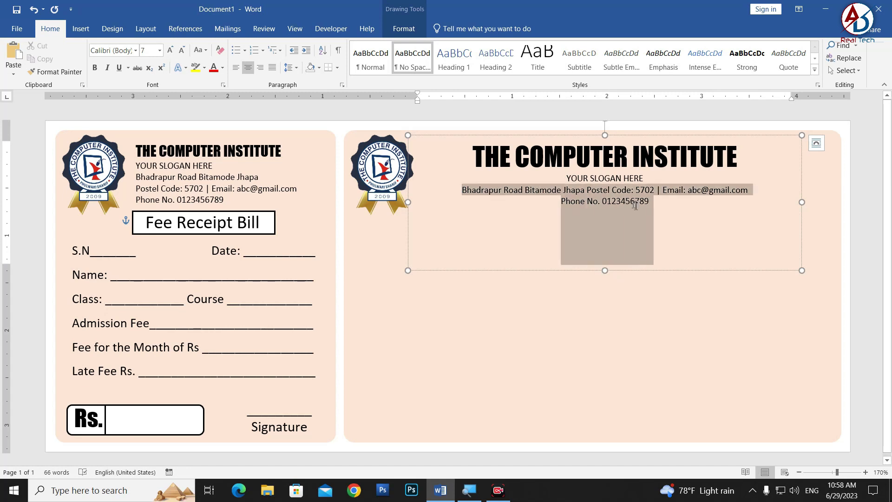
click(170, 50)
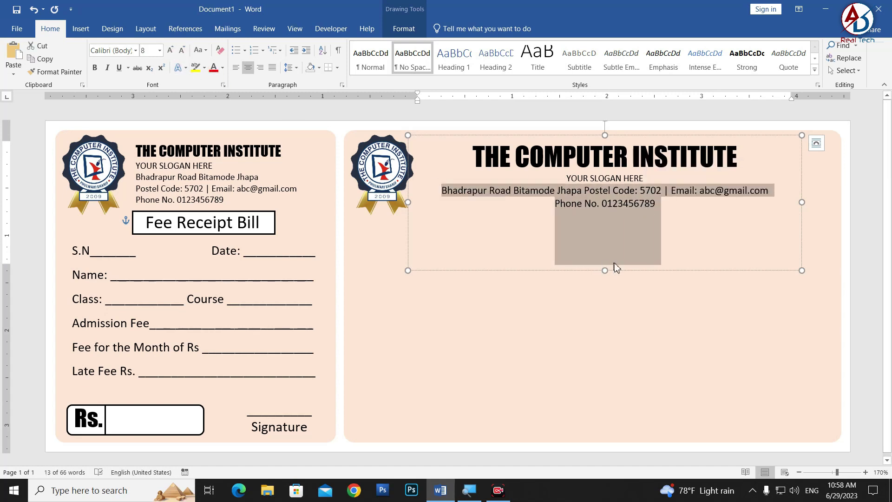
click(598, 232)
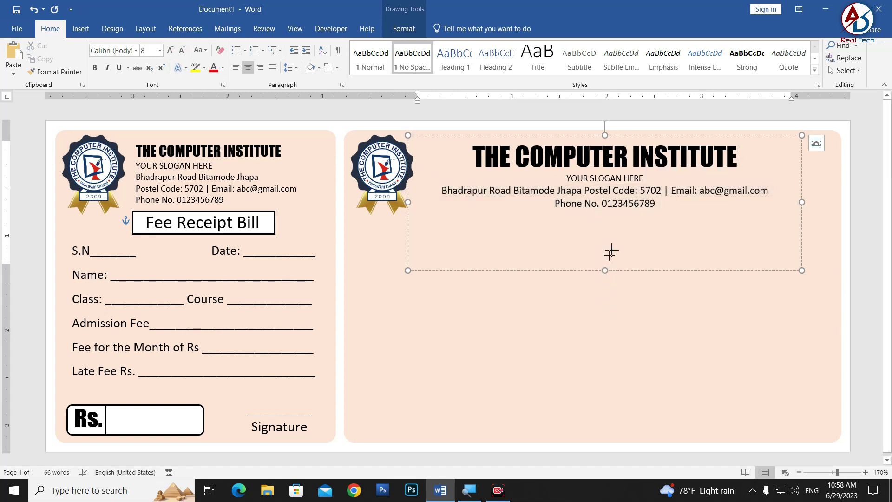
drag(611, 251, 612, 215)
- Try a purple font colour on the left panel's title, then undo it
scroll(639, 251, down, 6)
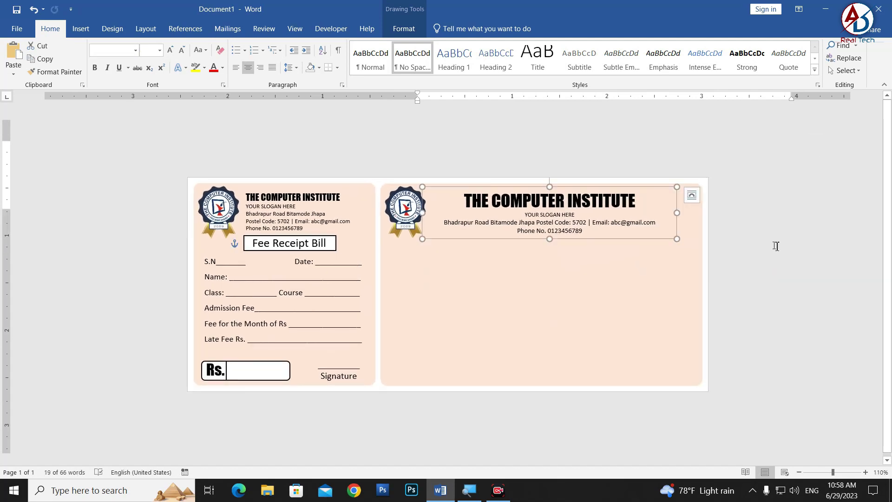
click(502, 239)
scroll(514, 251, down, 4)
scroll(525, 275, up, 3)
scroll(571, 200, up, 4)
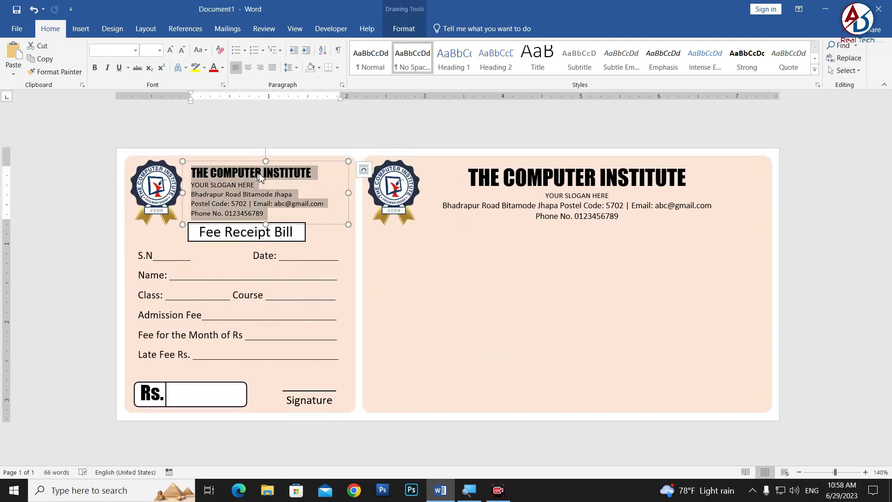
mouse_move(248, 167)
mouse_down()
mouse_move(207, 162)
mouse_move(190, 171)
mouse_up()
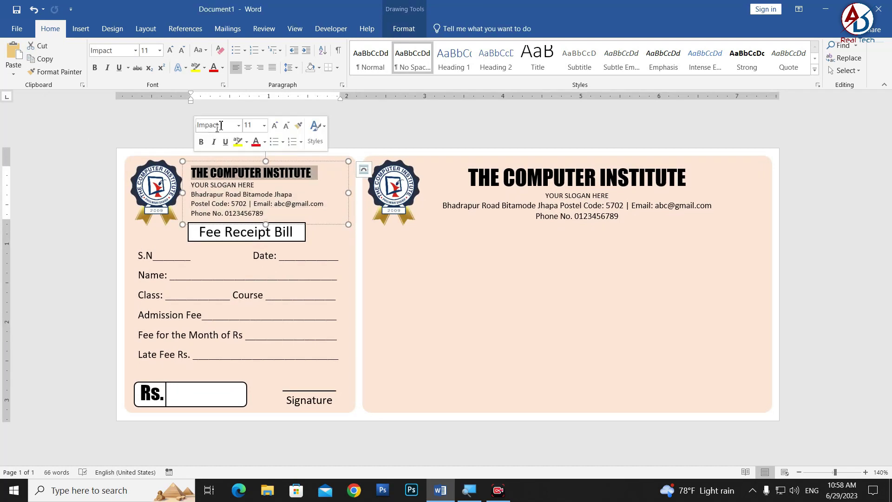
click(223, 67)
click(297, 168)
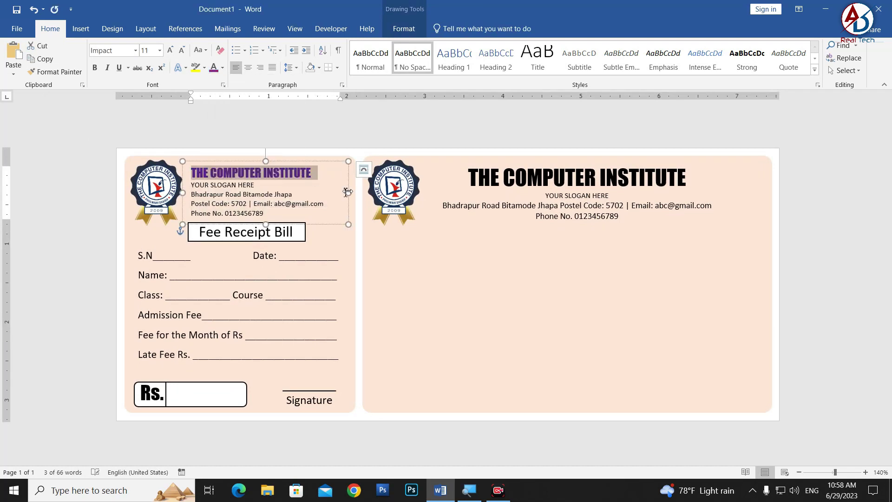
key(ctrl+z)
- Nudge the right logo slightly right and copy the Fee Receipt Bill heading onto the right panel
click(458, 224)
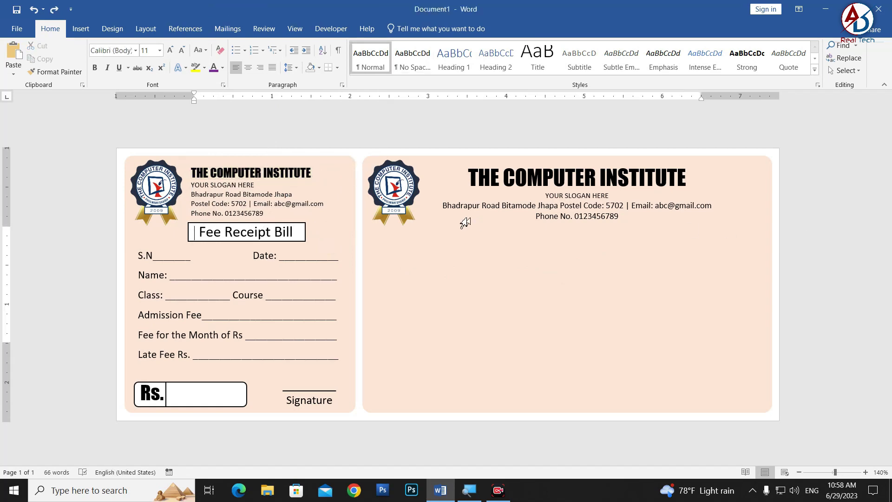
scroll(398, 279, down, 5)
scroll(404, 235, up, 4)
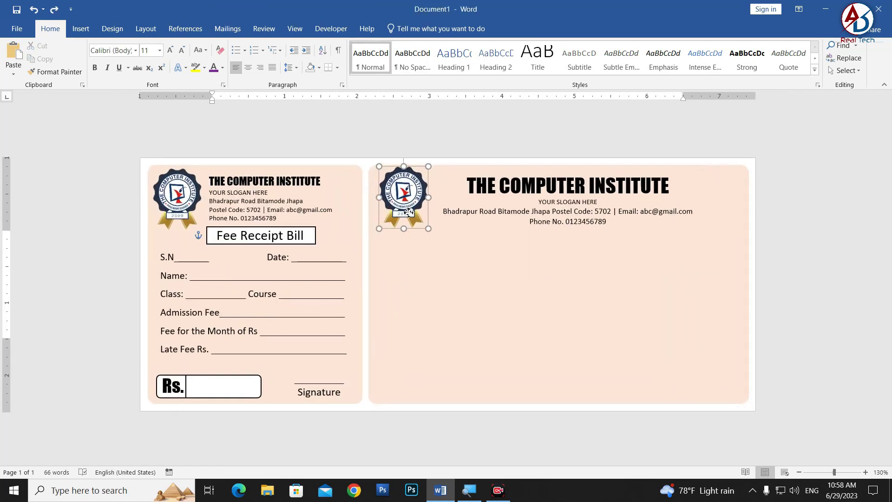
drag(403, 216, 409, 216)
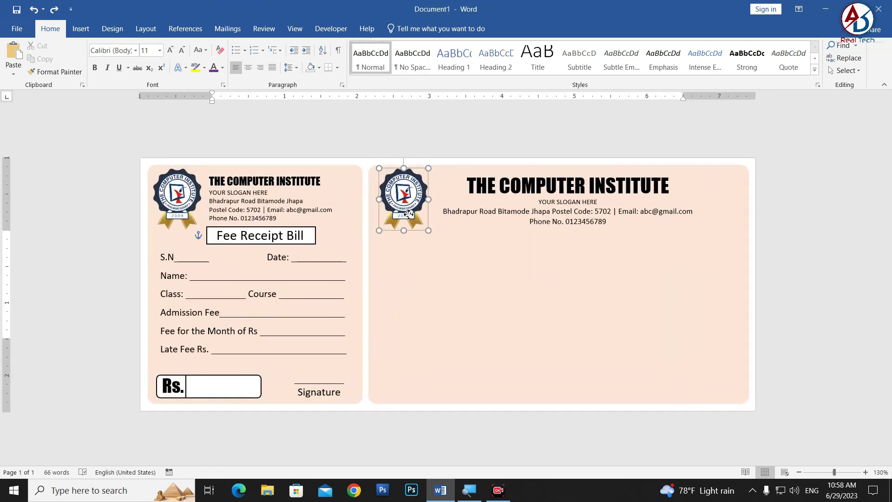
click(313, 241)
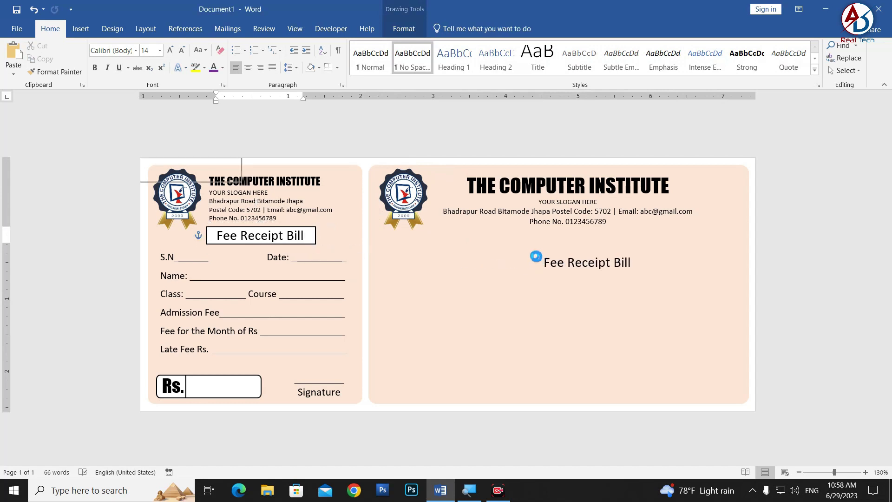
drag(309, 252, 630, 258)
- Copy the heading's border rectangle, bring it forward, and fit it around the right Fee Receipt Bill
click(314, 245)
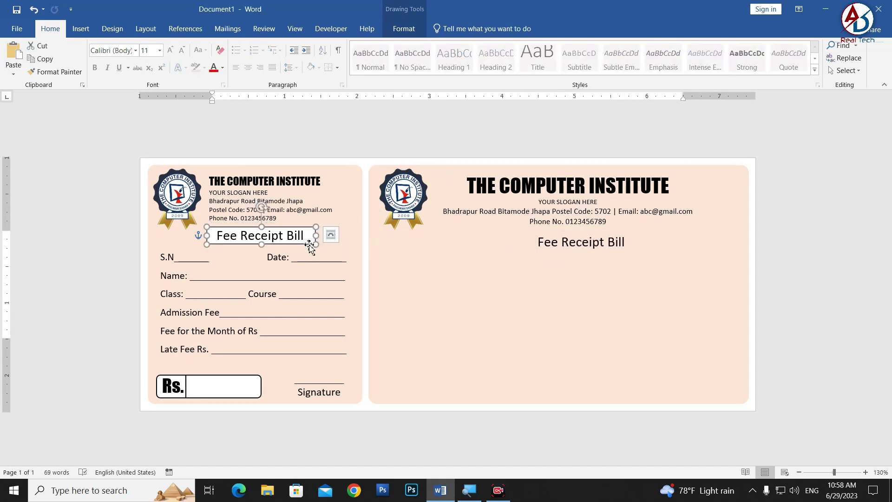
mouse_move(317, 246)
mouse_down()
mouse_move(644, 238)
mouse_move(579, 239)
mouse_move(574, 268)
mouse_up()
click(576, 241)
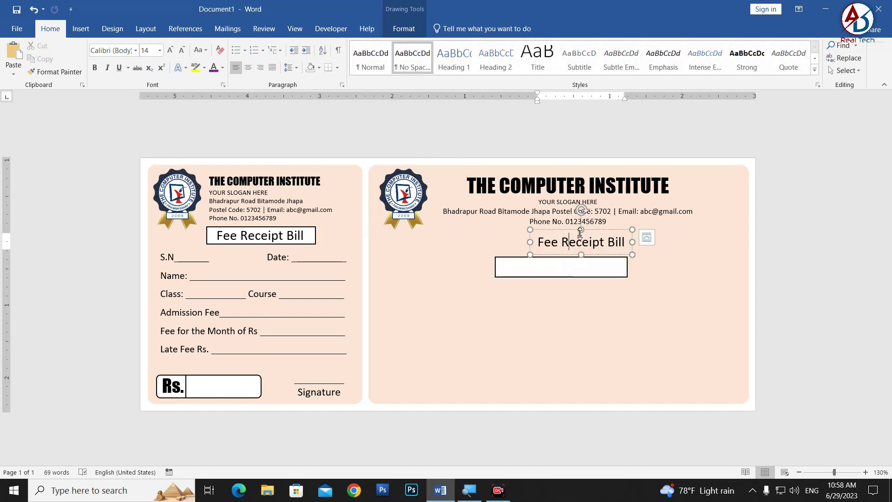
click(404, 29)
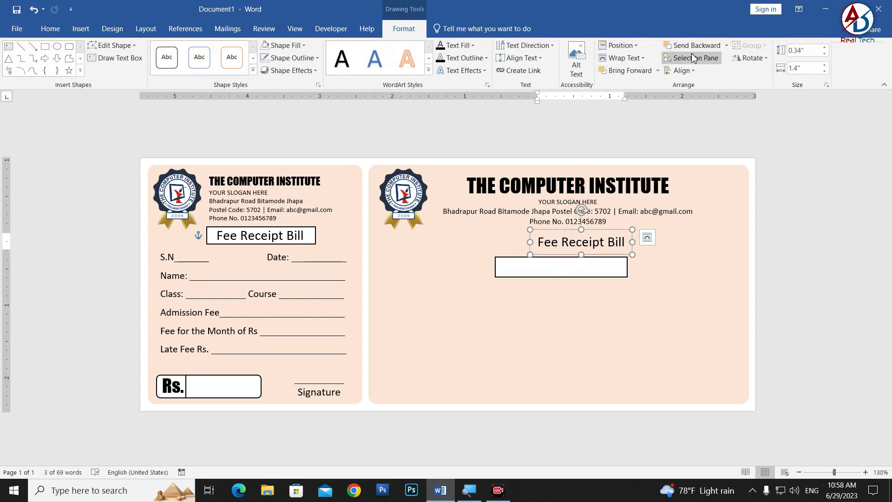
click(618, 74)
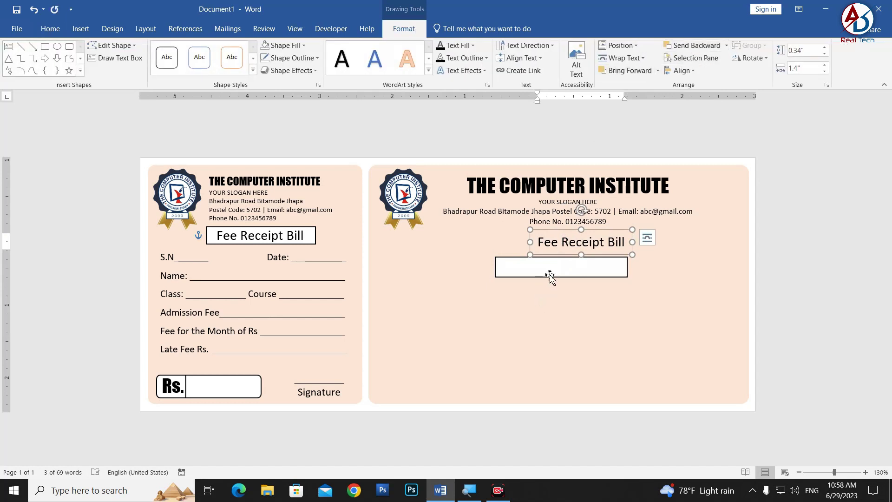
drag(549, 275, 557, 249)
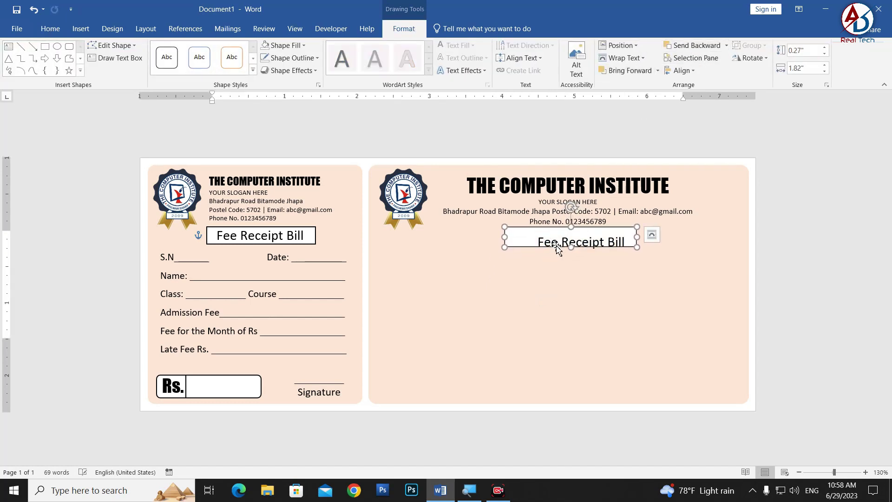
click(557, 237)
drag(555, 234, 549, 231)
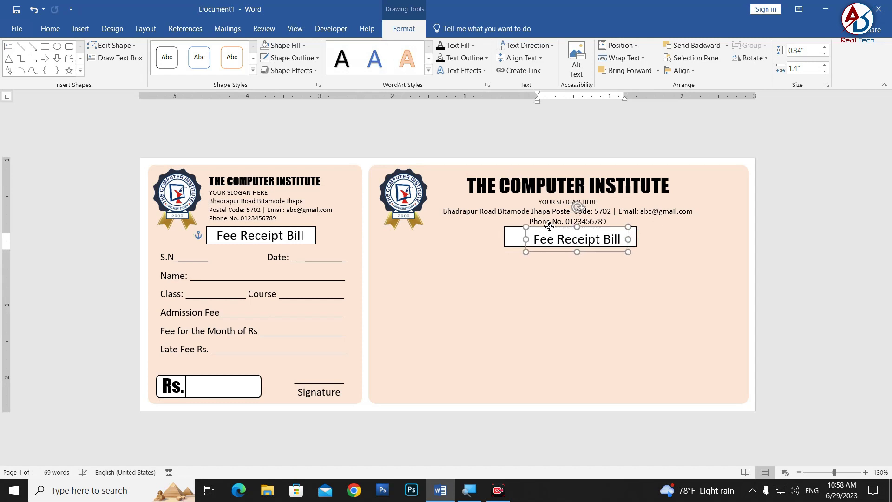
- Set the right heading to Impact 16, centre it, and narrow its box to fit
click(50, 28)
click(135, 51)
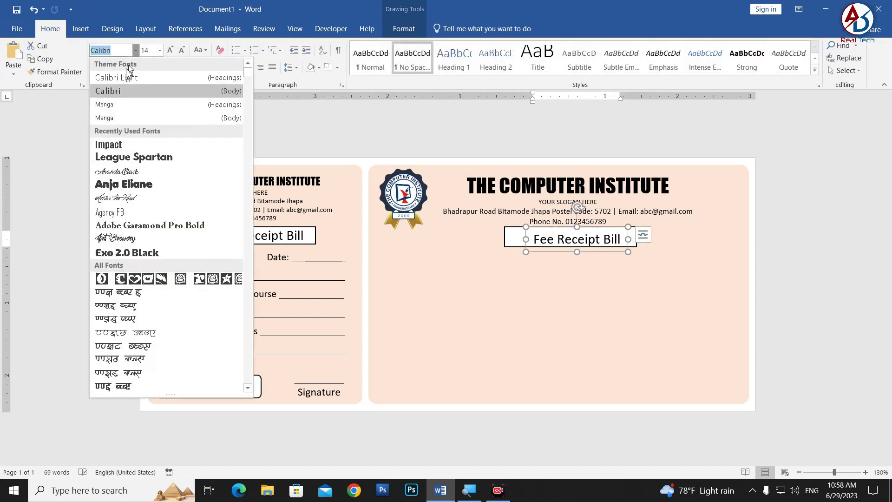
click(107, 144)
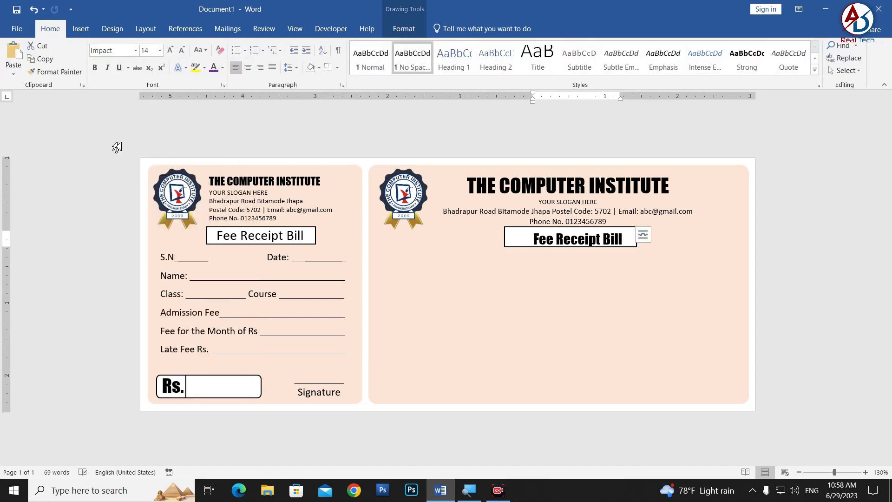
click(170, 50)
drag(616, 259, 602, 251)
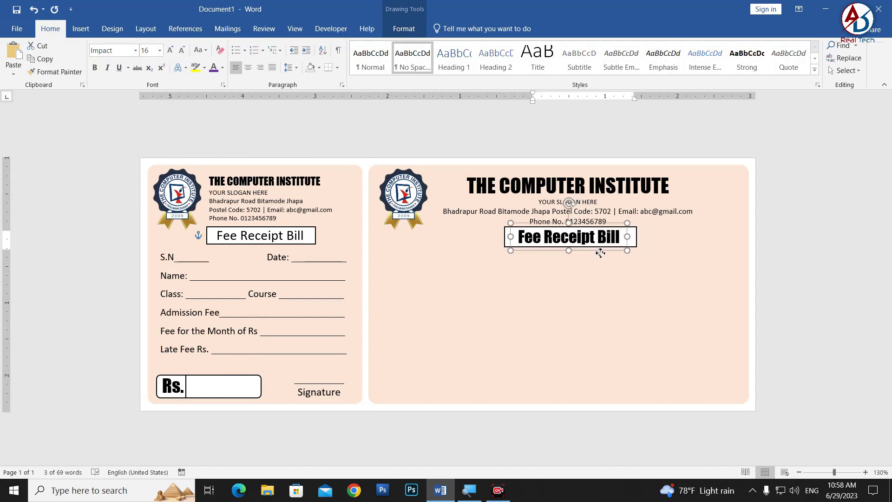
click(634, 236)
drag(637, 236, 628, 236)
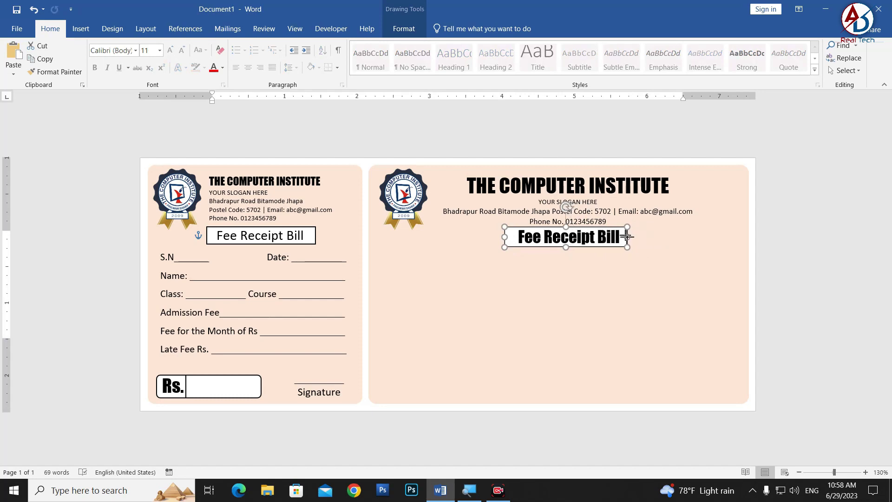
drag(506, 237, 512, 237)
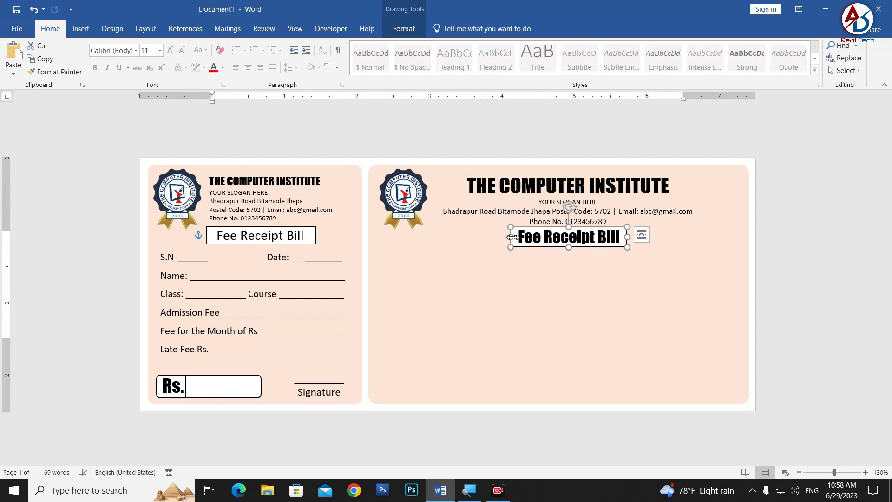
click(857, 294)
scroll(533, 294, down, 4)
scroll(535, 297, up, 3)
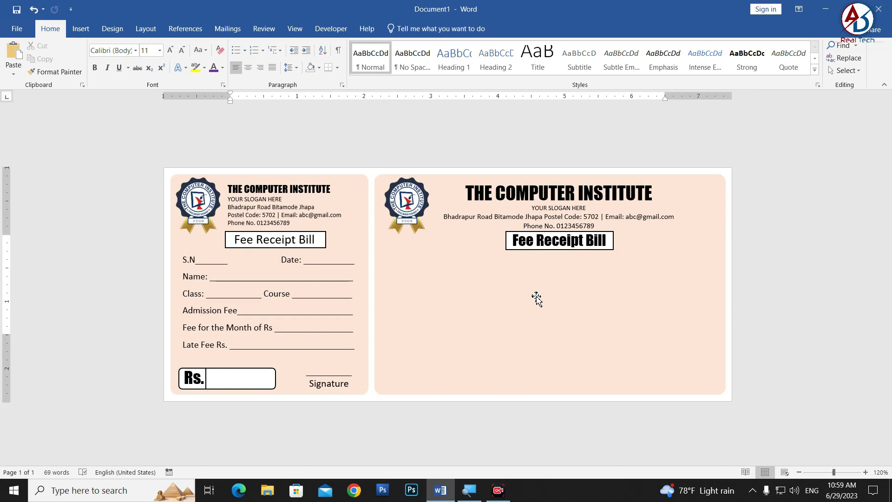
- Copy the left form fields box into the right panel and widen it across
click(297, 332)
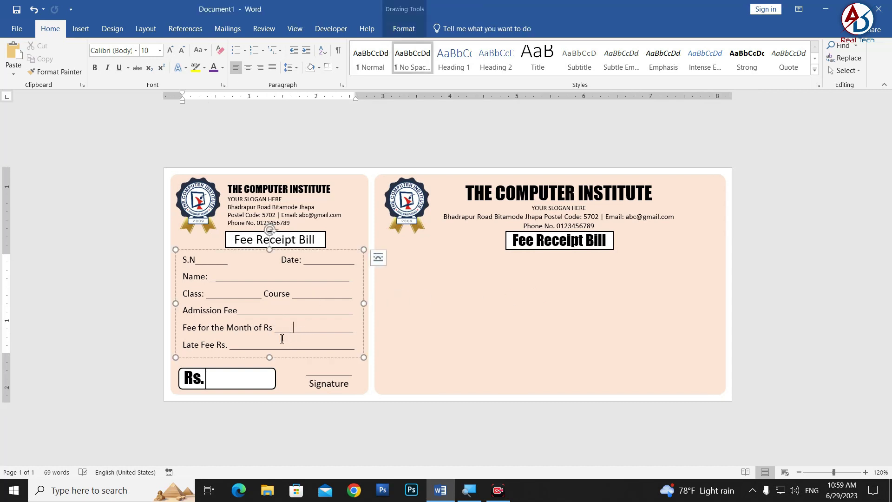
drag(295, 360, 474, 346)
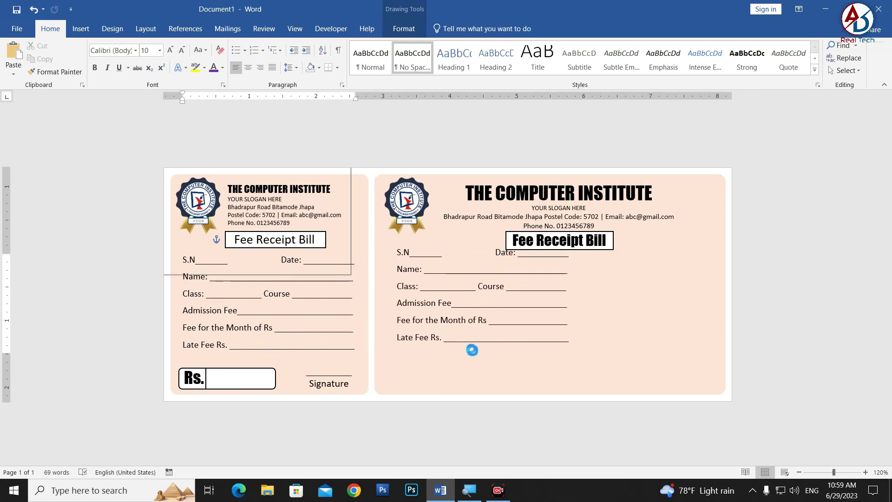
mouse_move(565, 303)
mouse_down()
mouse_move(726, 300)
mouse_move(713, 292)
mouse_up()
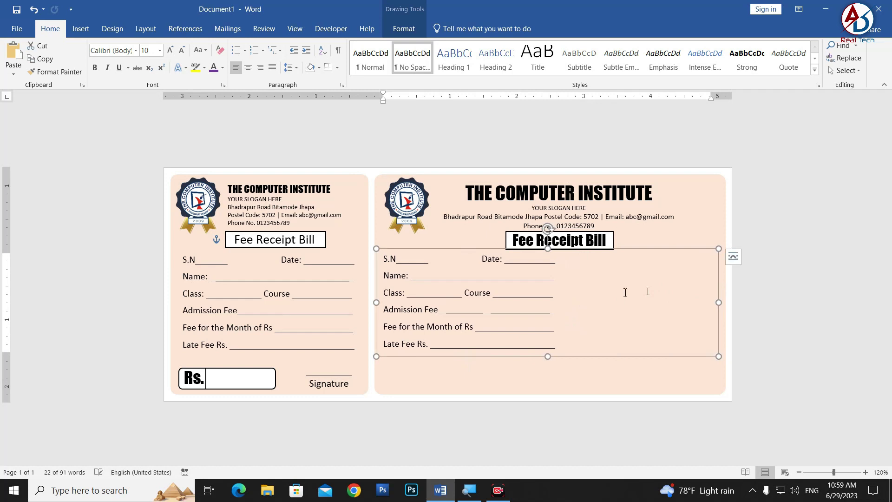
- Adjust the Date: spacing and set the right fields' text to size 11
click(482, 258)
key(Tab)
key(Tab)
key(Tab)
key(Tab)
key(Tab)
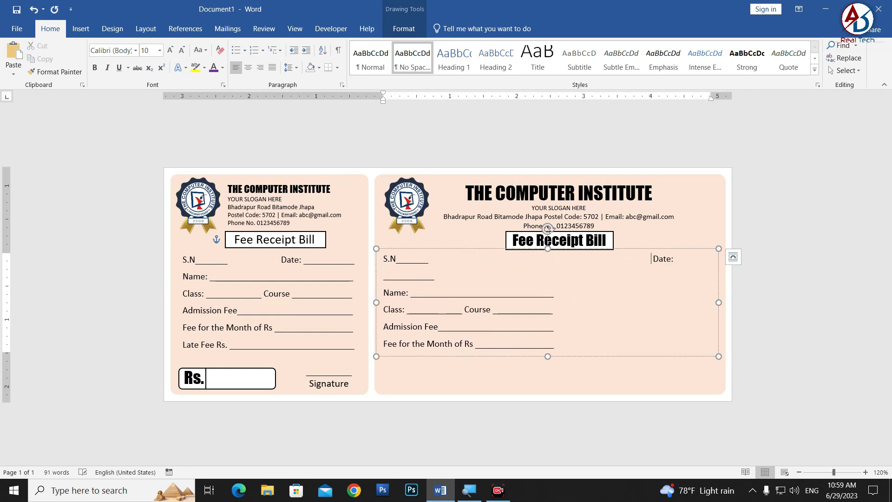
key(BackSpace)
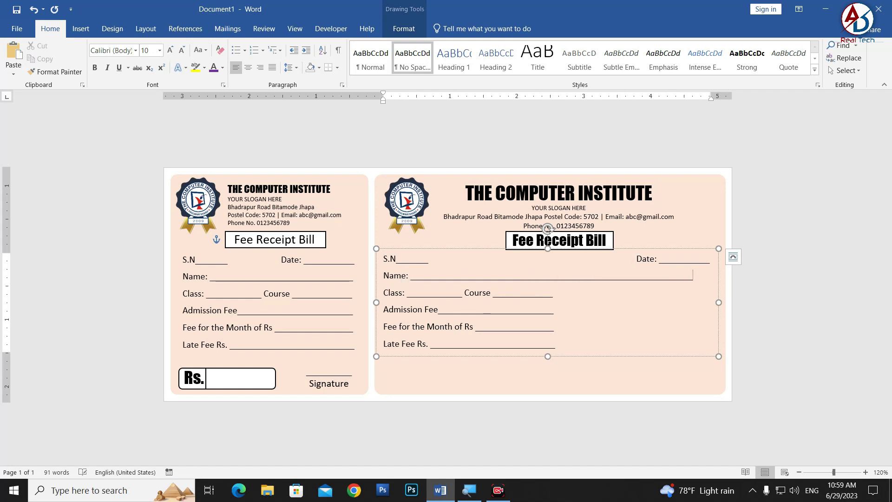
text(_______)
key(ctrl+a)
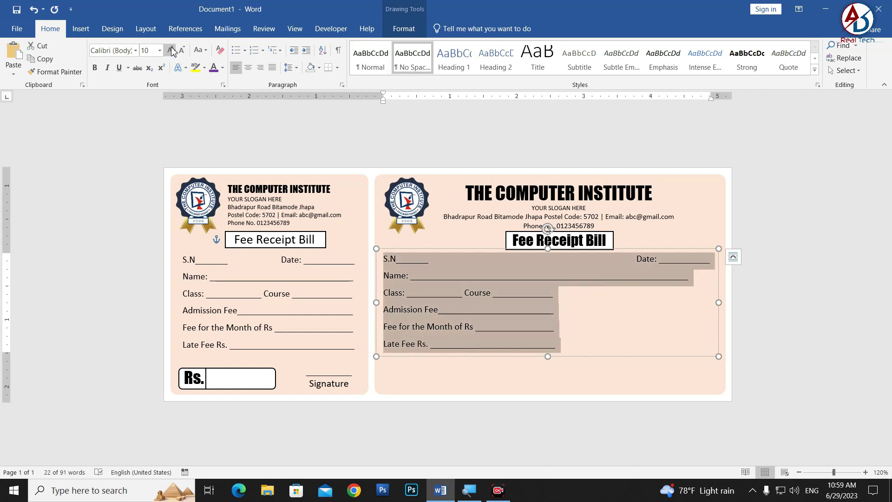
click(170, 50)
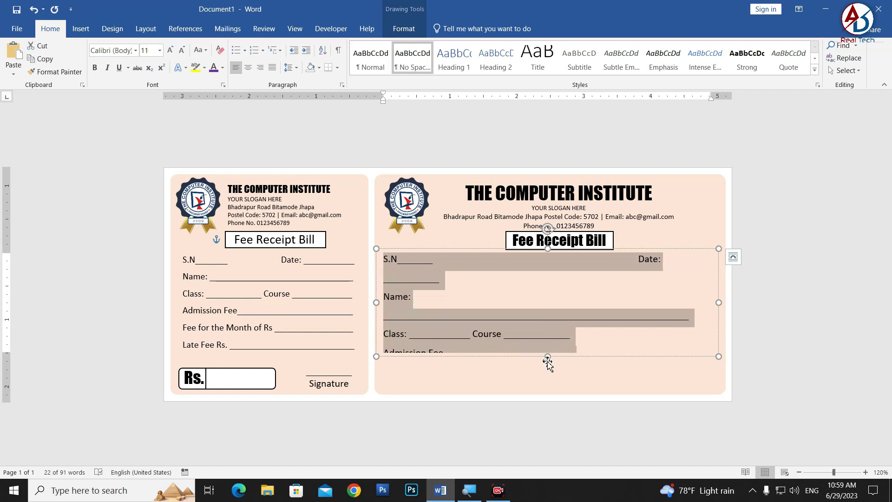
- Lengthen the fields box and trim characters so the Date and Name lines each fit one line
drag(548, 357, 547, 376)
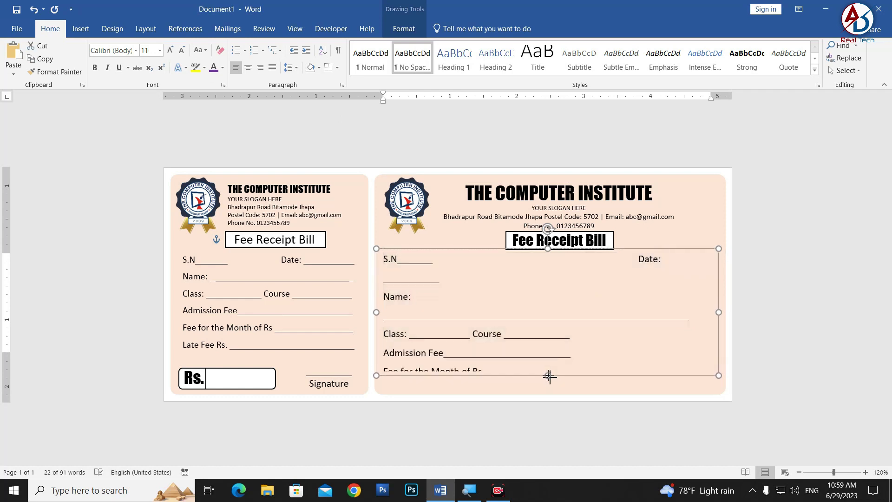
click(639, 261)
key(BackSpace)
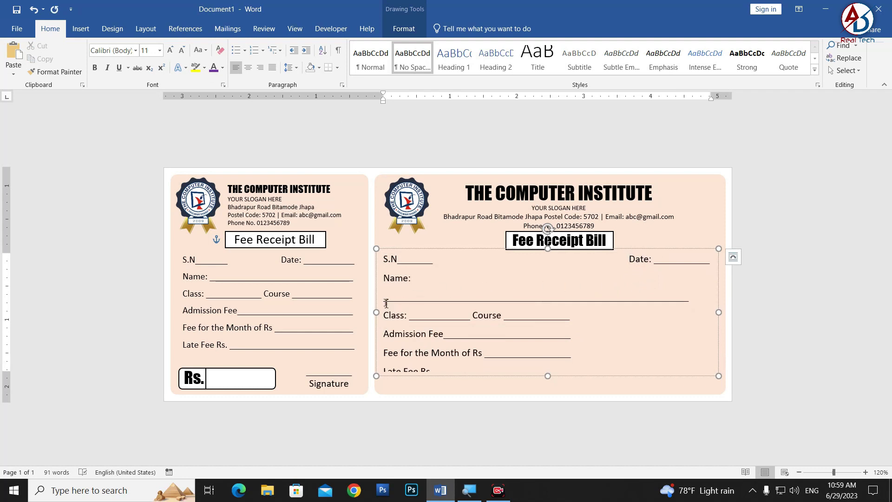
key(BackSpace)
key(BackSpace)
key(BackSpace)
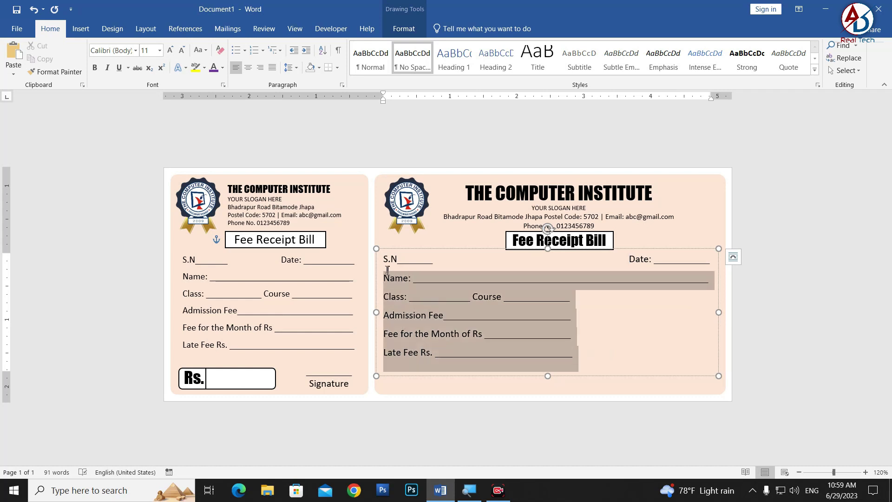
- Bold the right fields, extend the Class and Admission Fee underlines to the edge, and raise the block
drag(591, 355, 384, 255)
click(96, 68)
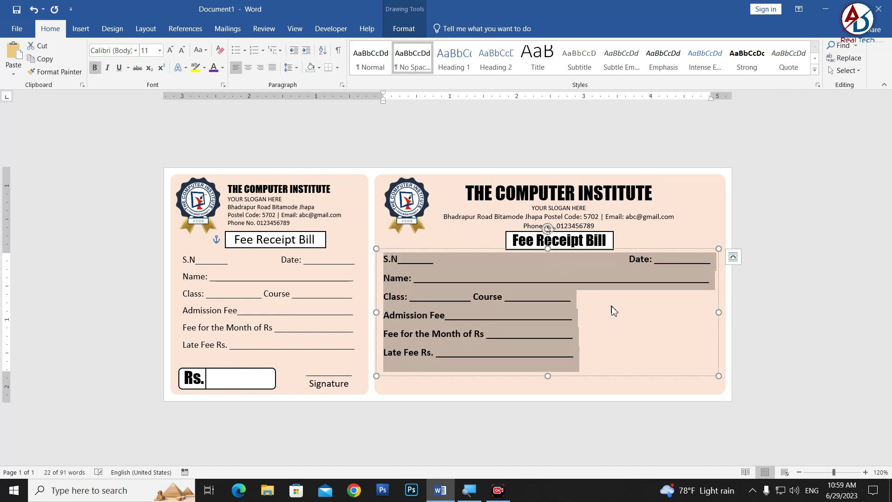
click(627, 337)
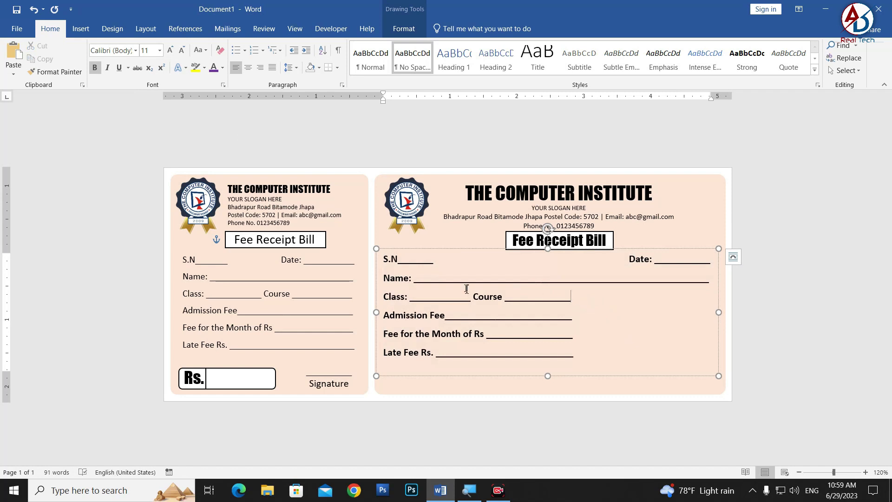
text(____)
text(______)
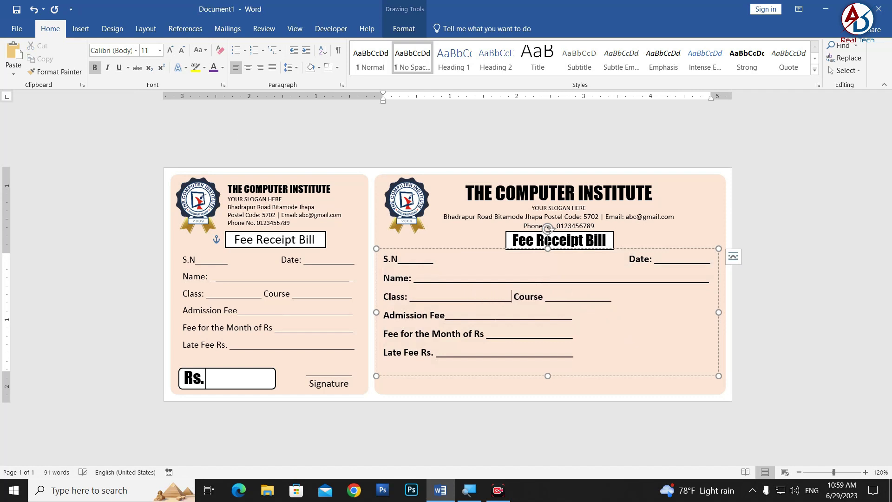
text(___)
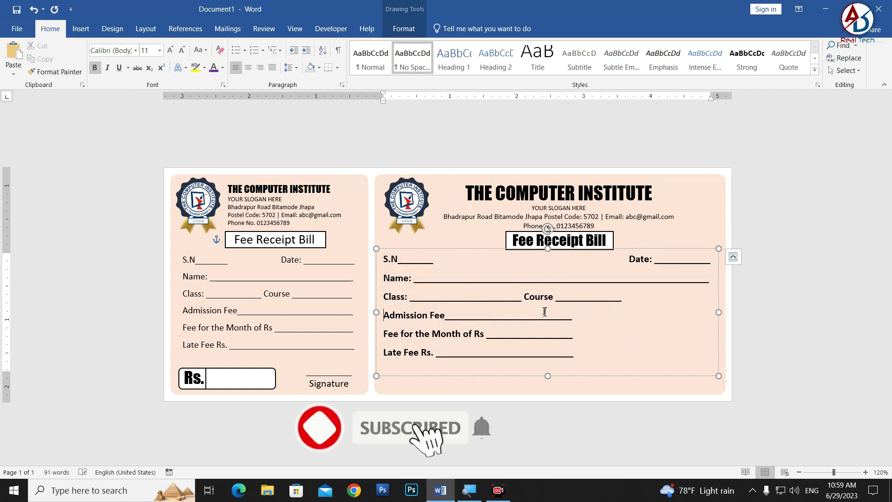
text(______________)
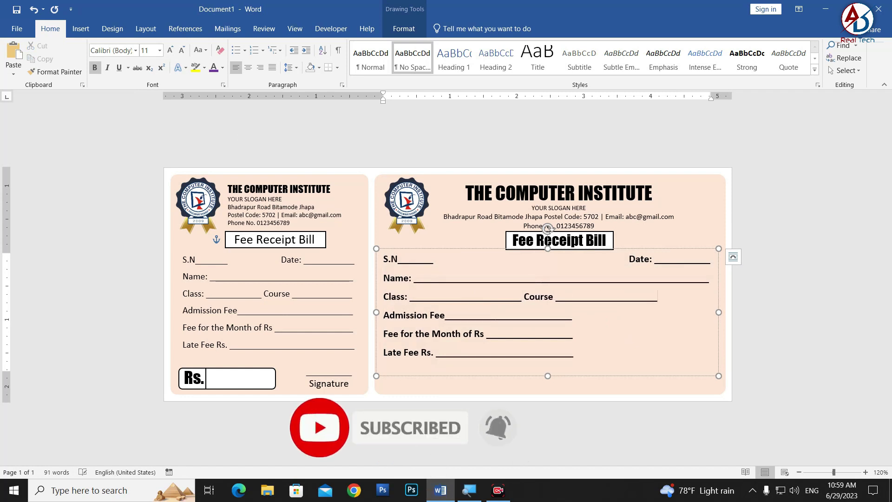
text(_____)
text(___________________________)
key(Down)
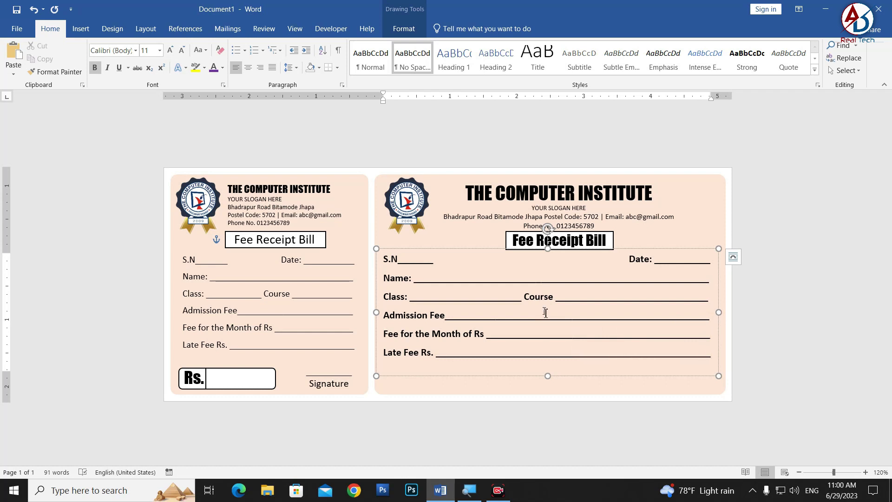
drag(634, 248, 634, 243)
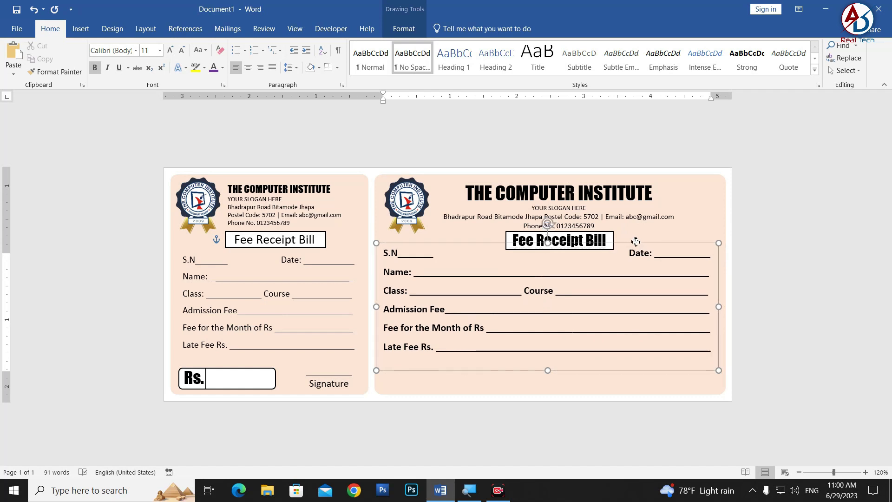
- Select the left Rs. amount box and check its layout options
click(708, 302)
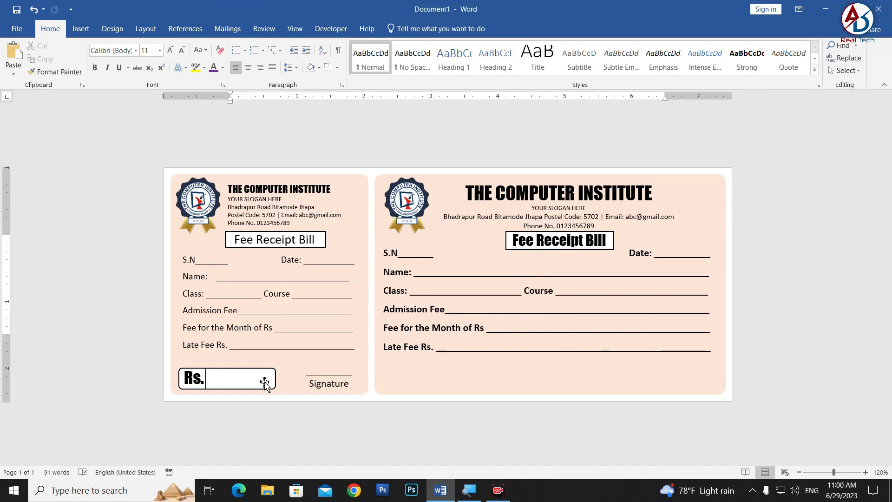
click(242, 389)
click(290, 376)
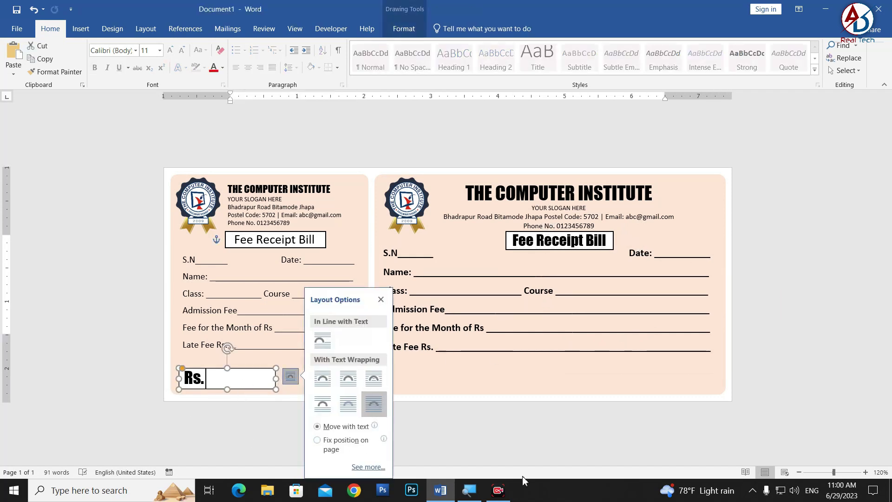
click(524, 436)
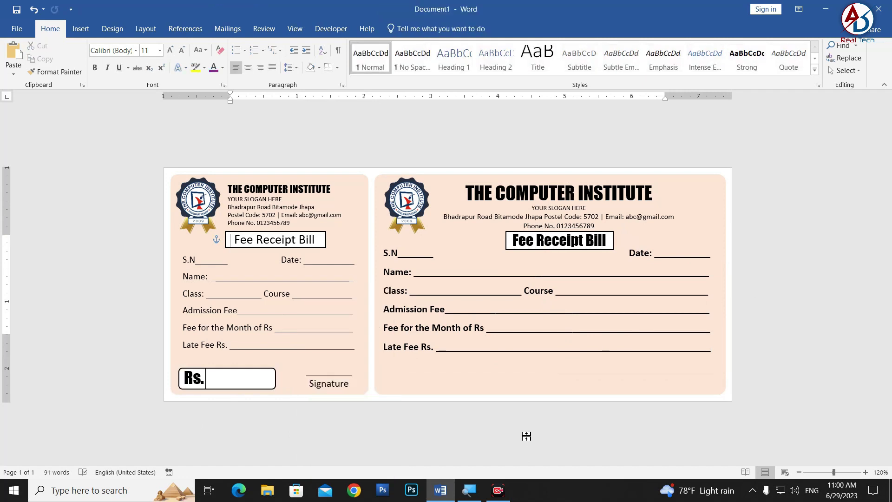
click(80, 30)
click(50, 29)
- Area-select the Rs. box shapes with Select Objects and group them, then undo the grouping
click(845, 70)
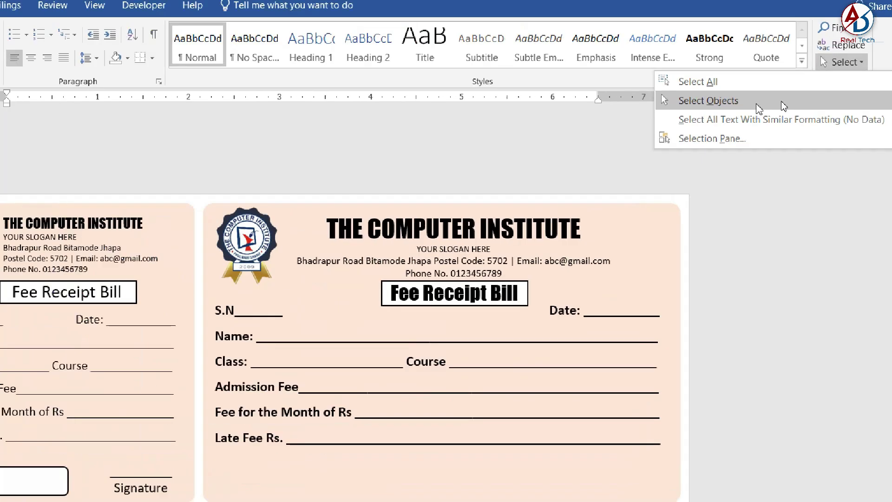
click(808, 100)
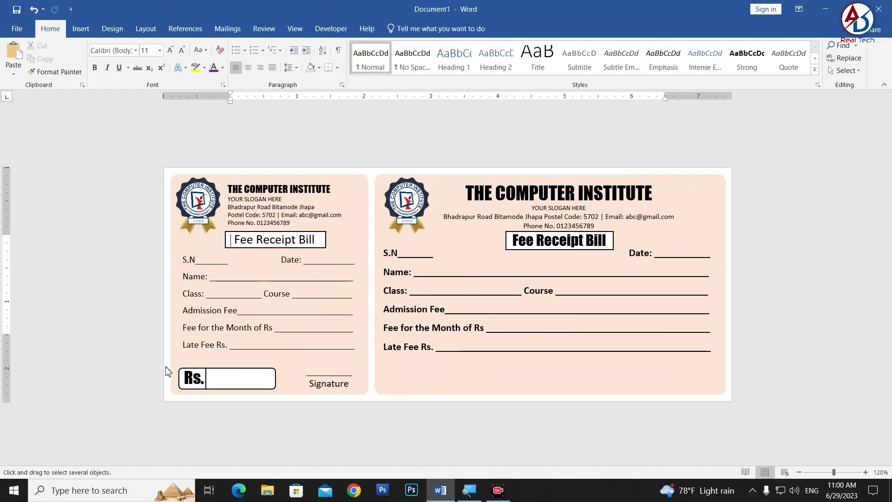
drag(165, 363, 281, 396)
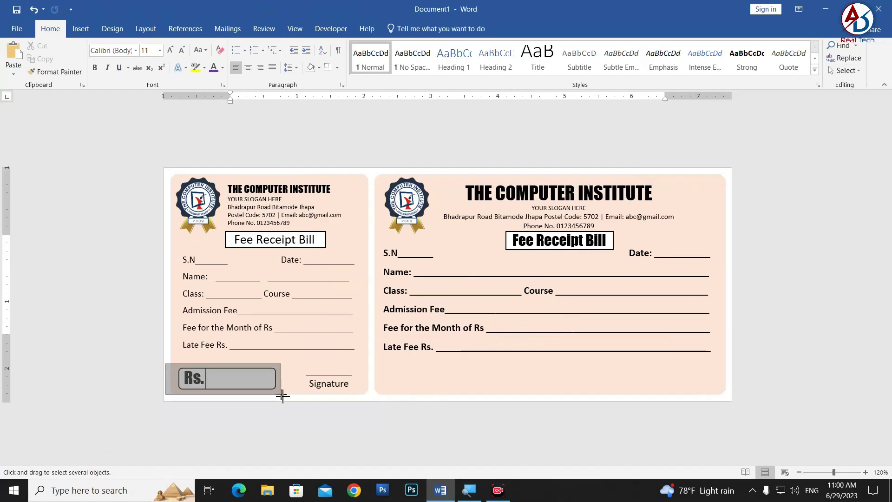
right_click(259, 393)
mouse_move(307, 267)
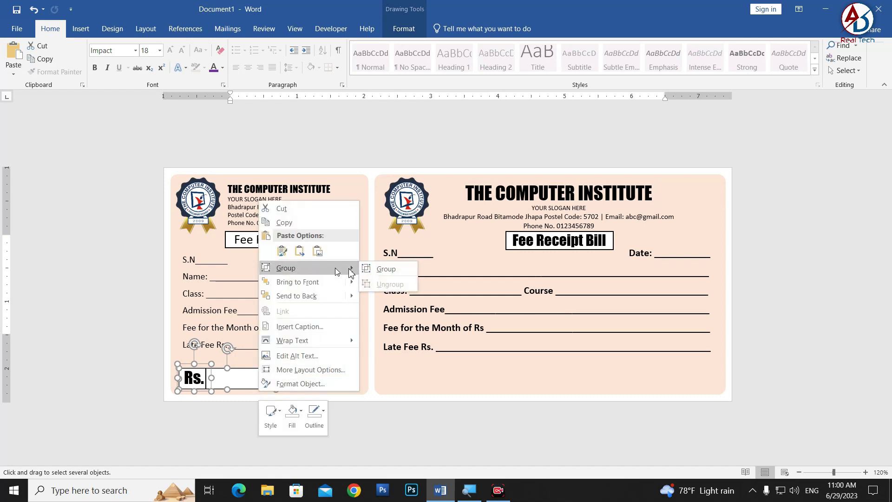
click(386, 269)
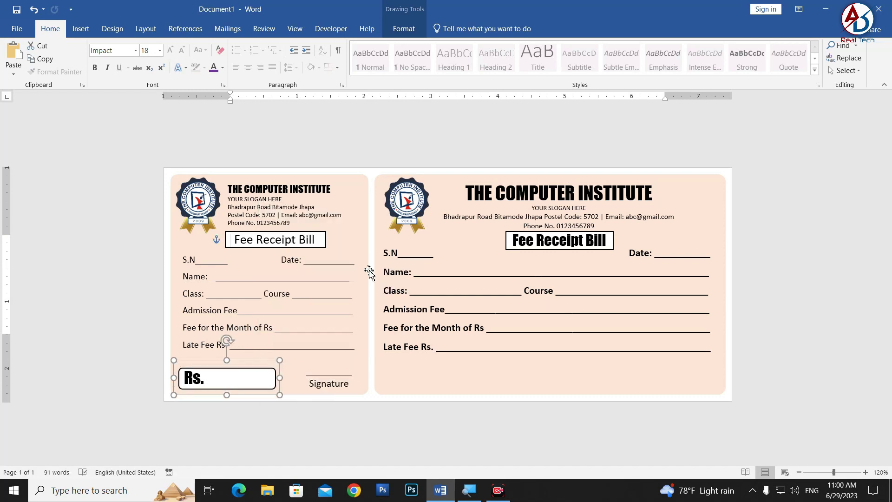
click(244, 402)
key(ctrl+z)
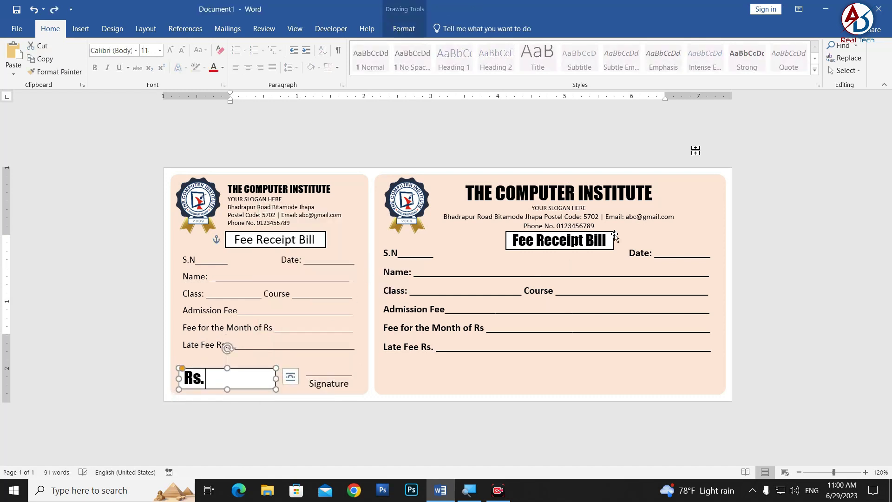
- Area-select the left Rs. box shapes and Ctrl-drag a copy into the right receipt
click(844, 70)
click(811, 99)
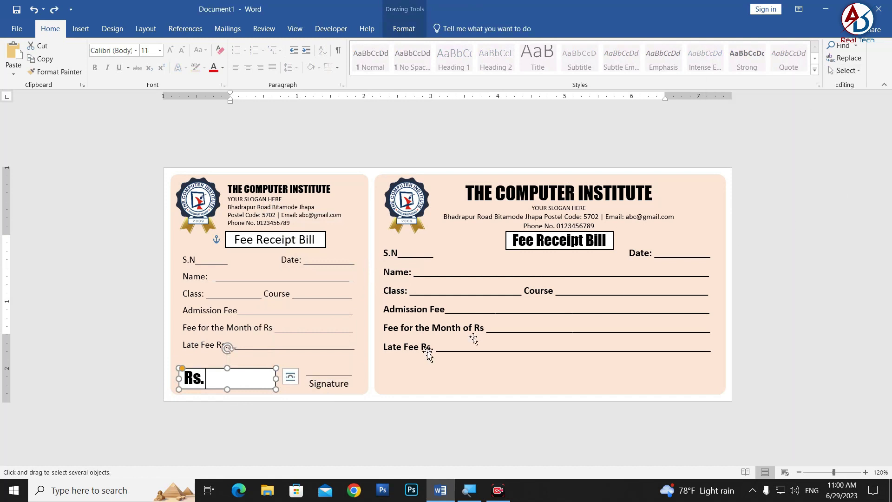
drag(168, 368, 276, 400)
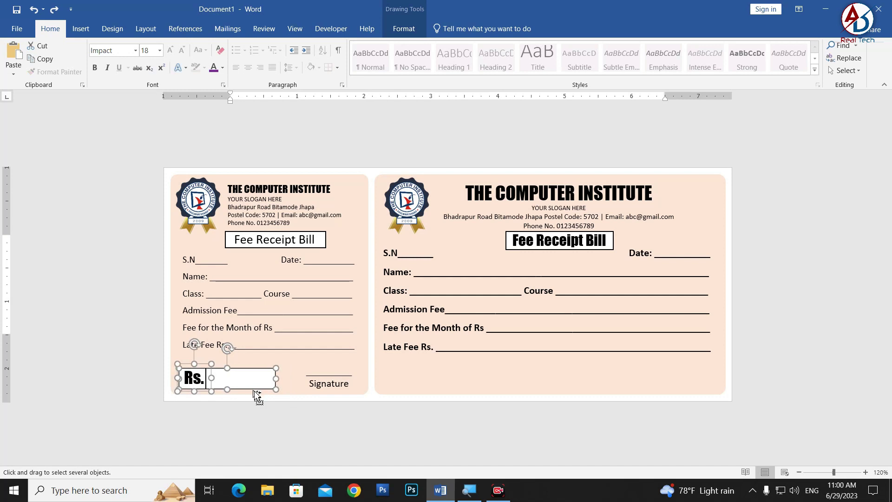
drag(255, 393, 459, 386)
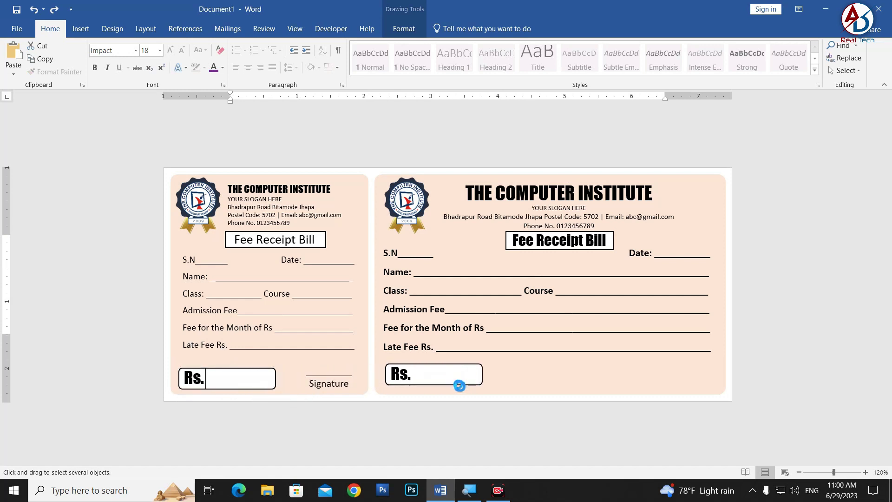
drag(459, 386, 454, 384)
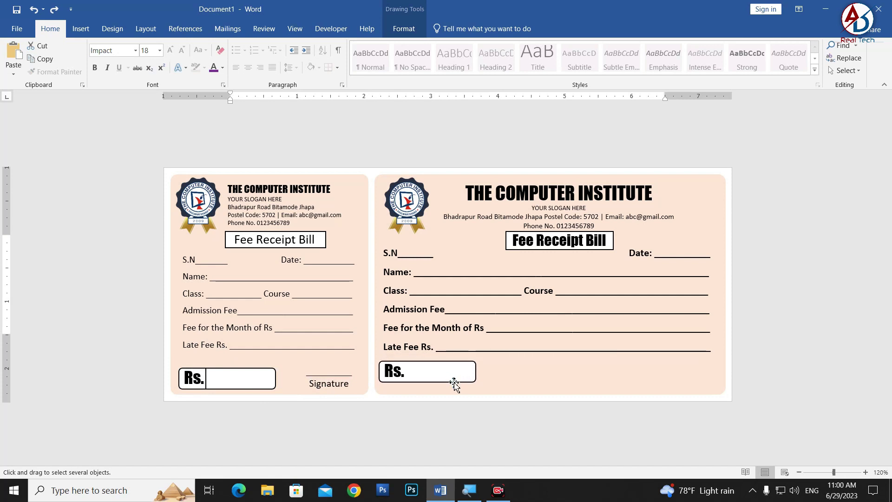
click(177, 342)
click(80, 28)
- Draw a black 1 pt vertical divider line after Rs. in the right Rs. box
click(167, 61)
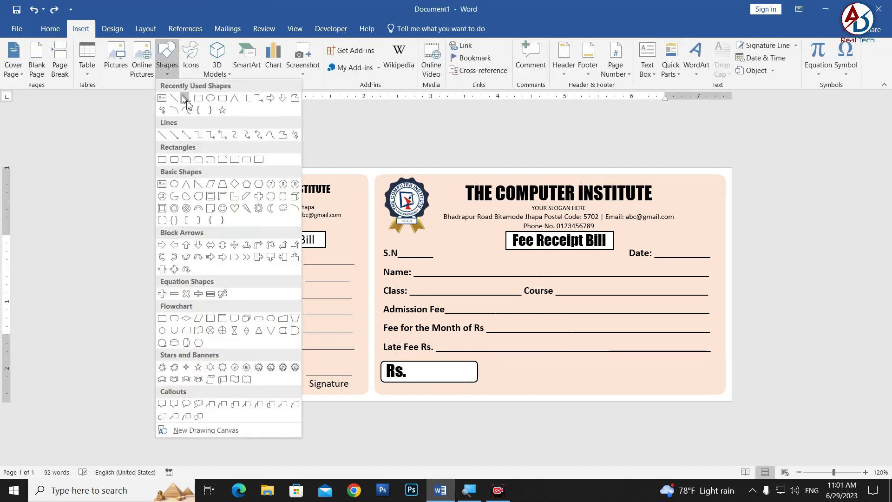
click(184, 98)
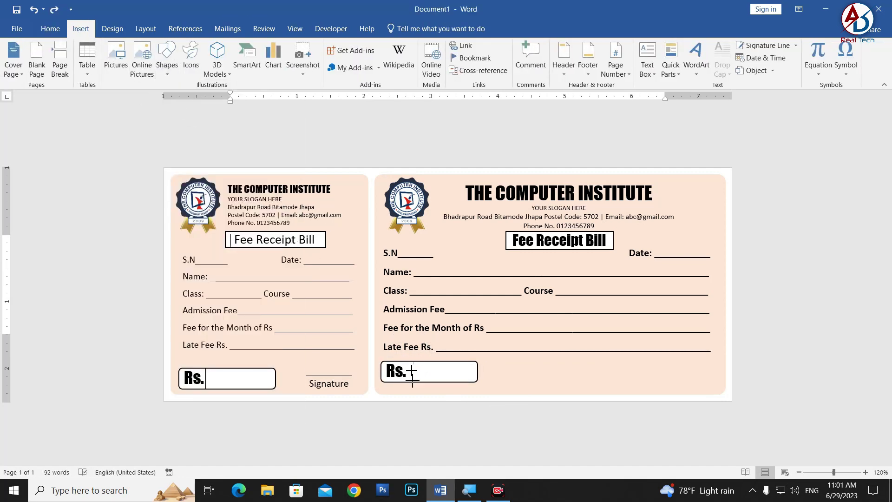
drag(413, 364, 412, 382)
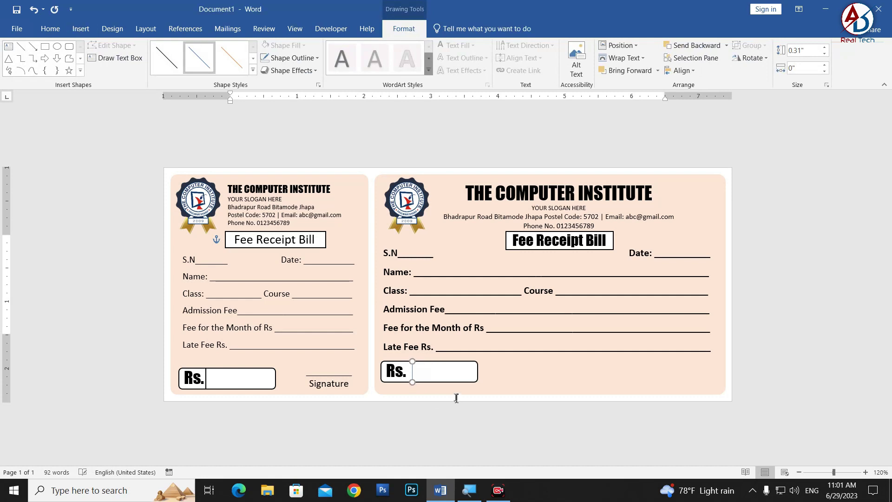
click(286, 58)
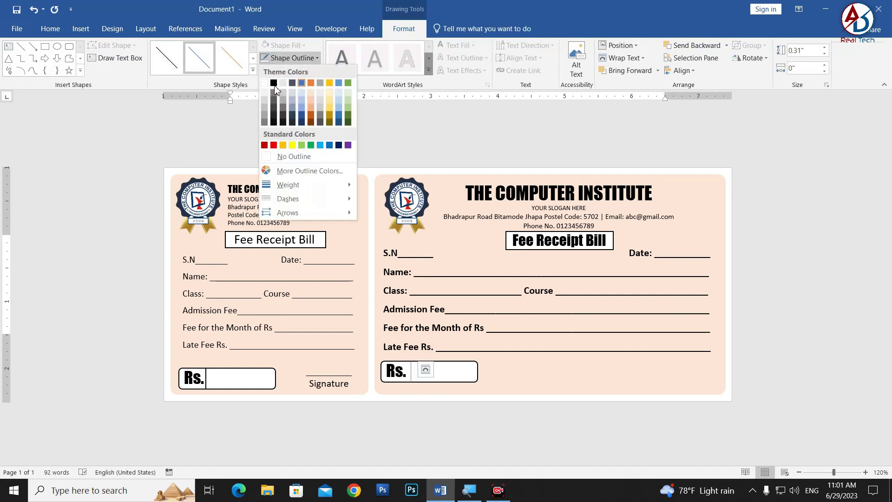
click(288, 58)
click(289, 59)
mouse_move(288, 185)
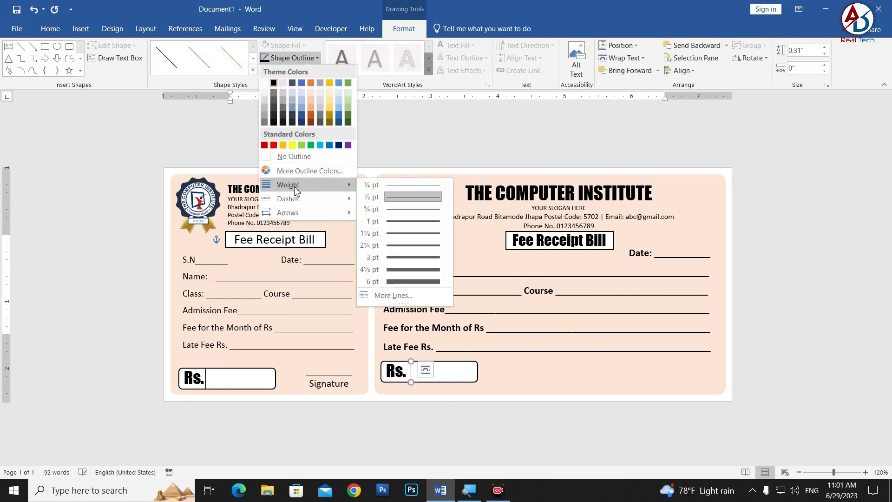
click(410, 226)
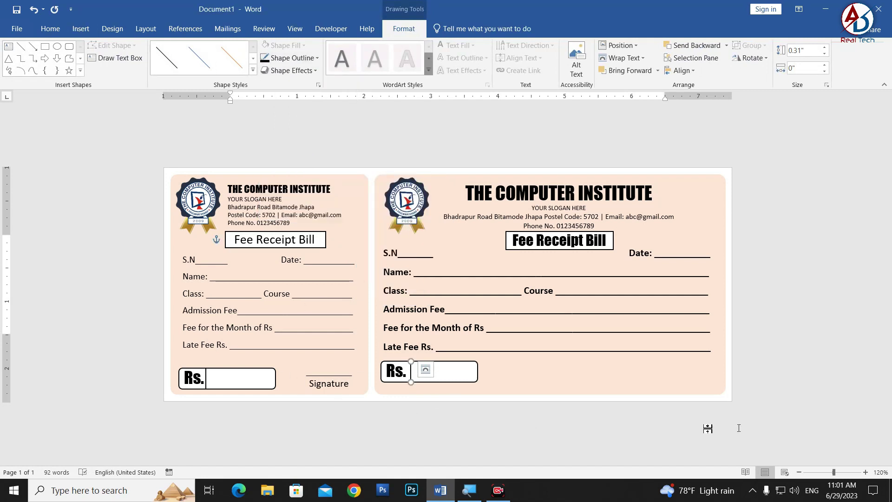
click(332, 382)
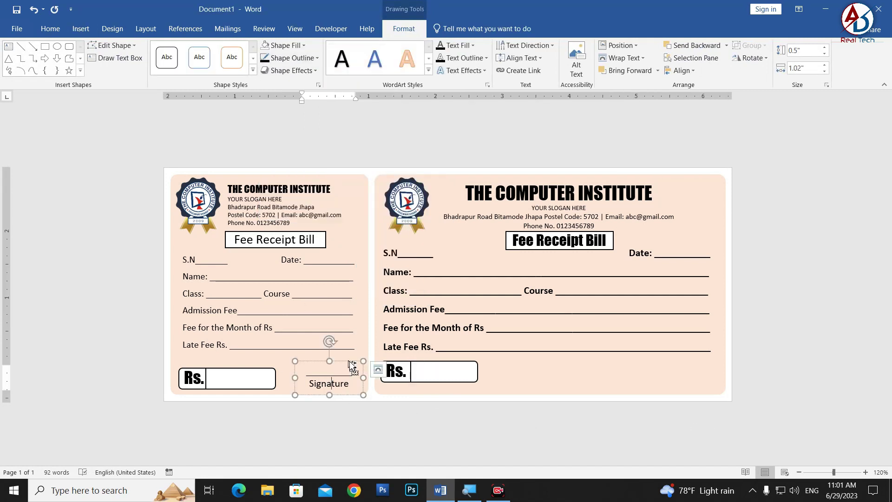
- Copy the Signature line to the right receipt's bottom-right
drag(352, 366, 704, 355)
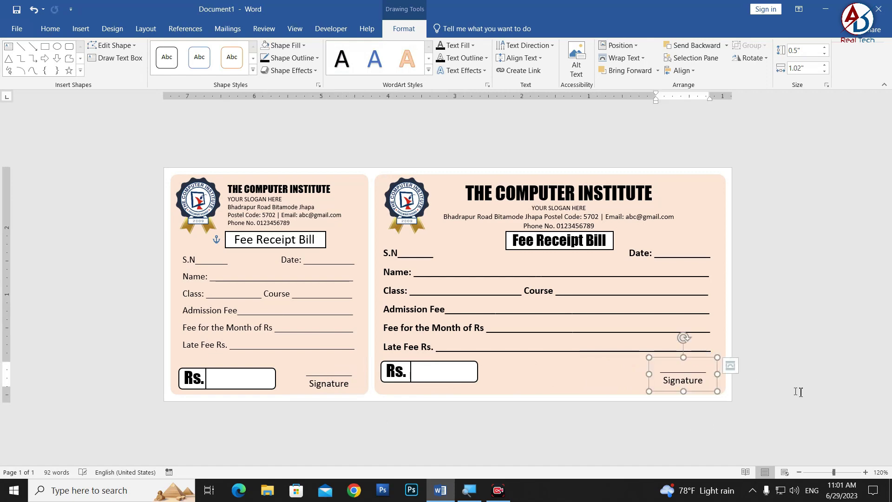
click(542, 353)
scroll(517, 362, up, 4)
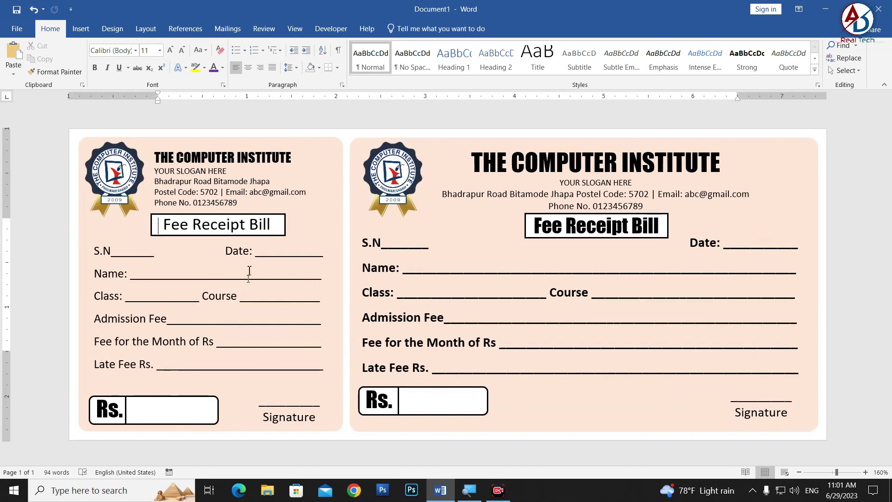
- Copy the Fee Receipt Bill box and retype it as 'Note: Late fee will be Charged Repees 50/-'
click(220, 226)
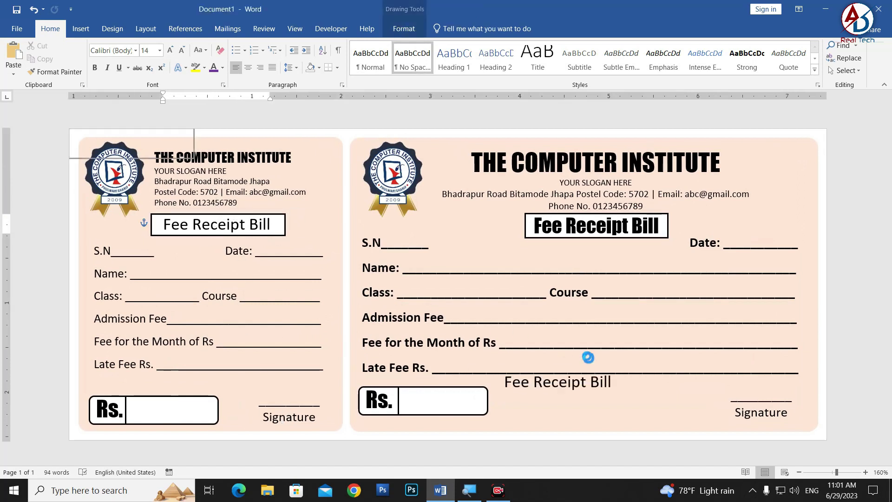
drag(237, 214, 578, 376)
triple_click(599, 419)
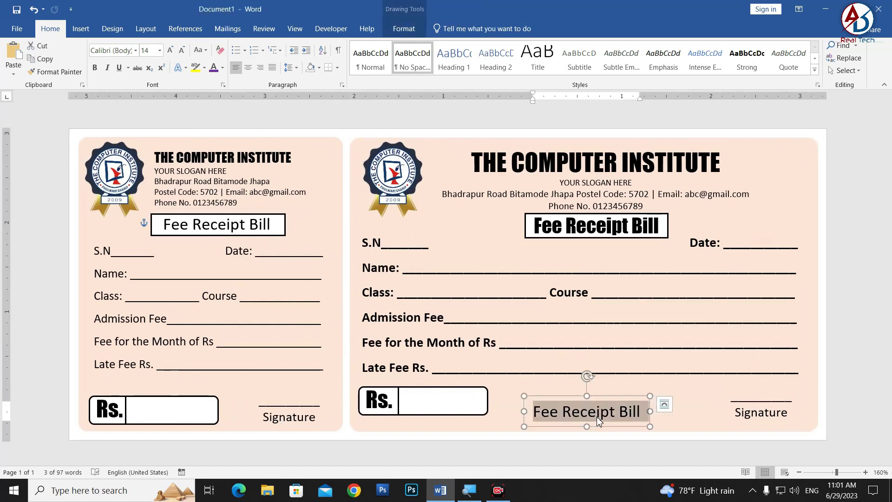
text(Note: Late fee will be Charged Repees 50/-)
drag(581, 400, 479, 399)
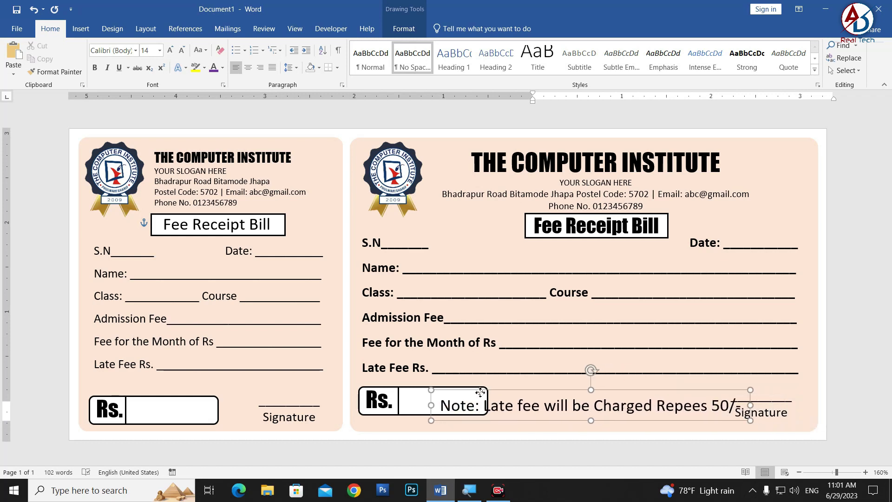
- Shrink the note text to size 8 and position it below the right Rs. box
triple_click(522, 403)
click(181, 50)
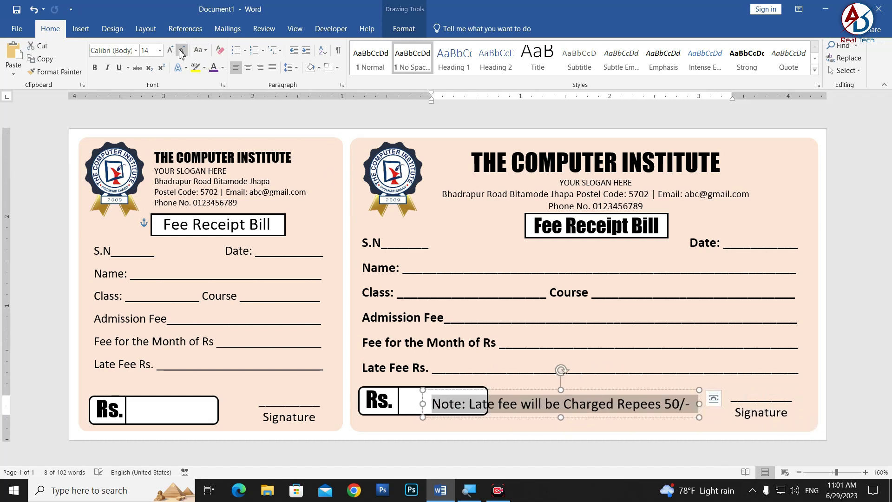
click(181, 50)
click(181, 50)
click(181, 50)
click(182, 51)
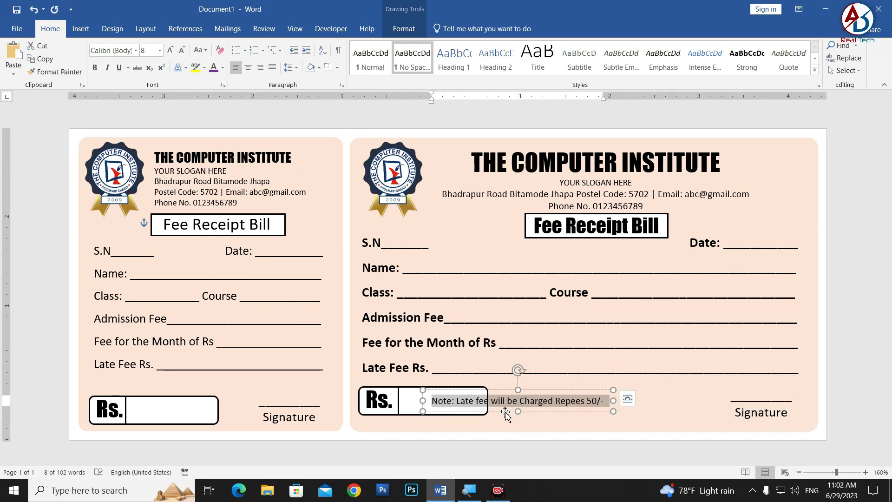
drag(511, 412, 434, 435)
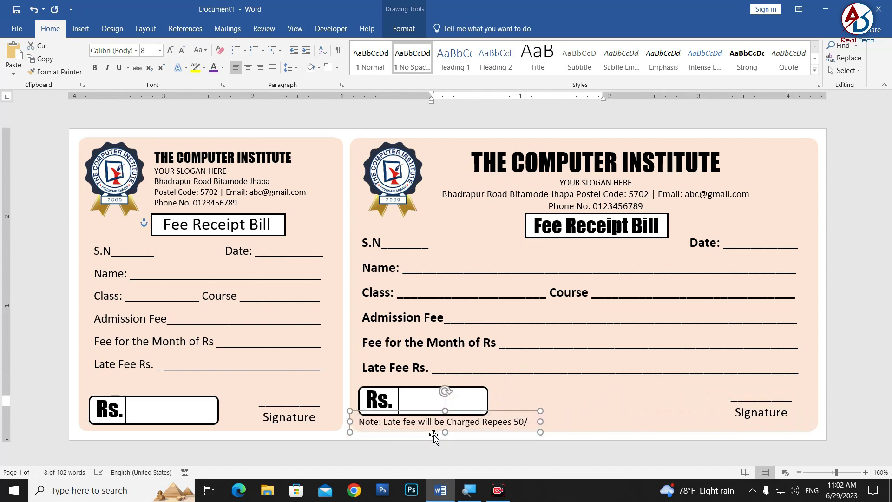
key(Up)
key(Left)
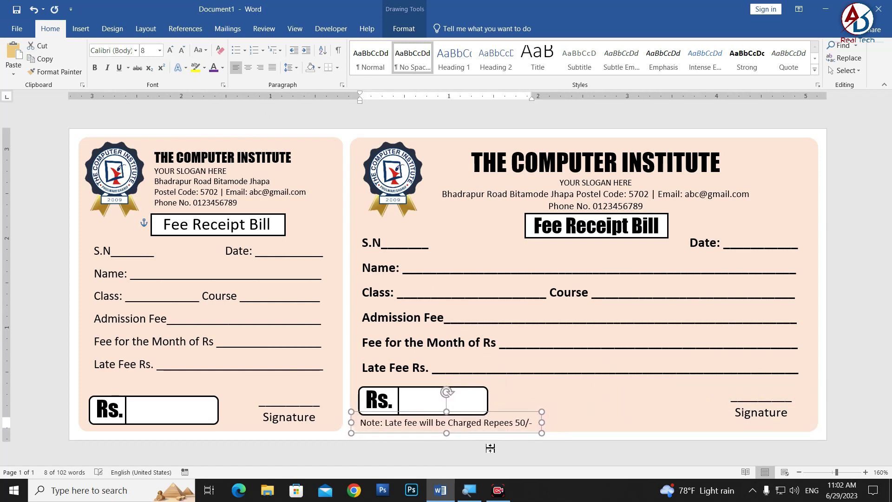
key(Escape)
ctrl+scroll(578, 320, down, 7)
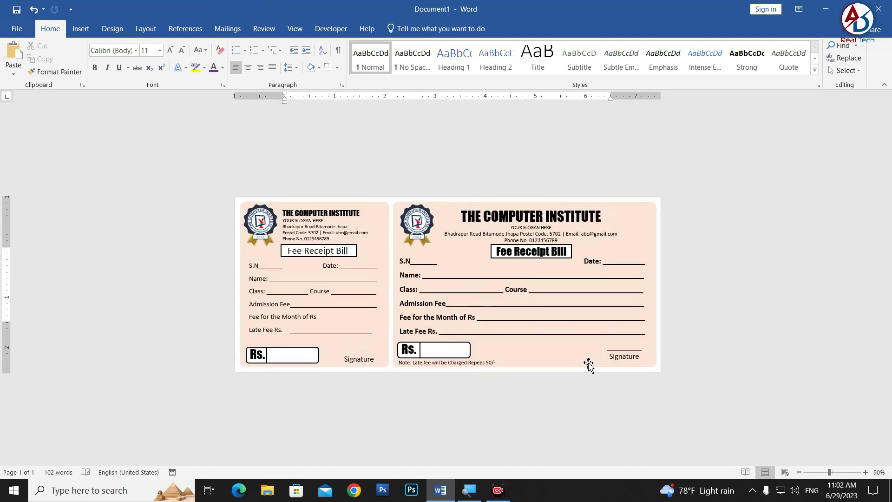
ctrl+scroll(515, 308, up, 1)
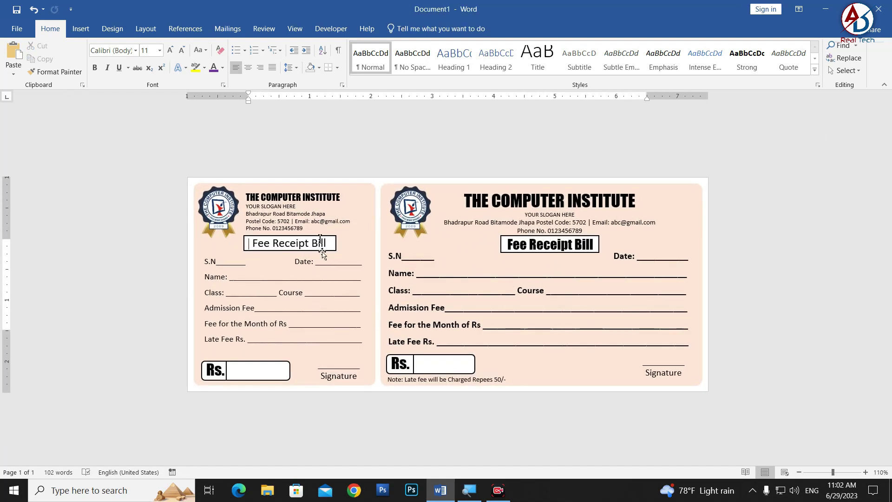
- Draw a rectangle over the right receipt's form area
click(80, 29)
click(167, 60)
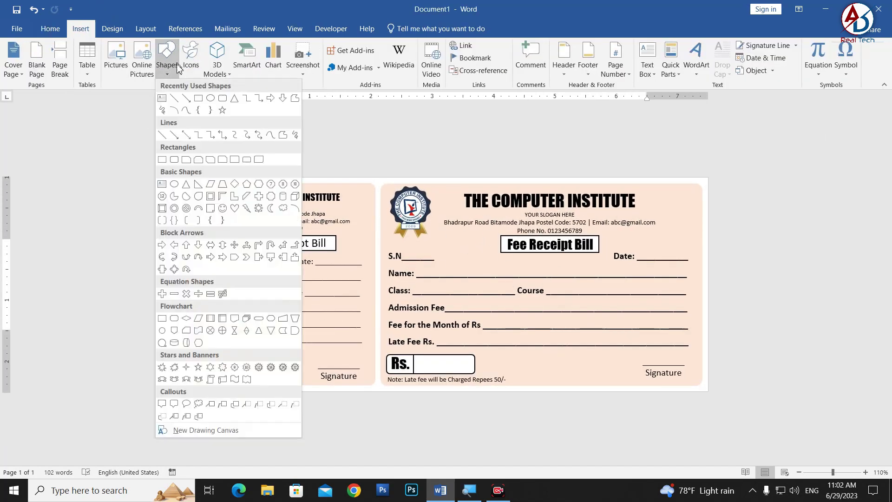
click(198, 98)
drag(479, 223, 614, 357)
- Fill the rectangle with the Computer Institute Logo picture via Format Shape
right_click(563, 292)
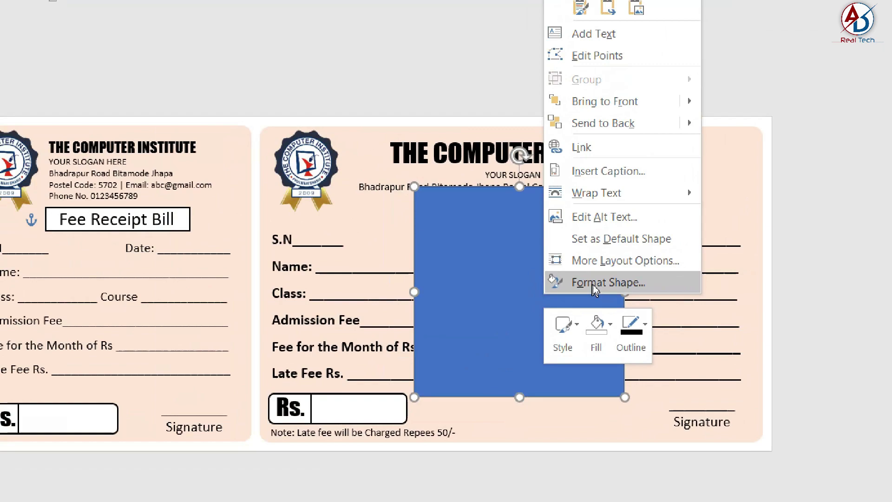
click(595, 284)
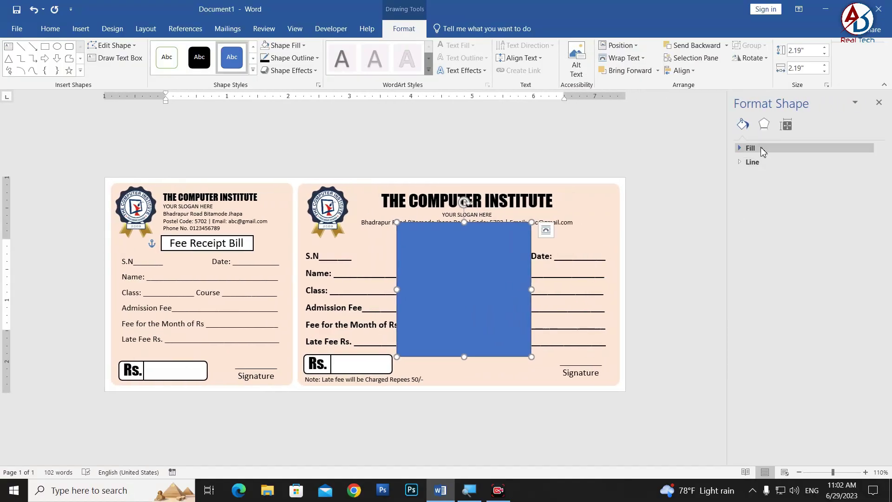
click(760, 147)
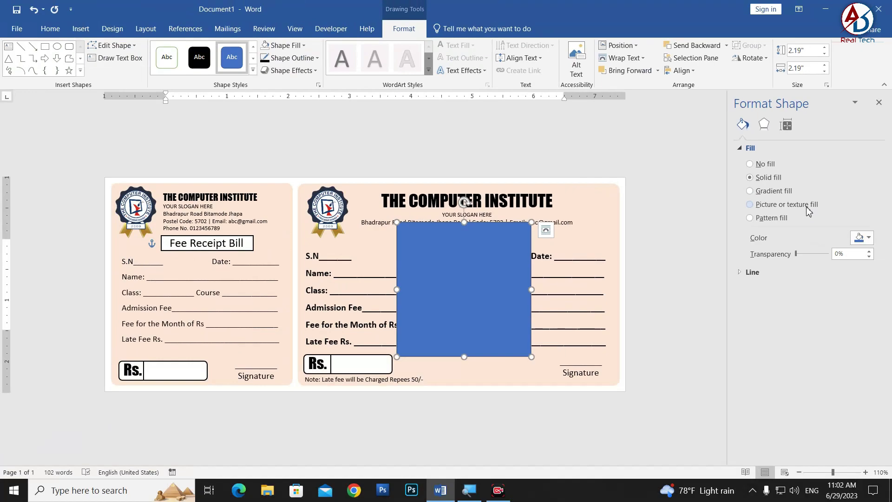
click(808, 205)
click(767, 255)
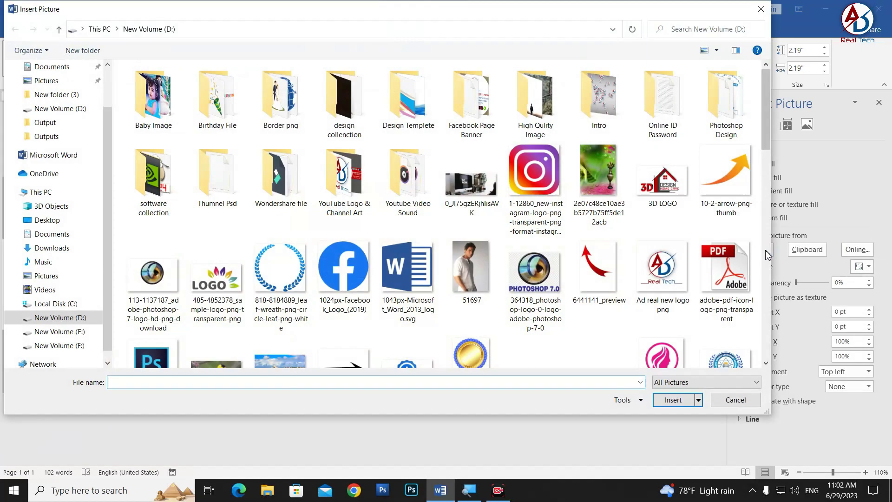
click(444, 253)
key(c)
click(581, 119)
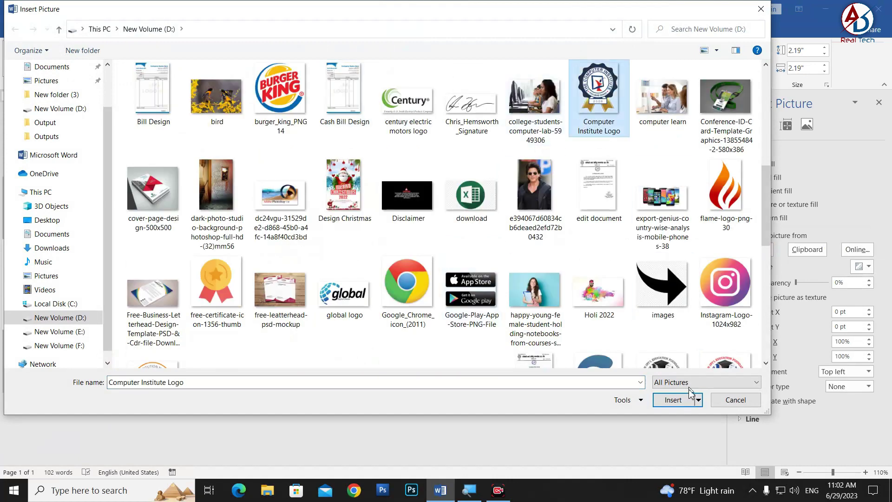
click(681, 401)
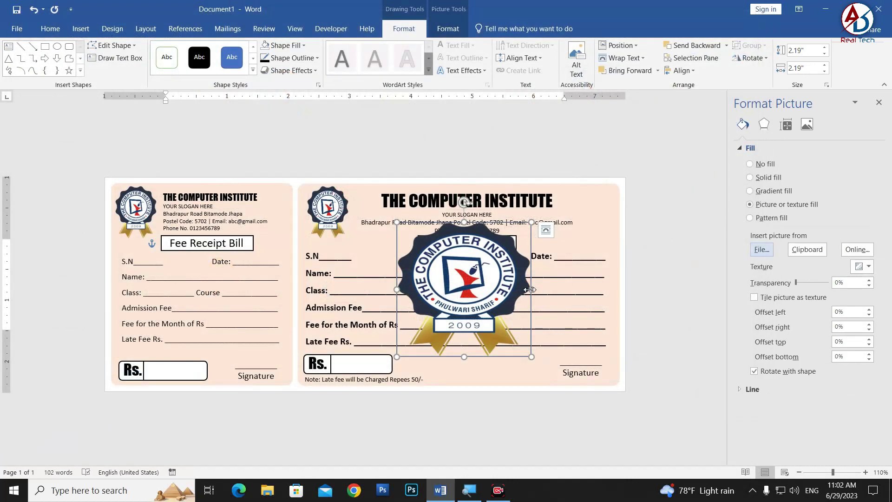
- Narrow the logo shape, remove its outline, and set 84% transparency
drag(531, 290, 498, 285)
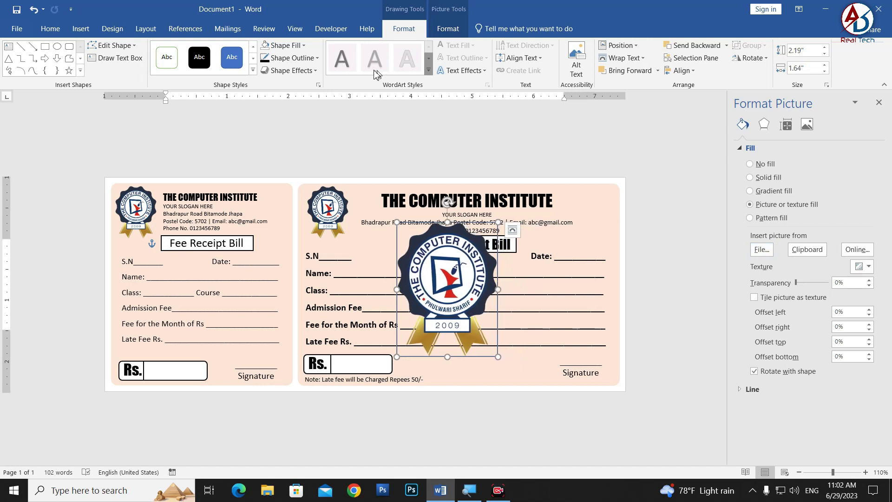
click(293, 58)
click(285, 157)
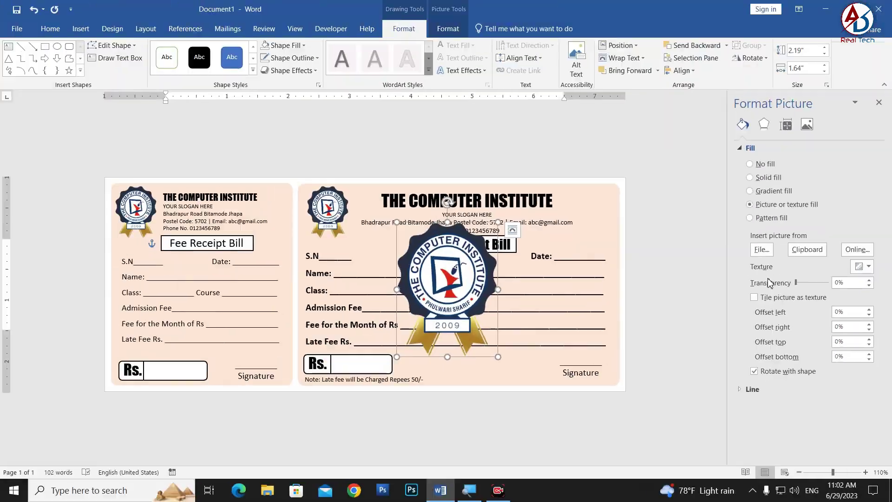
drag(797, 283, 823, 284)
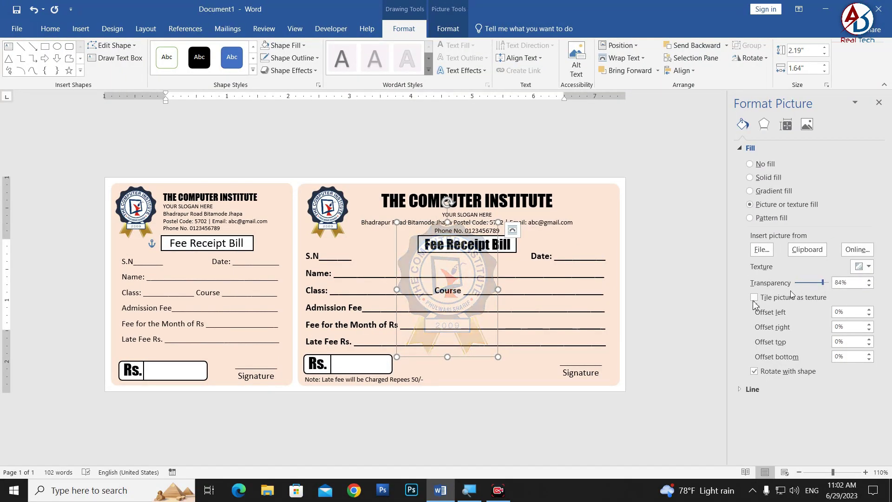
- Move and enlarge the faded logo to 2.41" by 1.87" over the receipt, sending it back a layer
drag(475, 362, 494, 369)
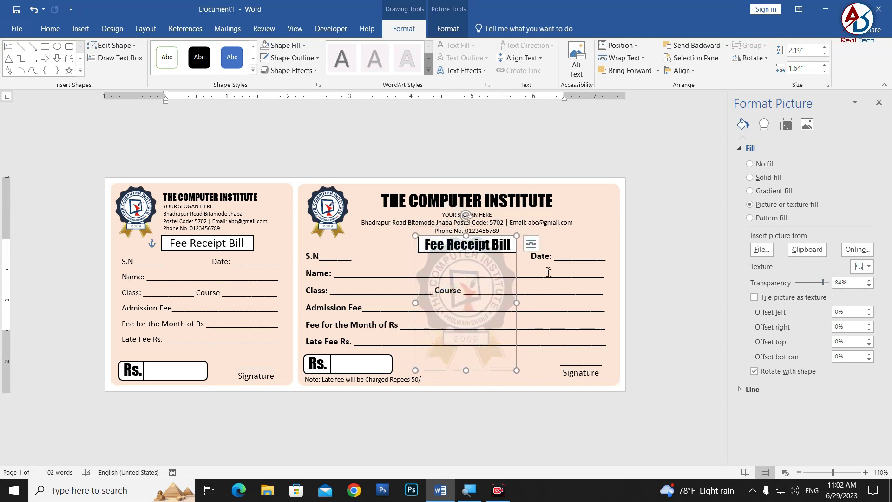
drag(516, 236, 523, 230)
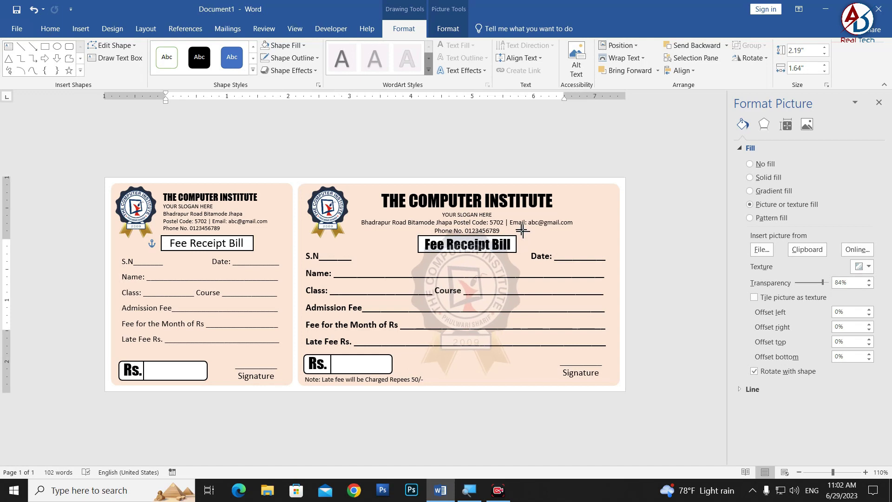
drag(523, 302, 526, 303)
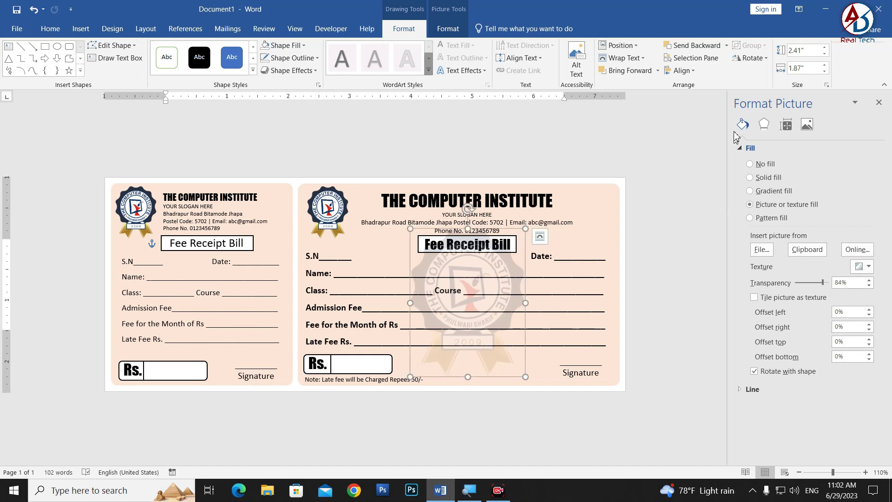
click(697, 46)
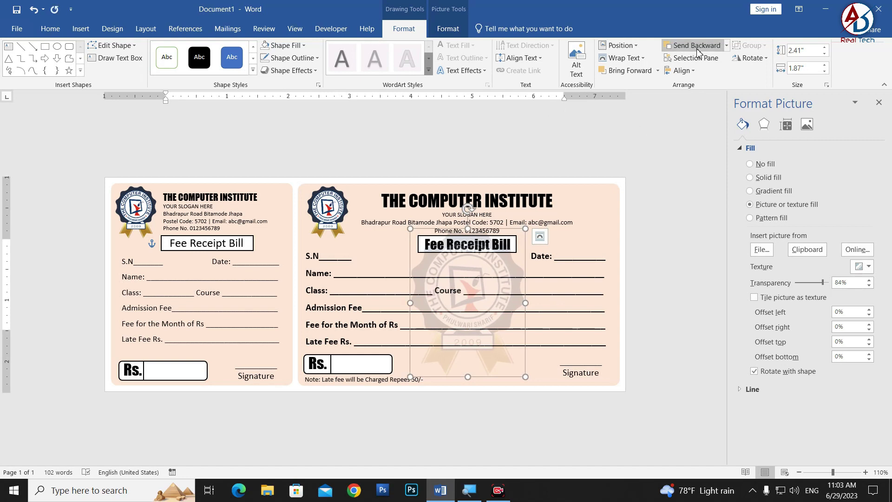
- Send the right watermark backward behind the receipt's text and heading box
click(698, 49)
click(697, 49)
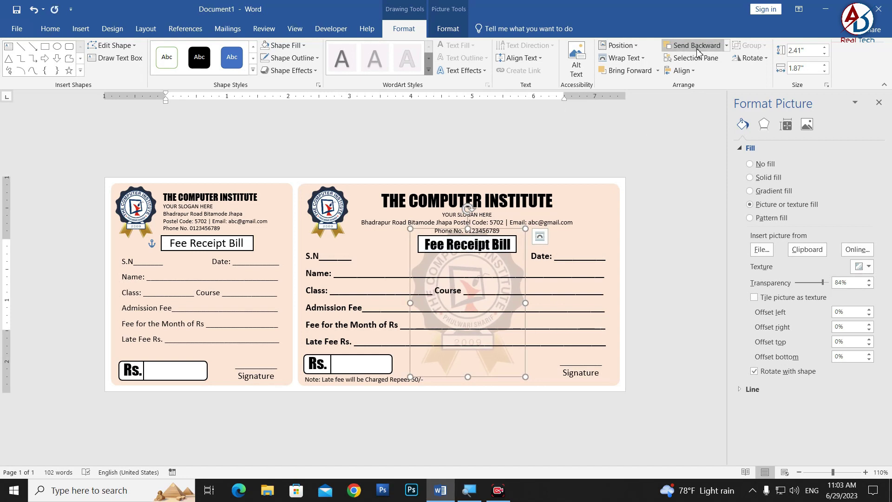
click(697, 50)
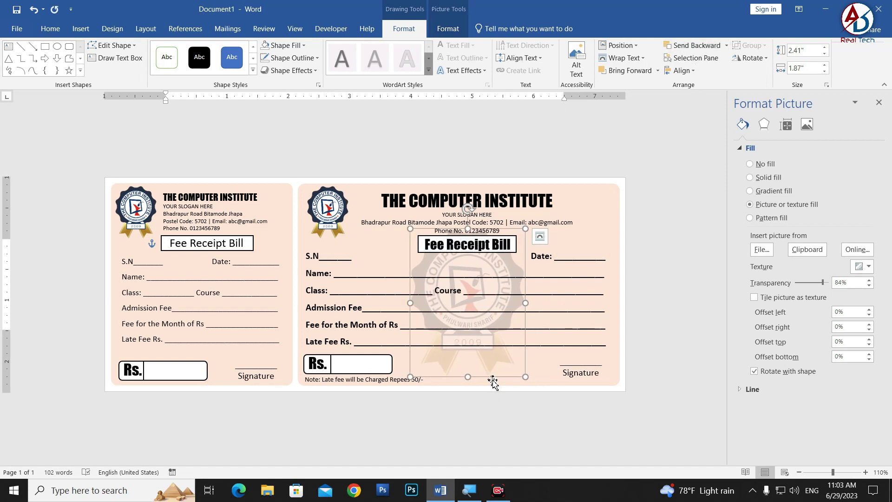
- Copy the watermark onto the left receipt at 1.97" by 1.53" and nudge the right one left
drag(498, 384, 225, 373)
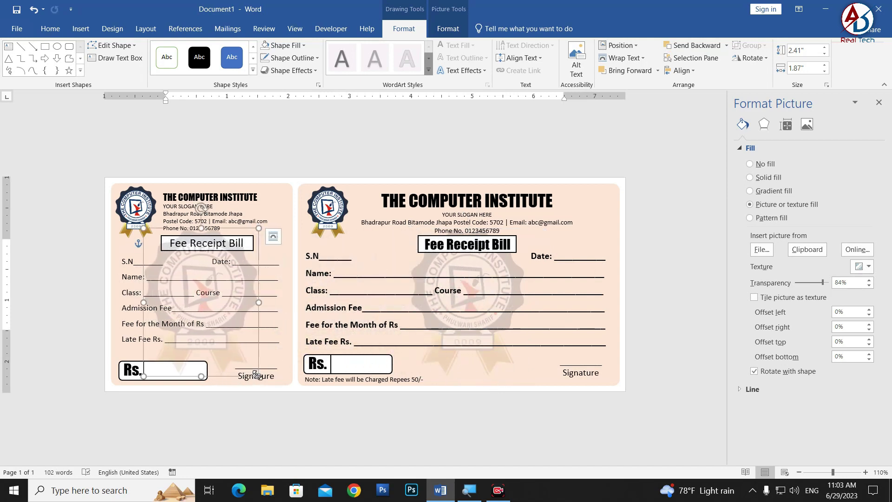
drag(254, 372, 247, 365)
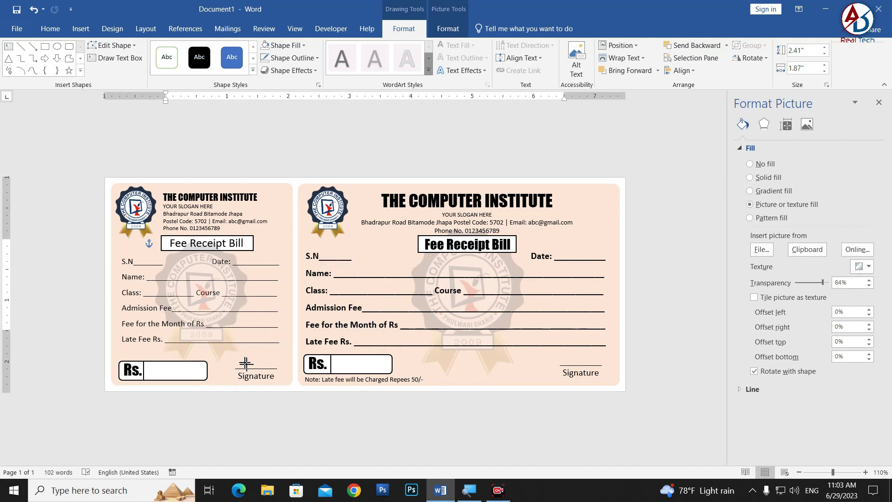
drag(246, 362, 249, 363)
click(880, 104)
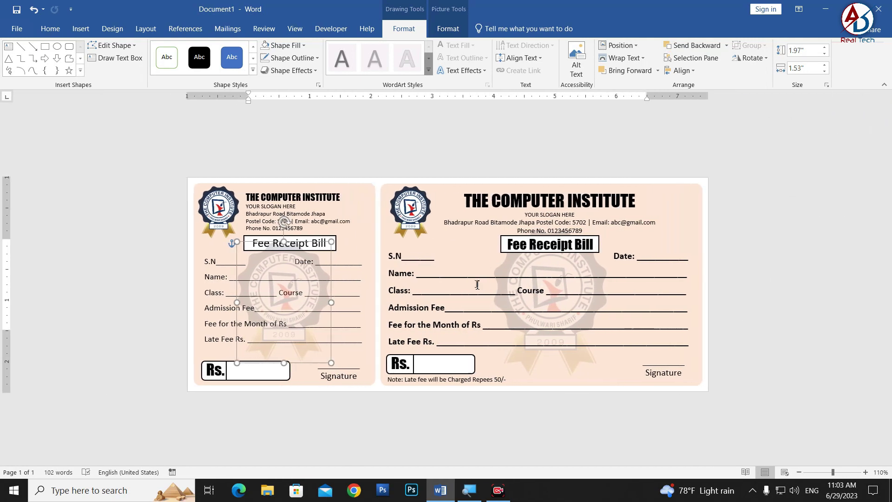
click(567, 373)
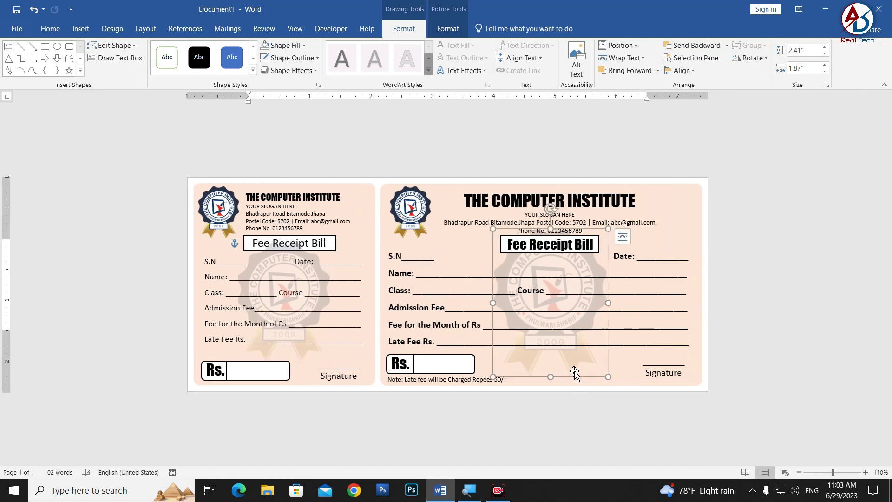
key(Left)
key(Left)
click(658, 311)
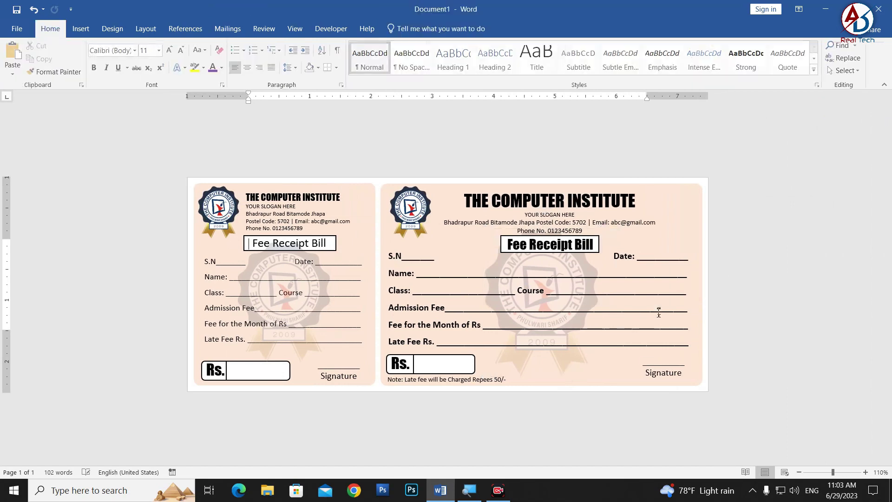
scroll(650, 329, down, 5)
scroll(652, 338, up, 4)
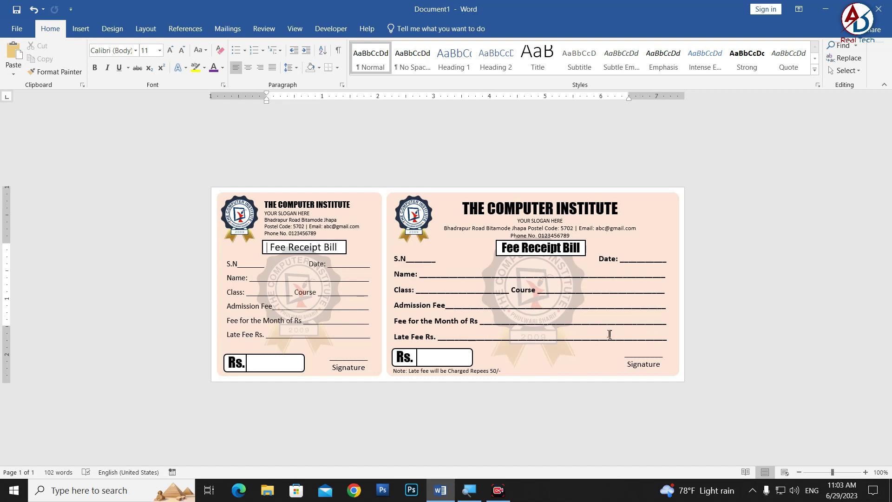
scroll(606, 336, up, 1)
scroll(581, 335, down, 2)
scroll(580, 337, up, 1)
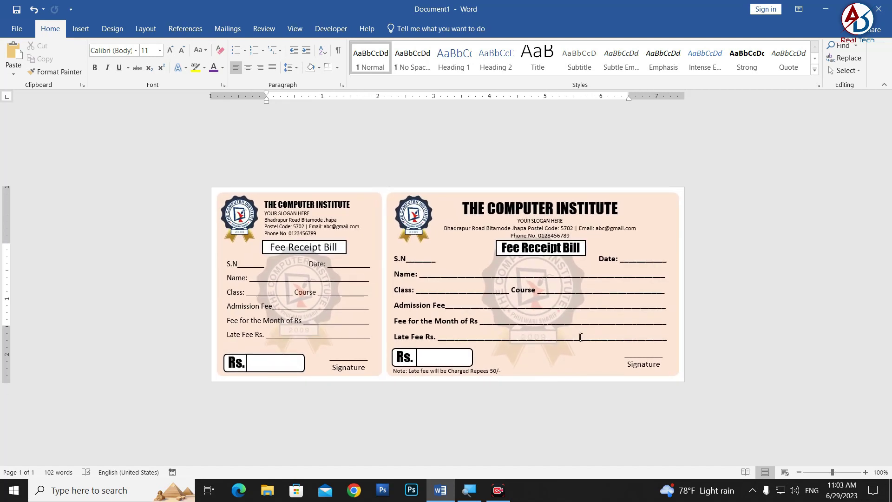